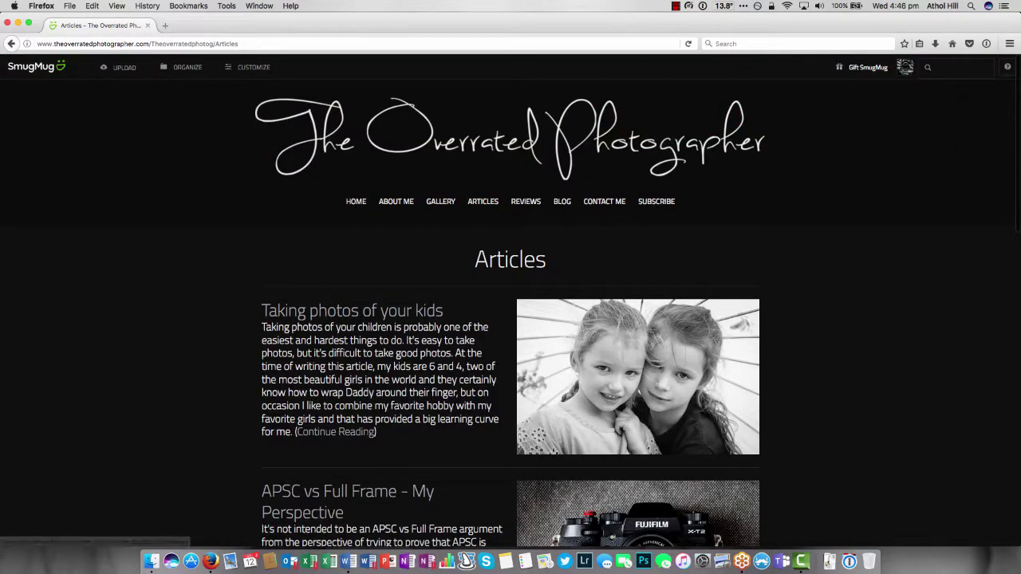
- Look over the site's Reviews and Articles pages and the draft article about GAS in Word, returning to the website
click(526, 201)
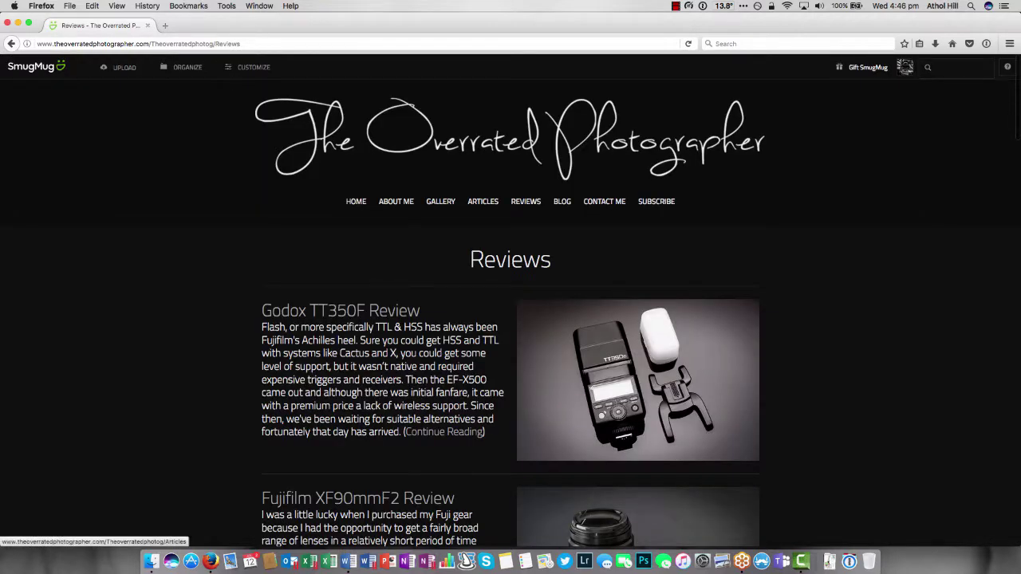
click(483, 201)
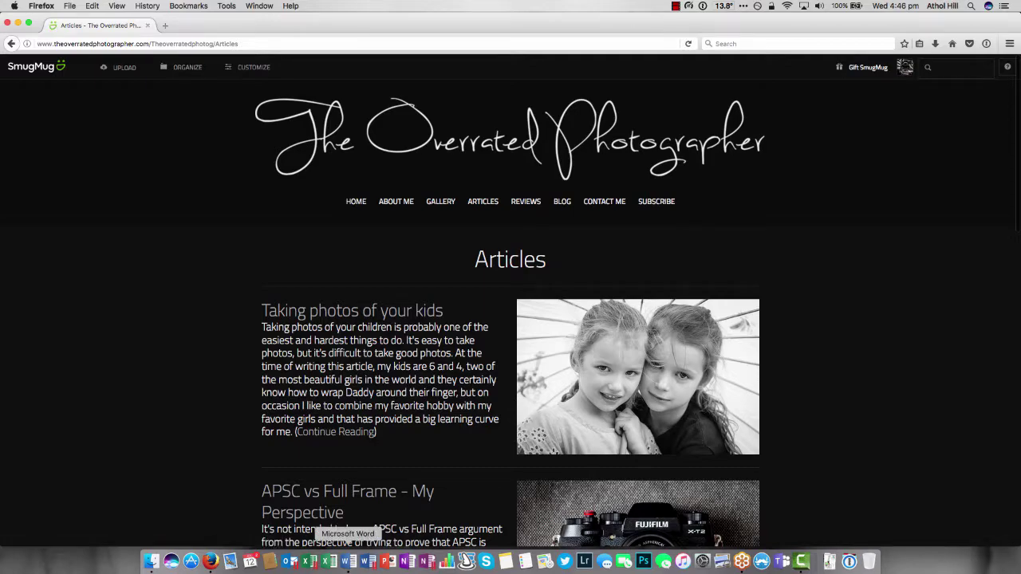
click(349, 562)
scroll(343, 146, up, 20)
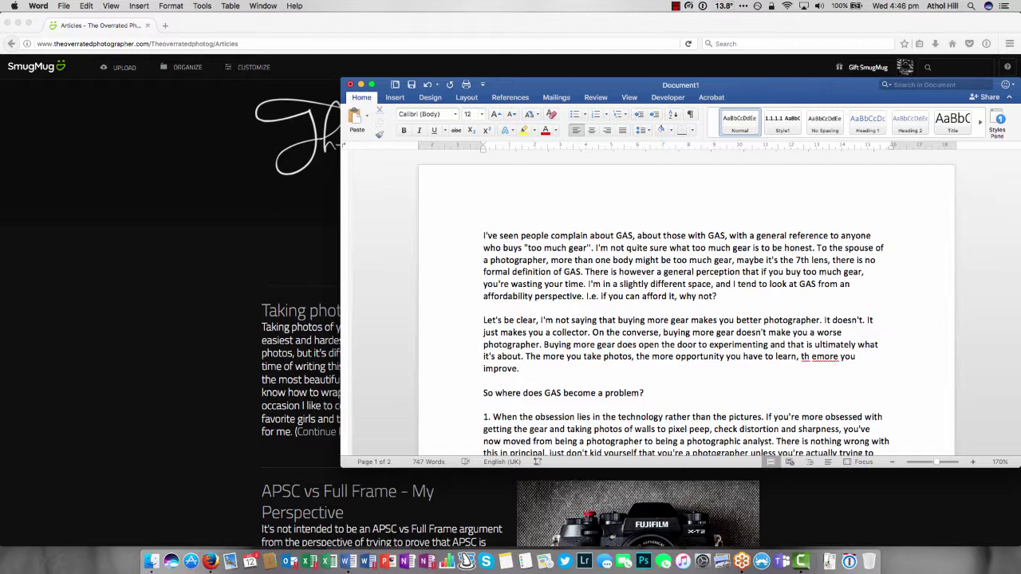
click(343, 145)
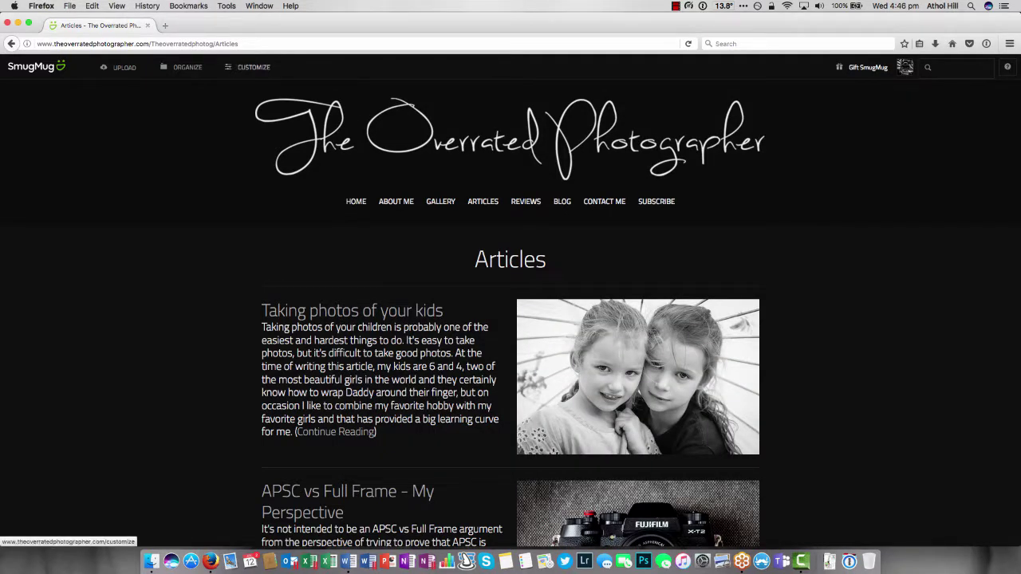
- Open the site organizer and go to the Articles folder inside theoverratedphotog
click(188, 67)
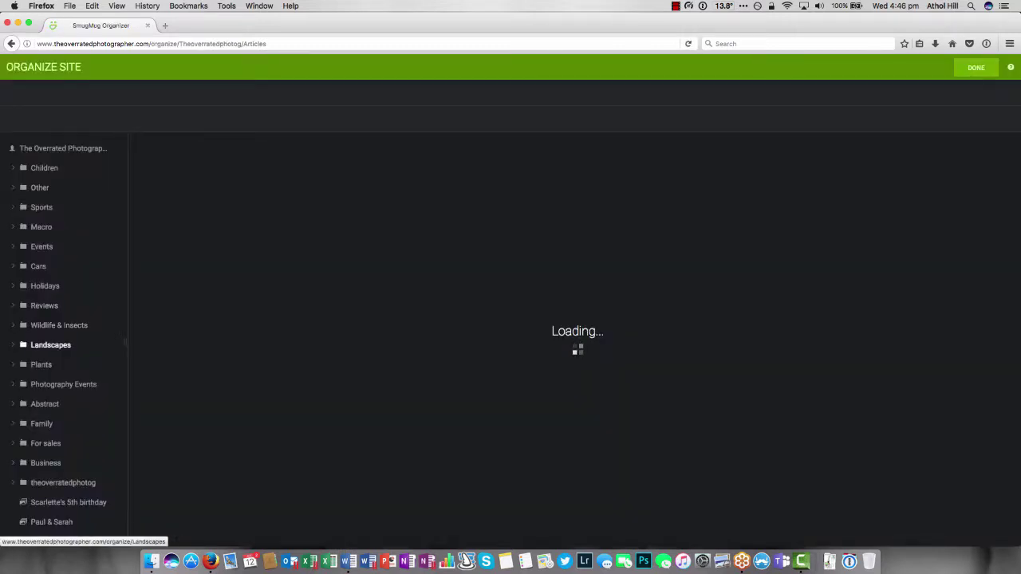
scroll(48, 381, up, 5)
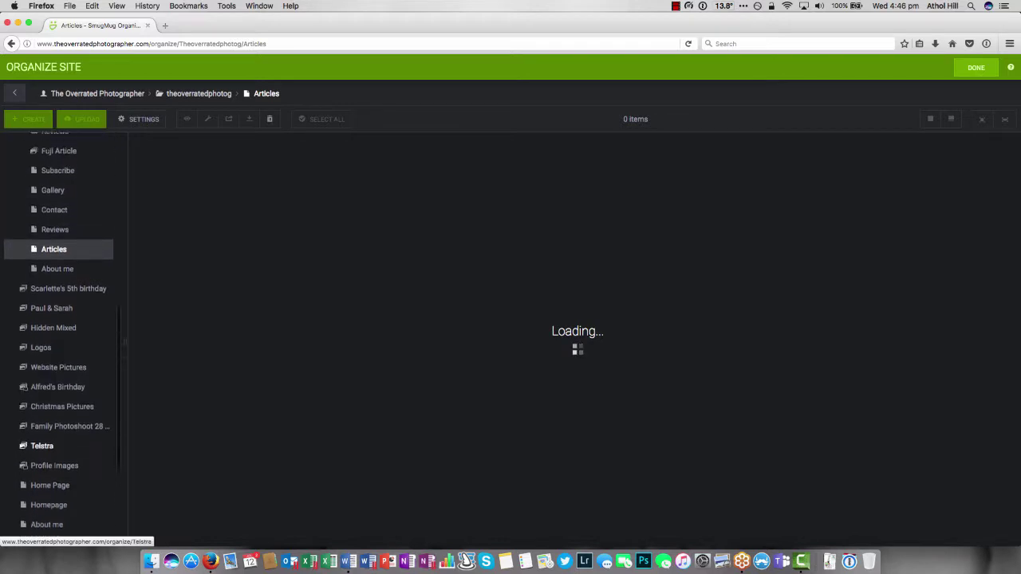
scroll(48, 527, up, 2)
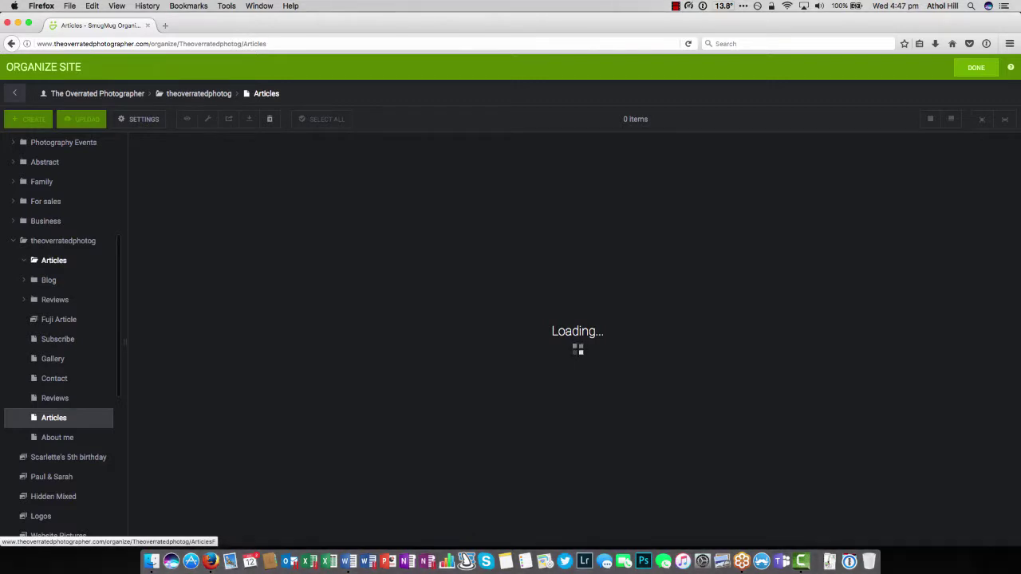
click(54, 260)
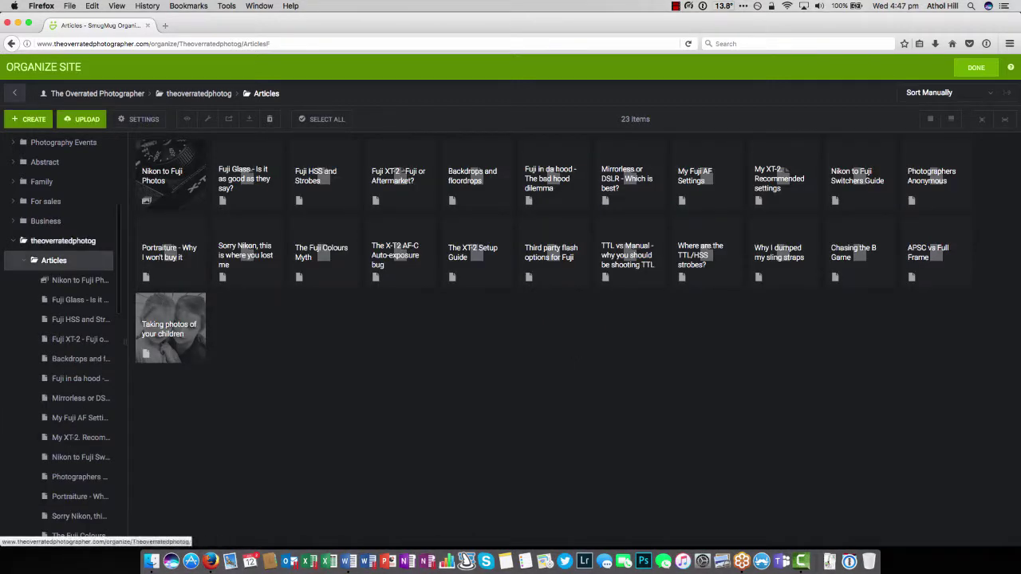
- Start a new page in the Articles folder with the title "Defending GAS"
click(28, 119)
click(36, 190)
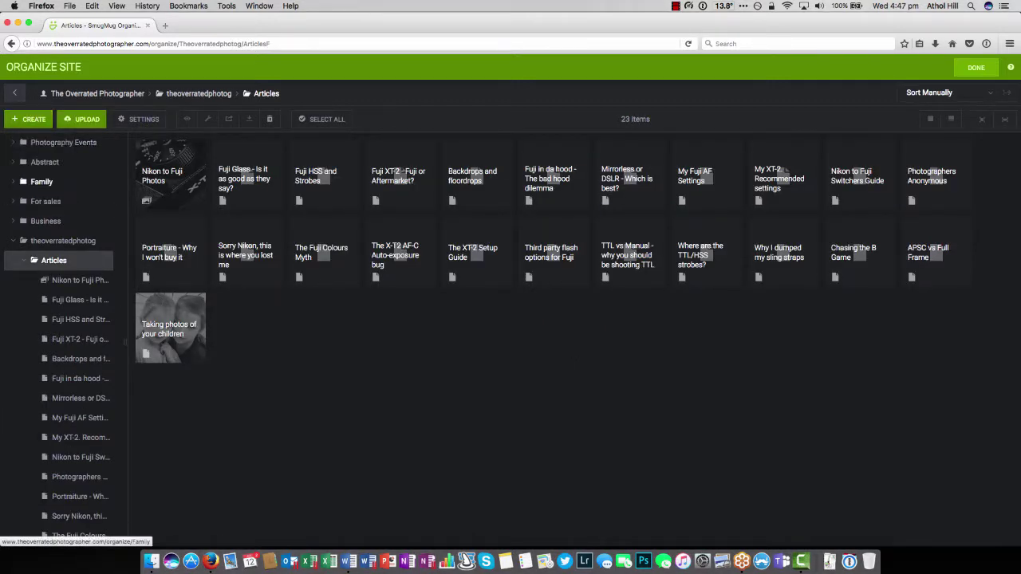
text(D)
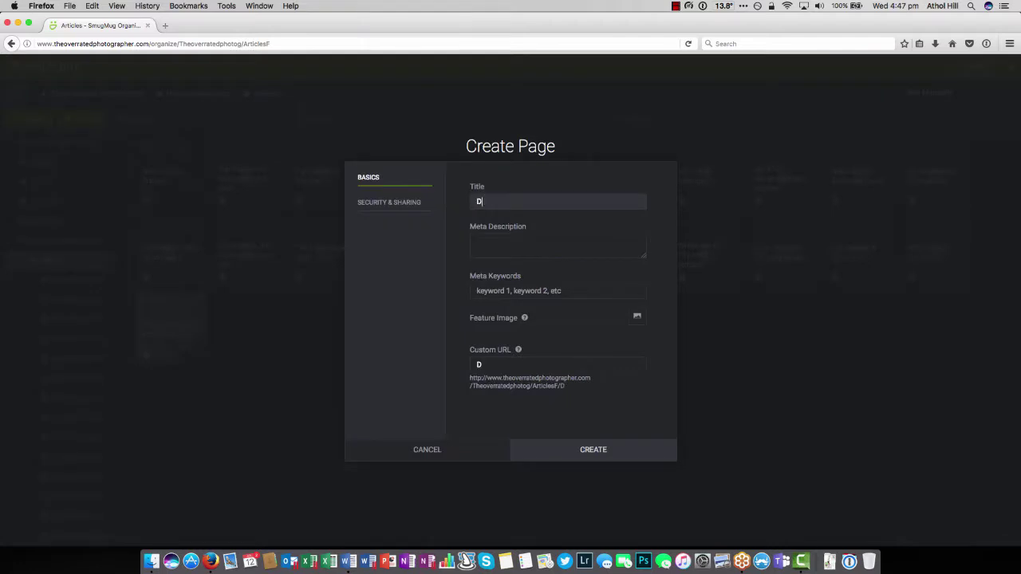
text(efending GAS)
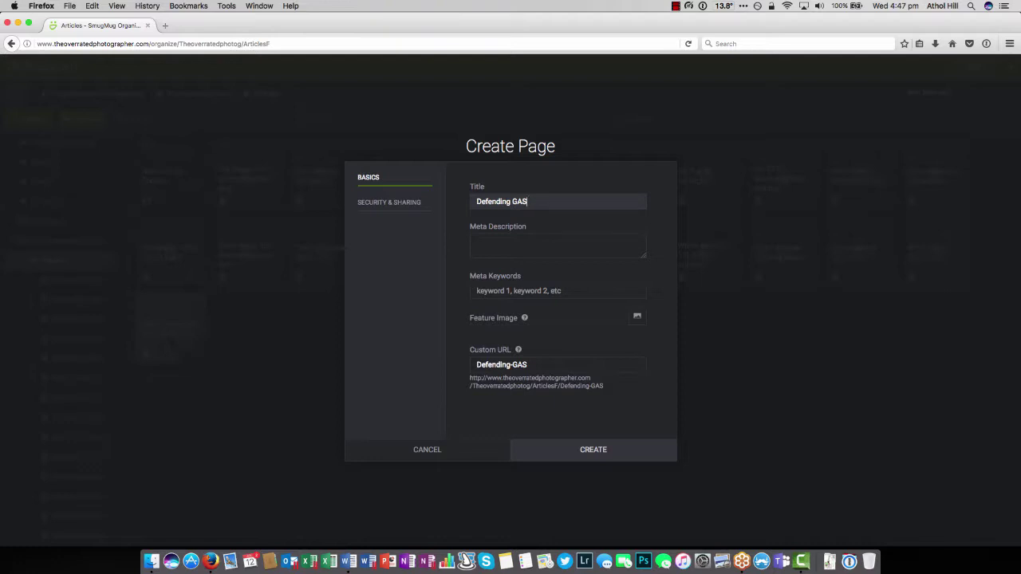
- Set the dark photo of two lenses from the Website Pictures gallery as the feature image and create the page
click(636, 317)
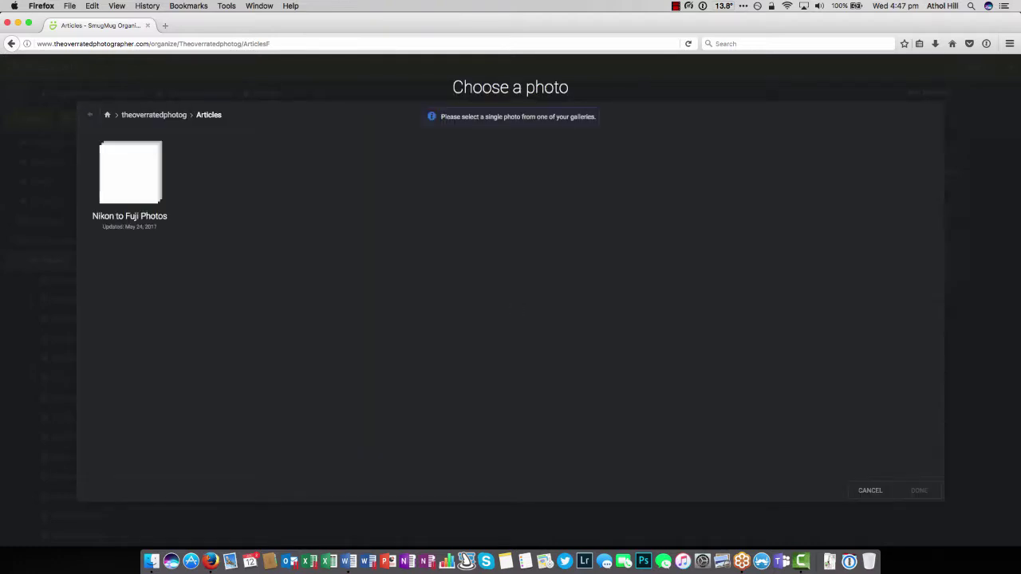
click(129, 174)
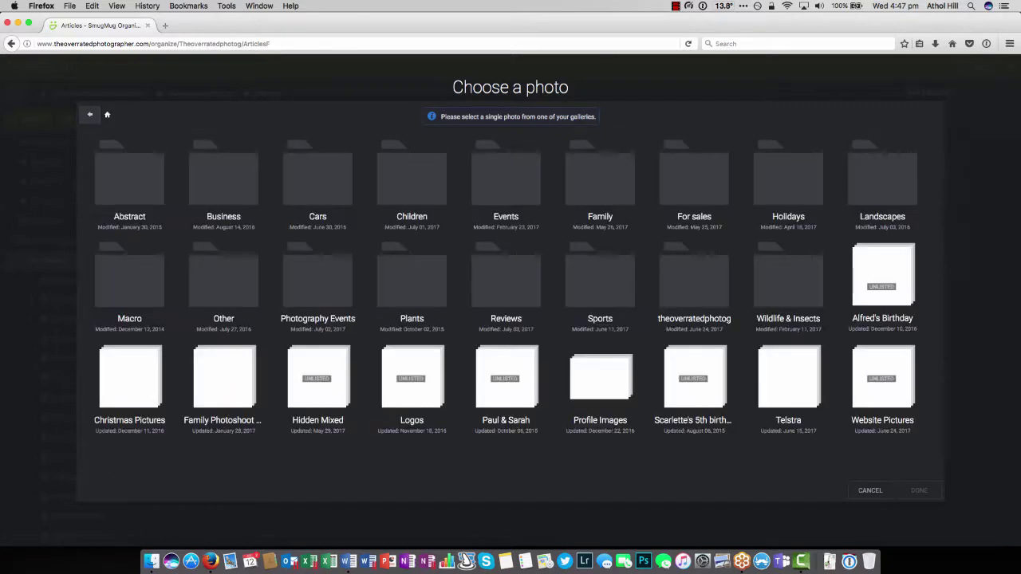
click(883, 380)
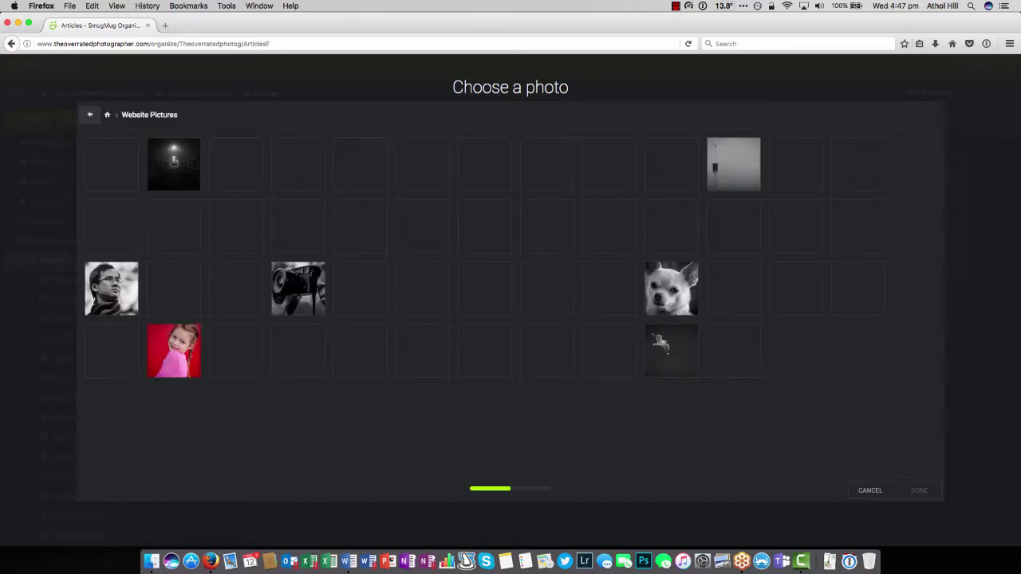
scroll(511, 303, down, 5)
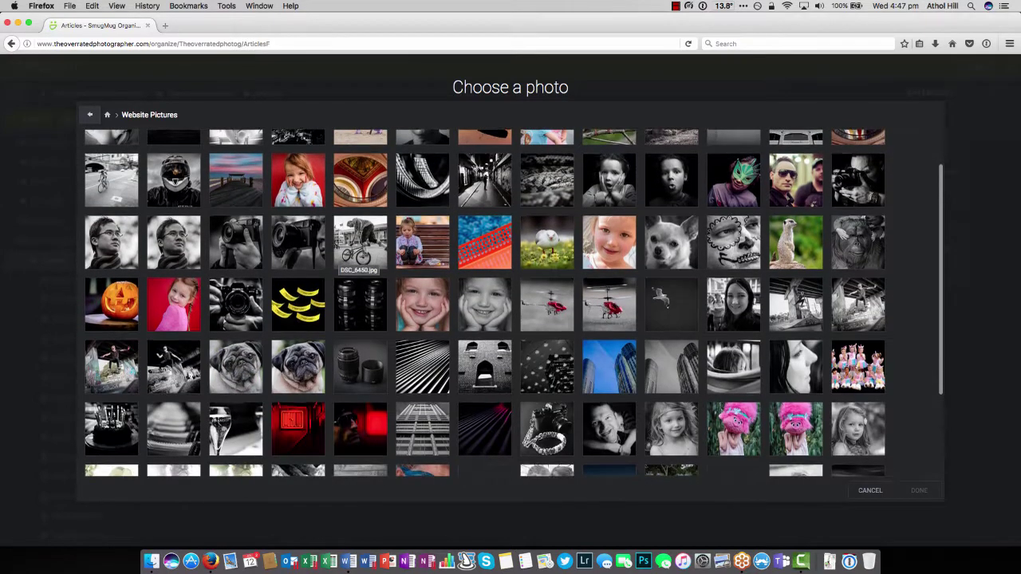
scroll(511, 303, up, 5)
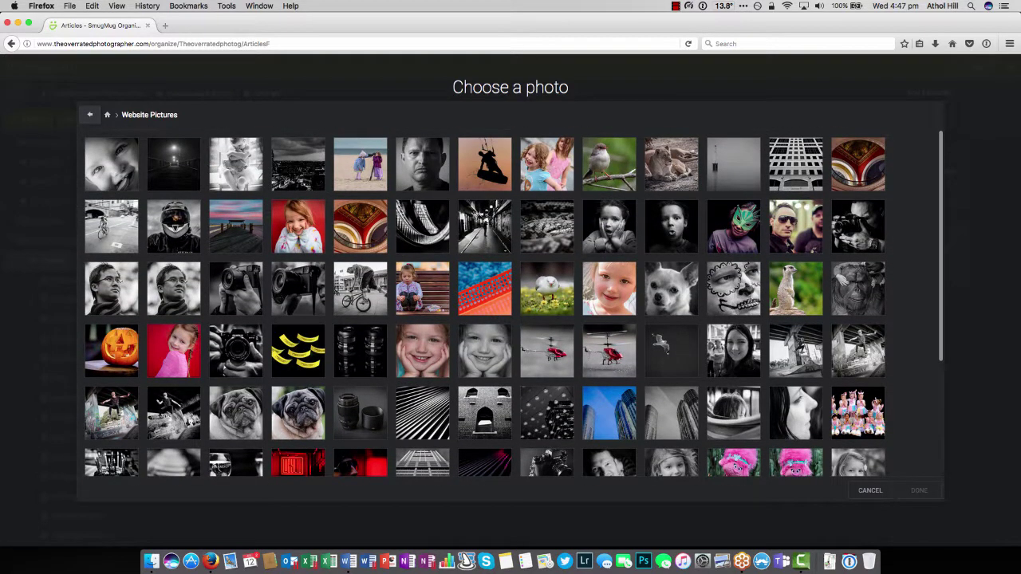
click(359, 351)
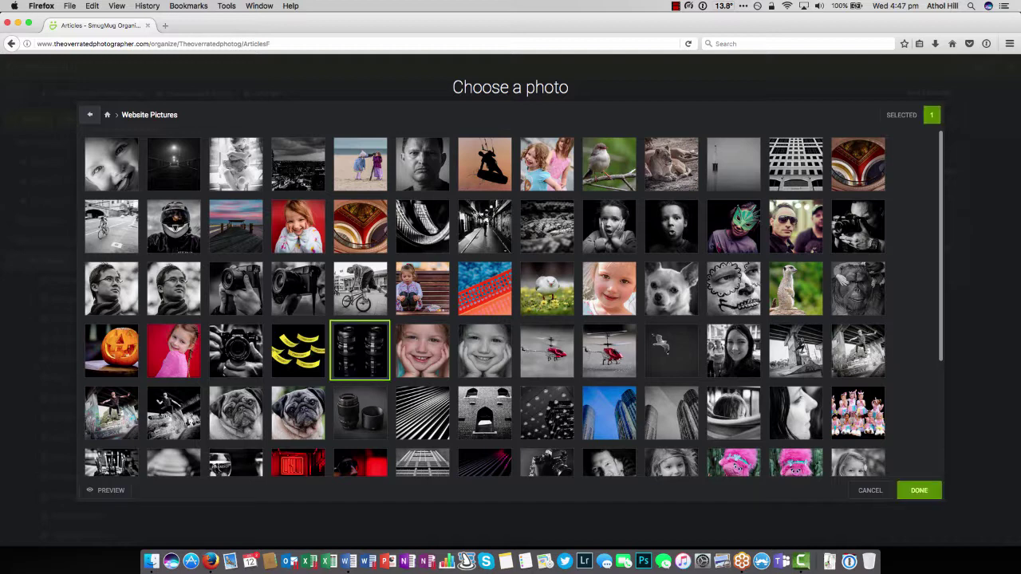
click(919, 490)
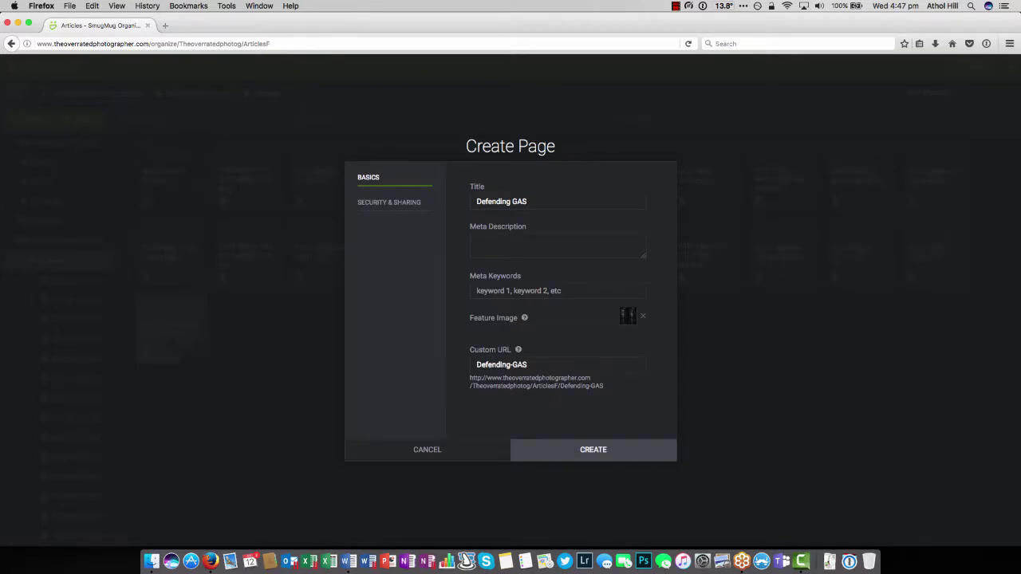
click(594, 450)
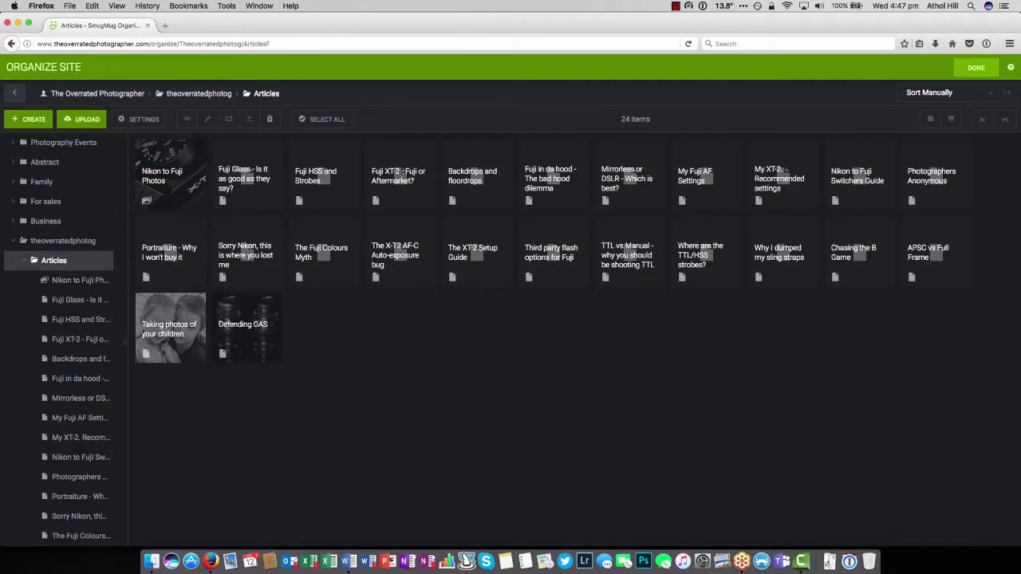
- Visit the Defending GAS page on the site and open it for content customization
click(247, 328)
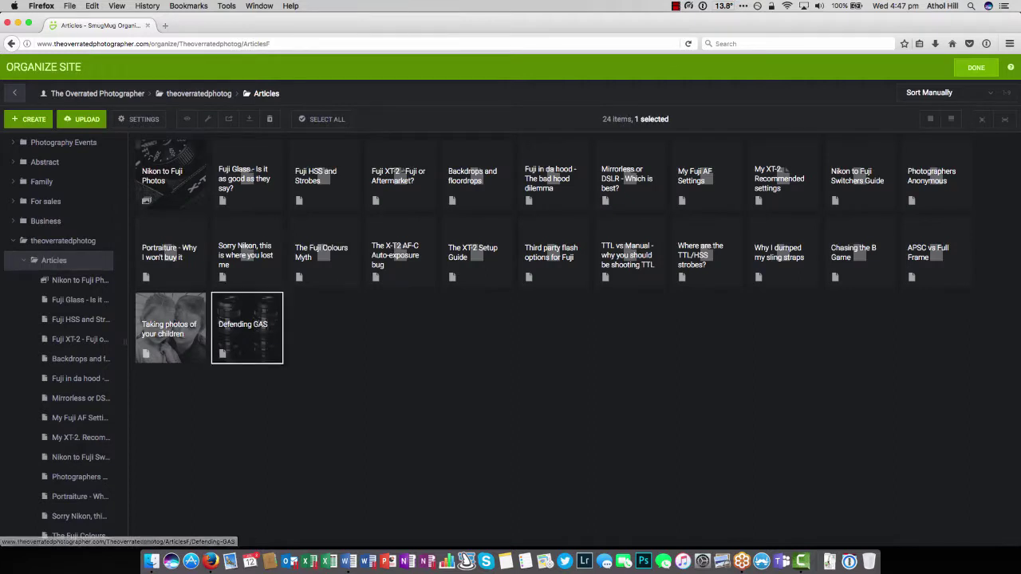
double_click(248, 328)
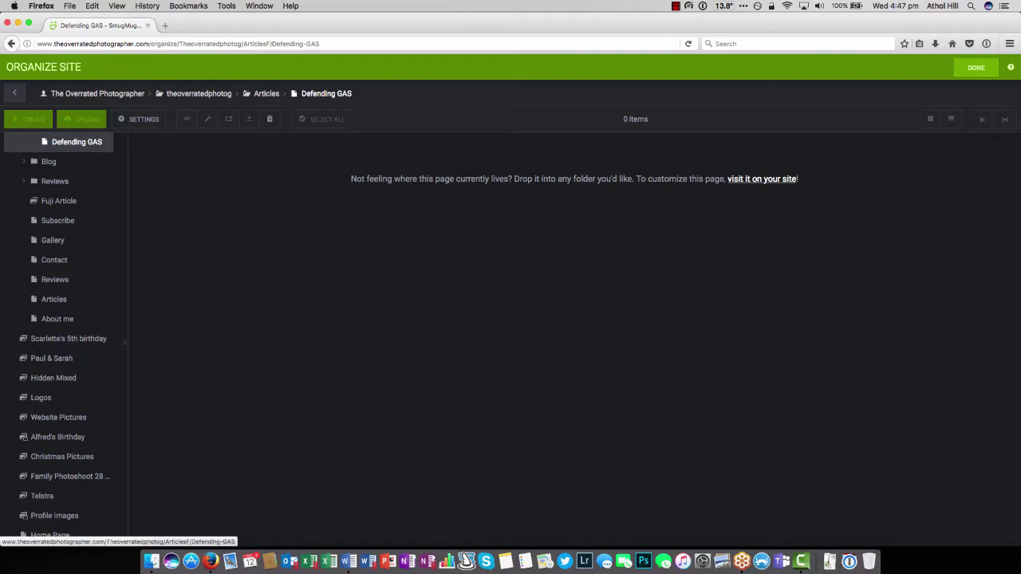
click(762, 179)
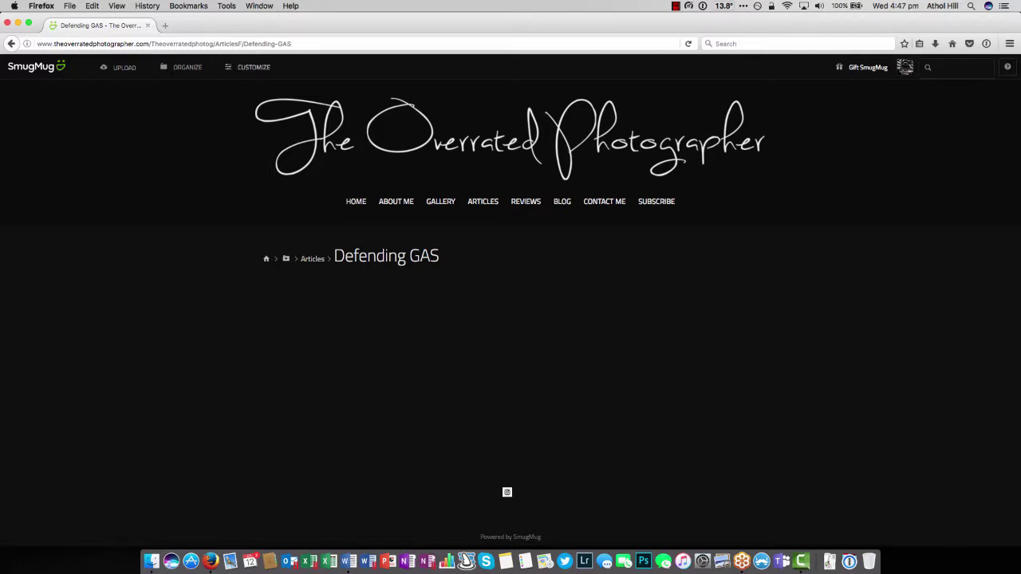
click(248, 67)
click(263, 142)
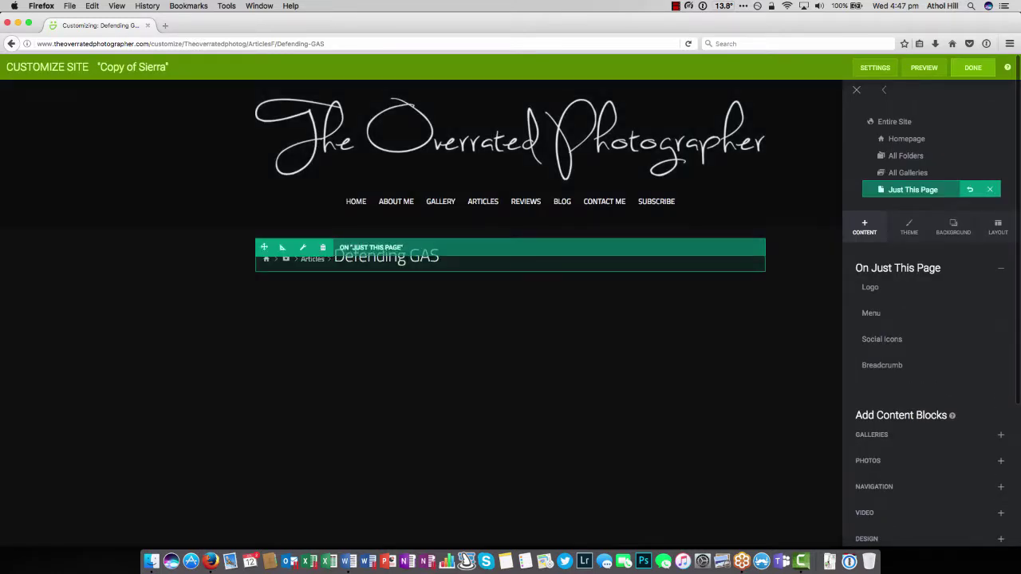
- Delete the breadcrumb block from this page and place a Title content block in the empty center area
click(324, 246)
click(555, 316)
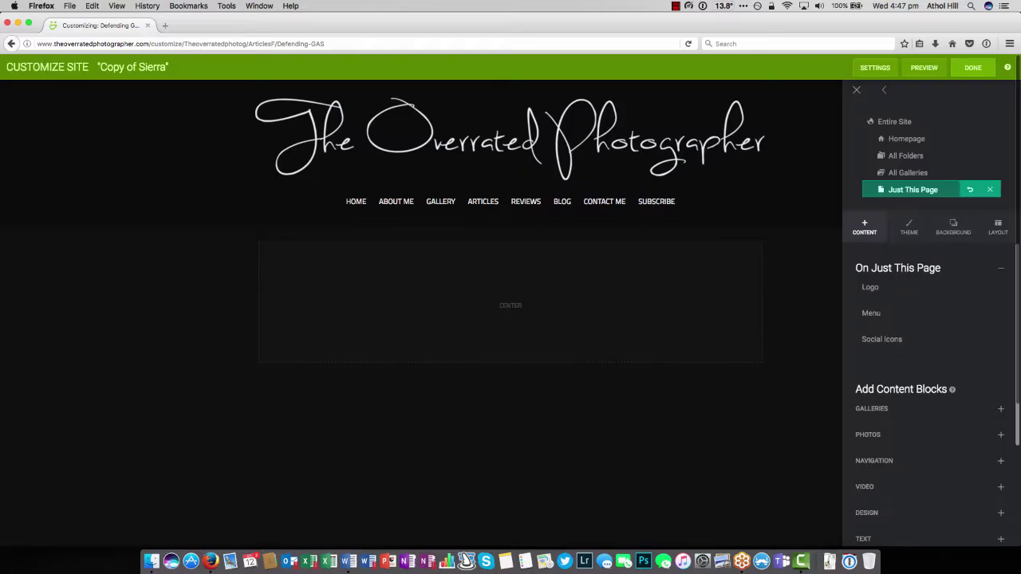
scroll(917, 379, down, 3)
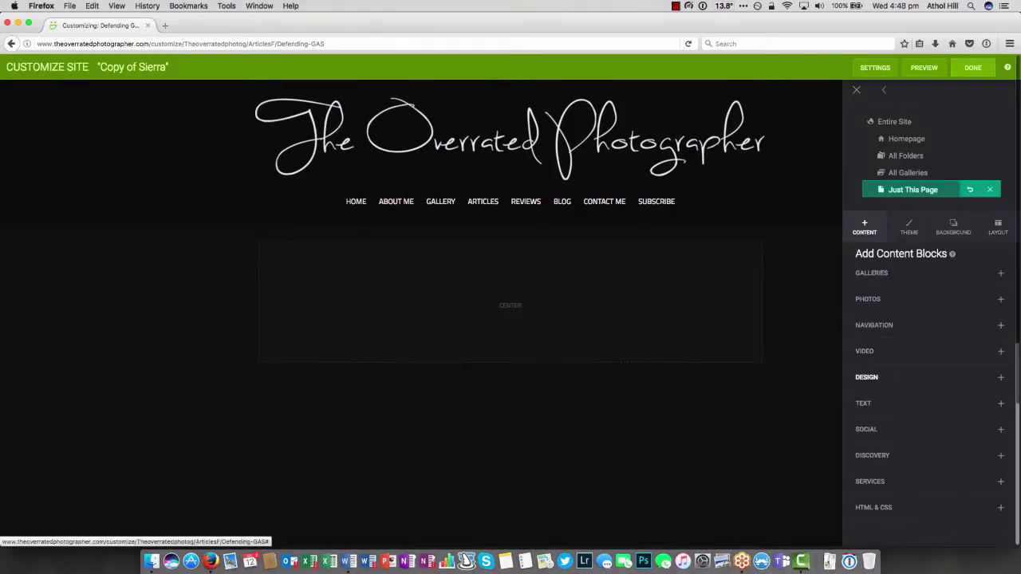
click(863, 403)
drag(897, 455, 511, 255)
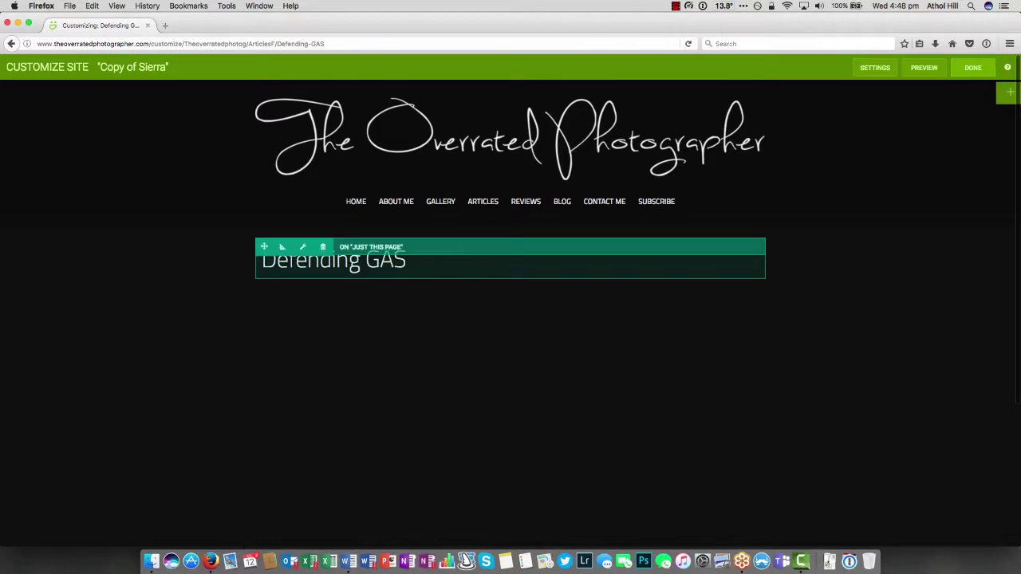
- Set the Title block's text to "Defending GAS (Gear Acquisition Syndrome)" and its alignment to Center
click(304, 248)
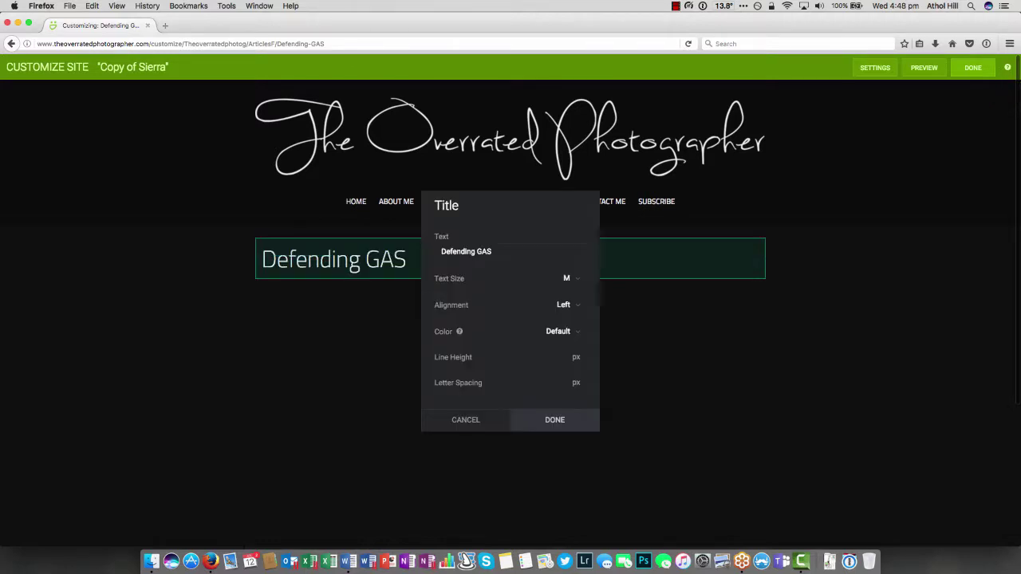
click(493, 252)
text((G)
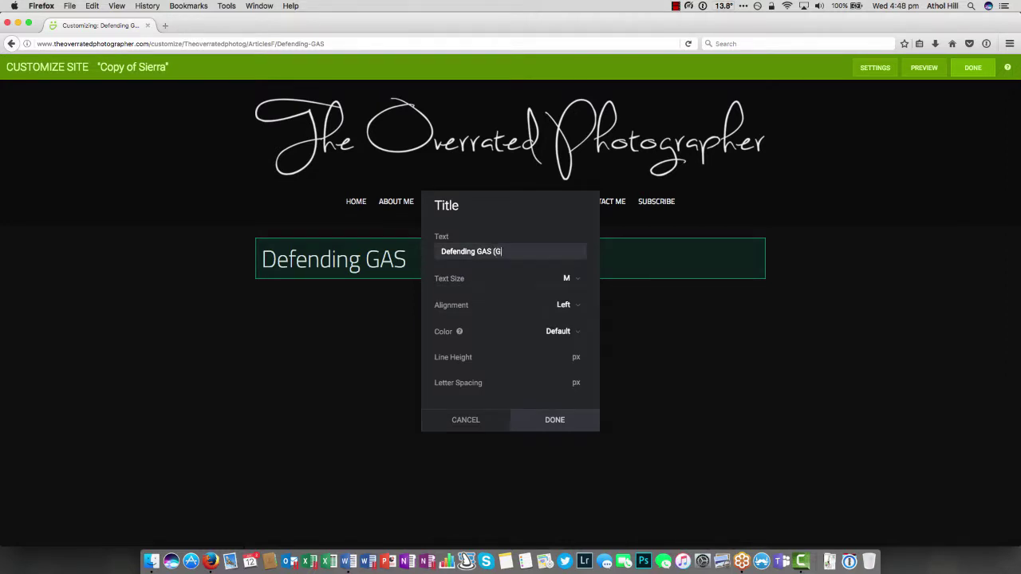
text(ear Acquisition Syndrome)
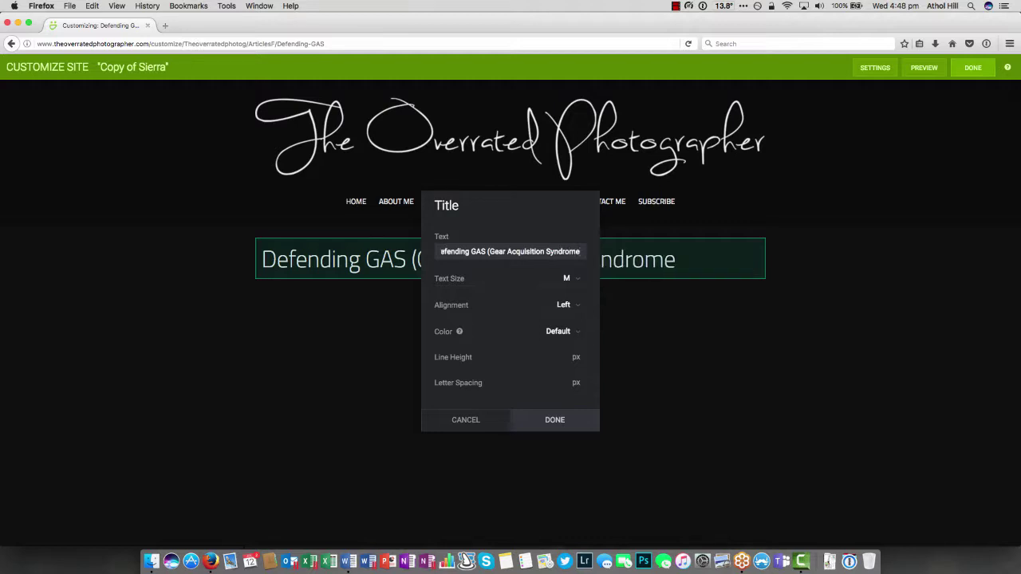
text())
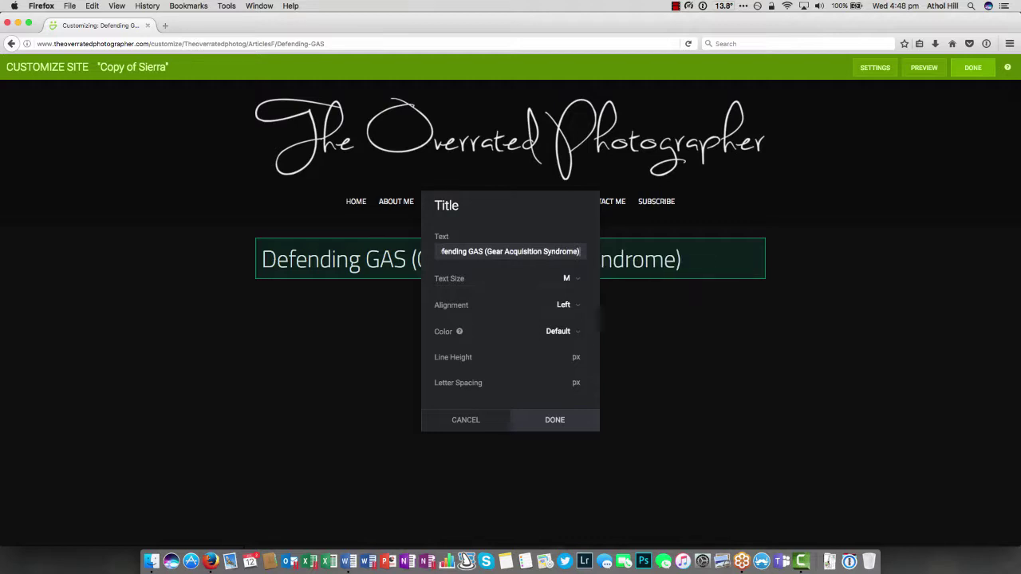
click(563, 305)
click(565, 326)
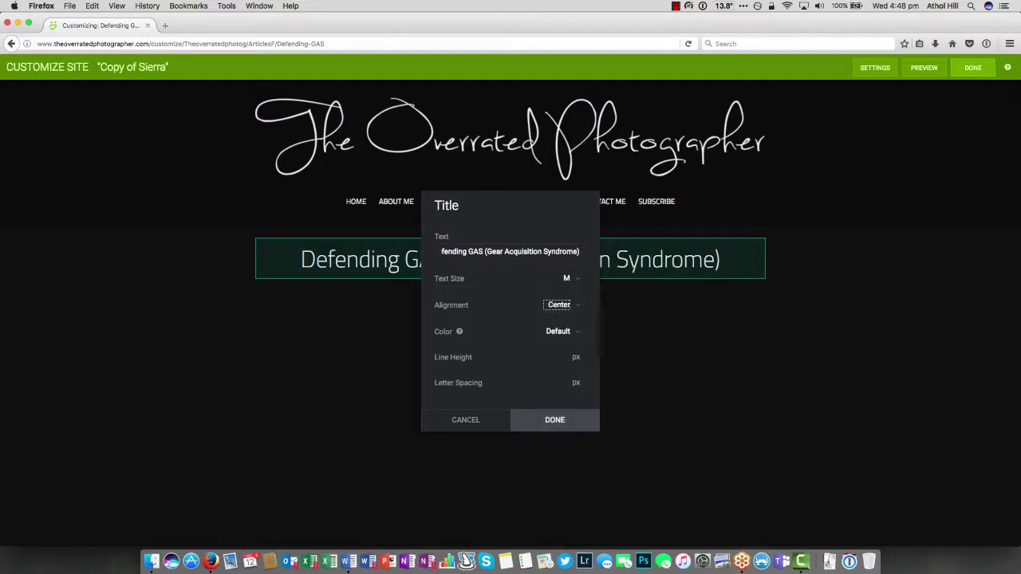
click(554, 419)
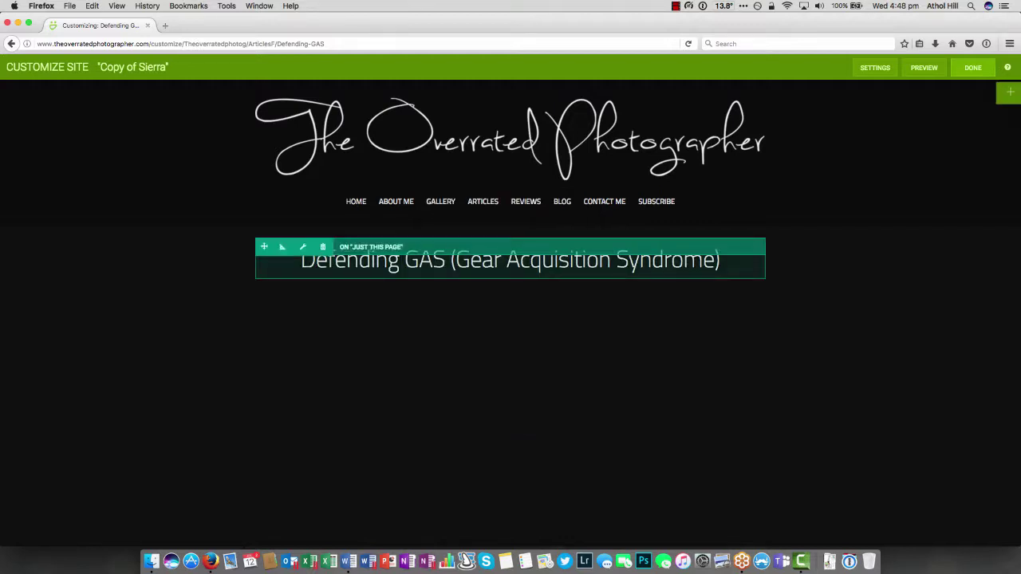
- Place a Text content block directly below the page title, and switch to the article draft in Word
click(1010, 92)
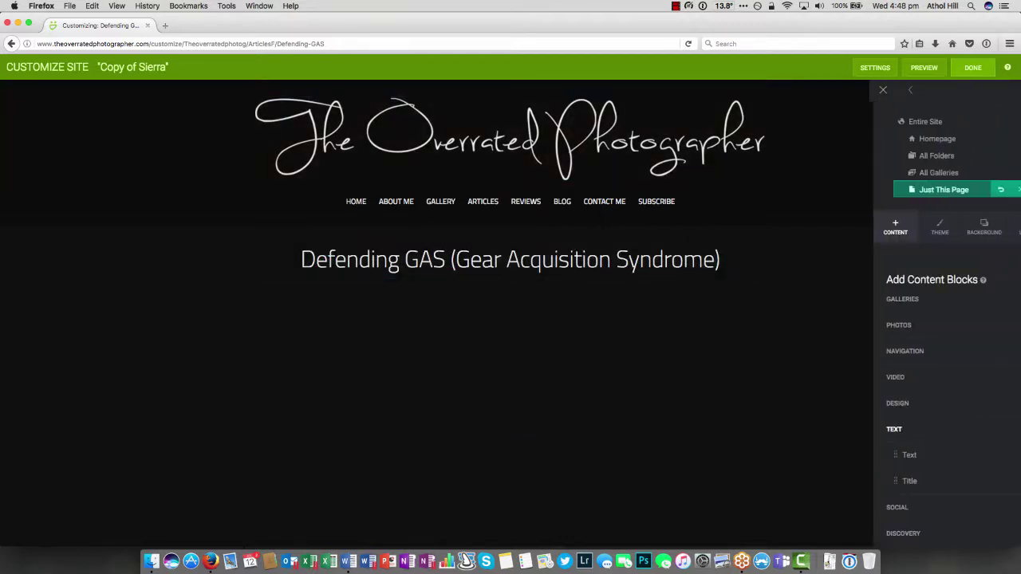
drag(882, 457, 523, 350)
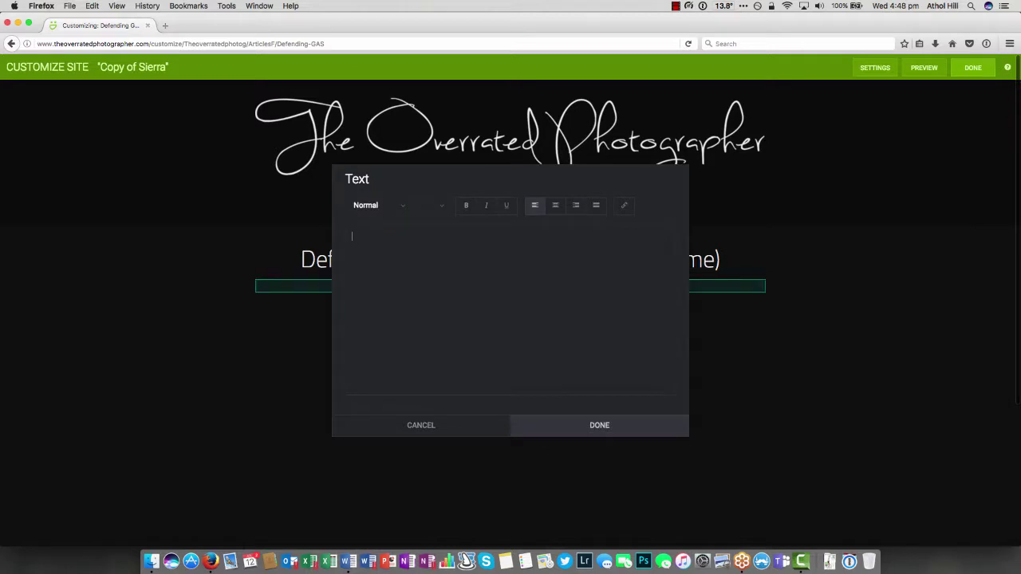
click(348, 562)
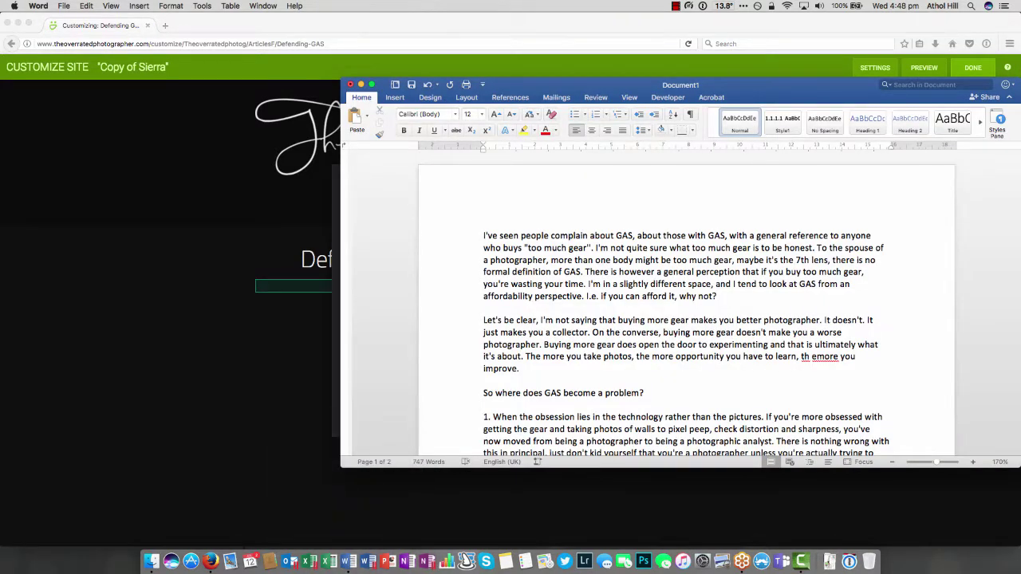
- Look through the opening paragraphs and the numbered points of the draft to decide how much text belongs to the introduction
drag(483, 236, 484, 378)
click(485, 380)
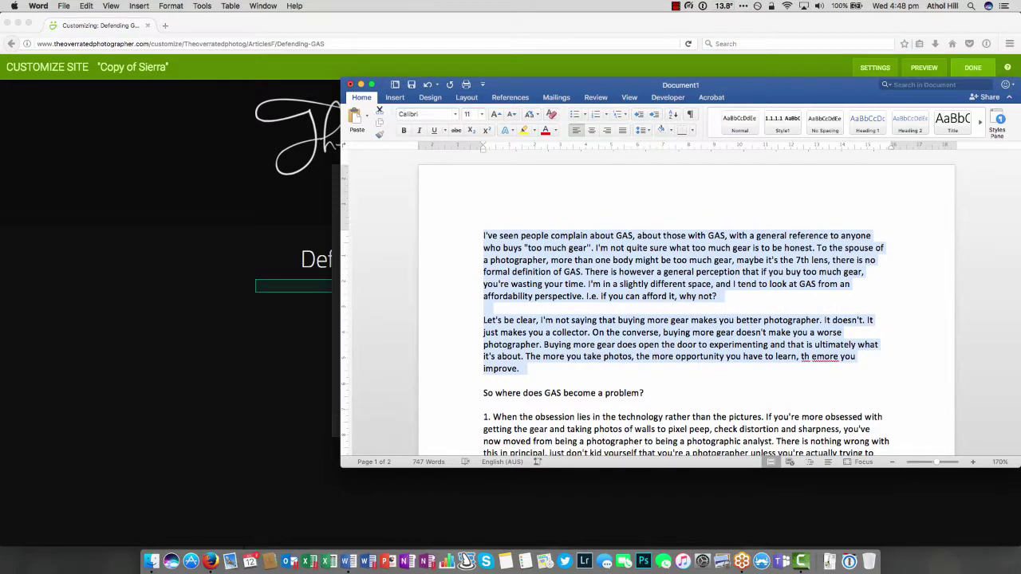
double_click(487, 308)
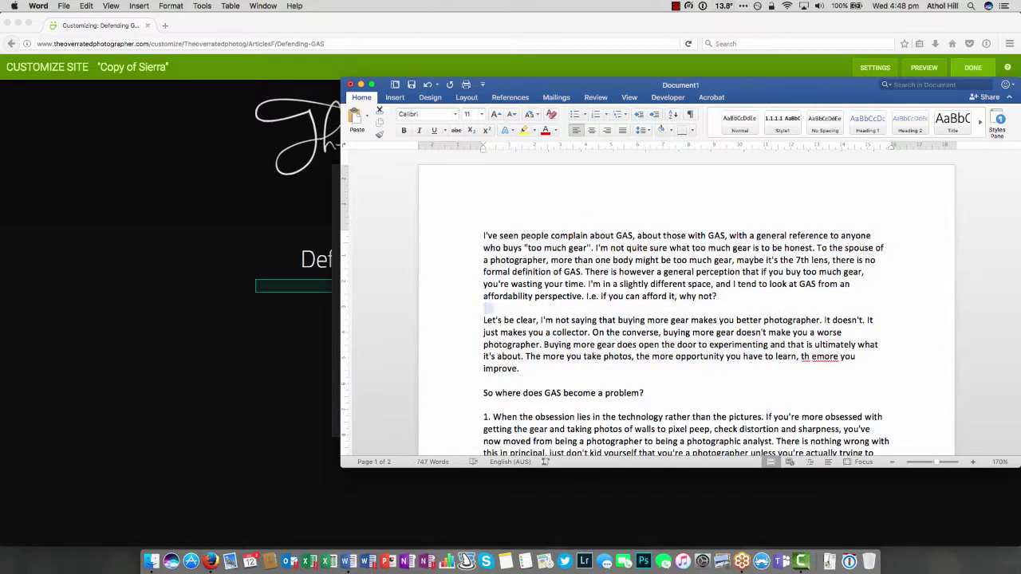
click(536, 320)
scroll(686, 312, down, 3)
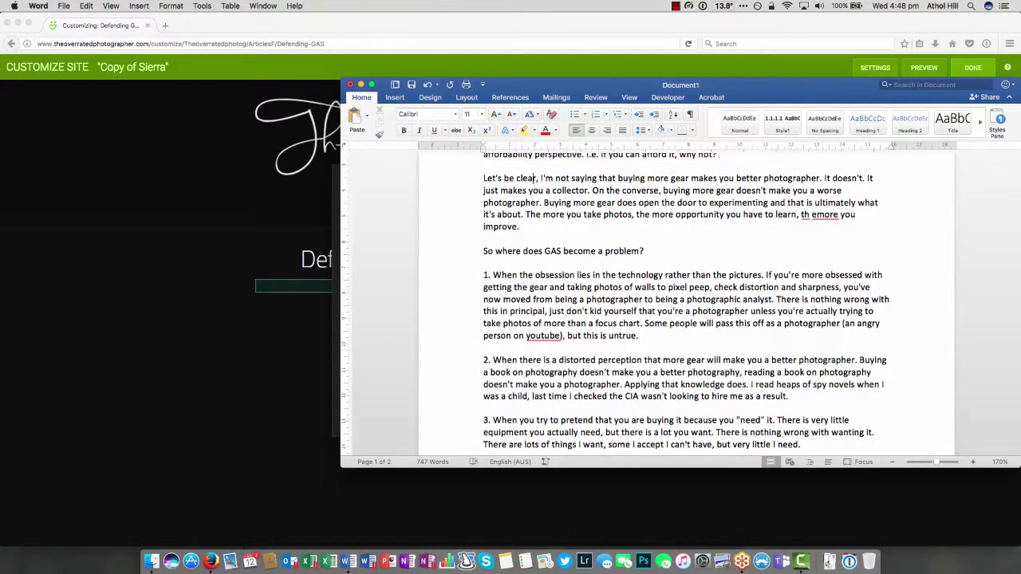
scroll(686, 311, up, 2)
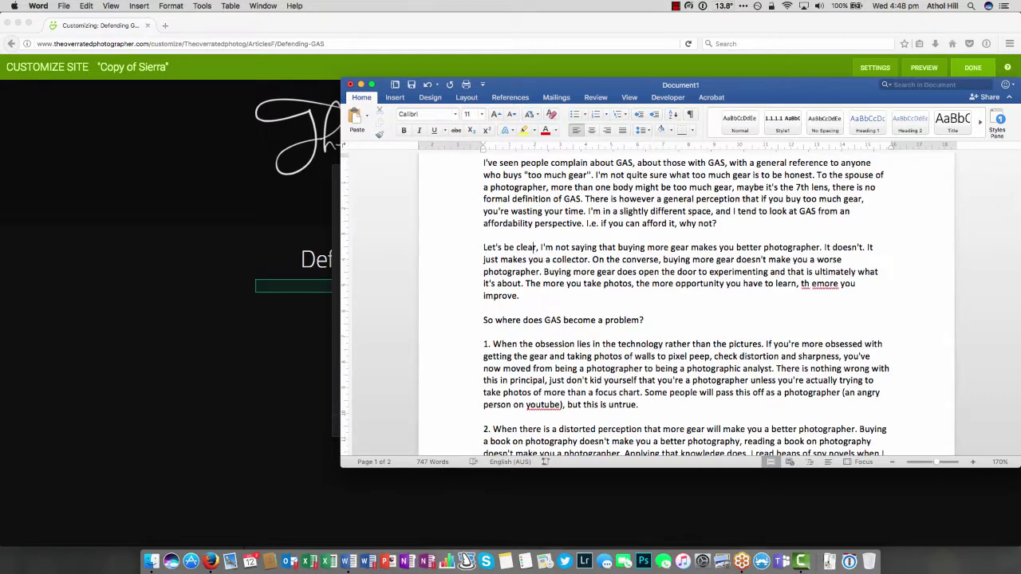
scroll(686, 311, up, 2)
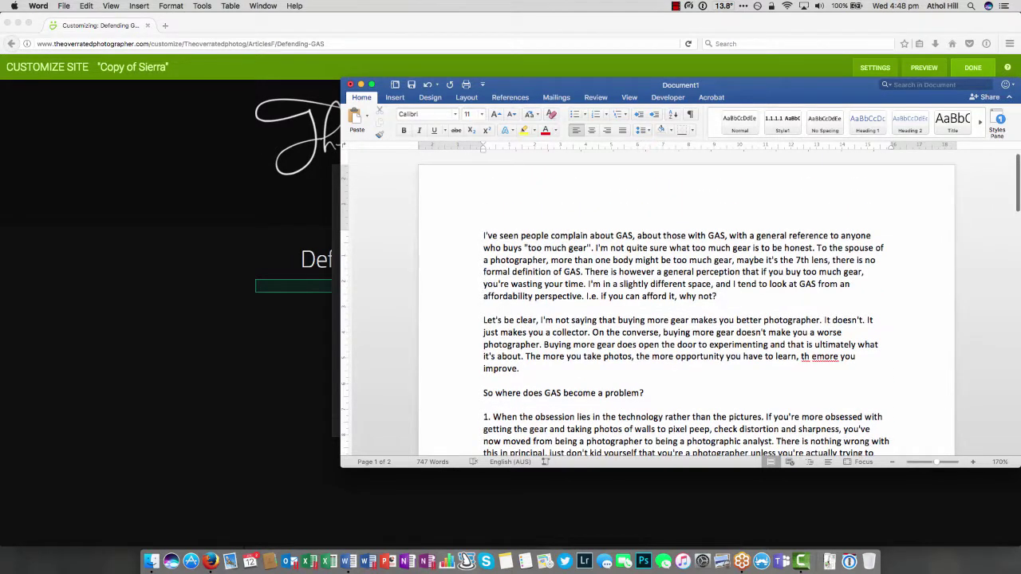
- Copy the first two paragraphs of the Word draft and paste them into the empty Text block in Firefox
drag(484, 236, 542, 380)
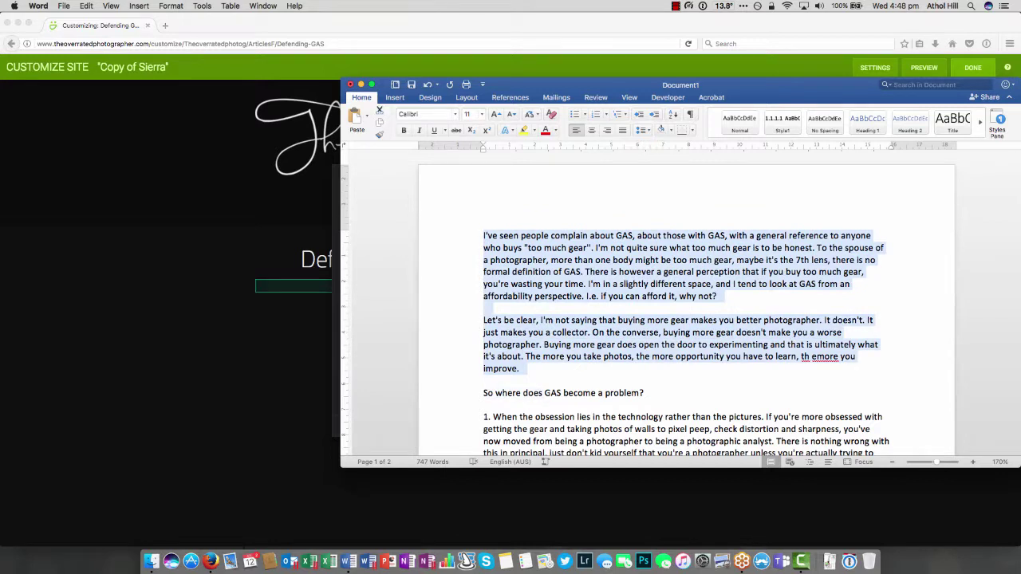
key(super+c)
key(super+Tab)
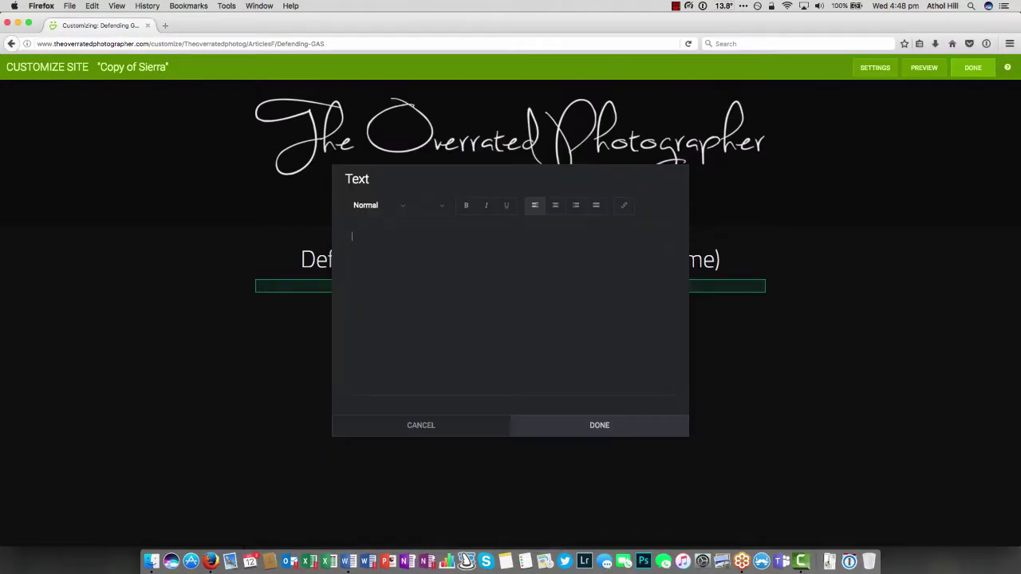
key(super+v)
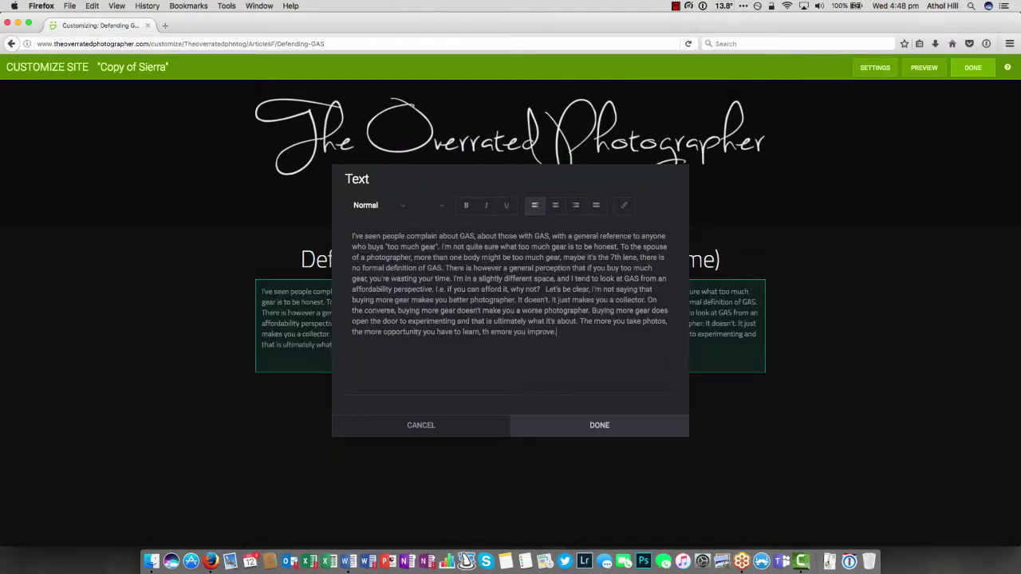
- Insert the line "Introduction" above the pasted text and format it as Heading - 3
key(Return)
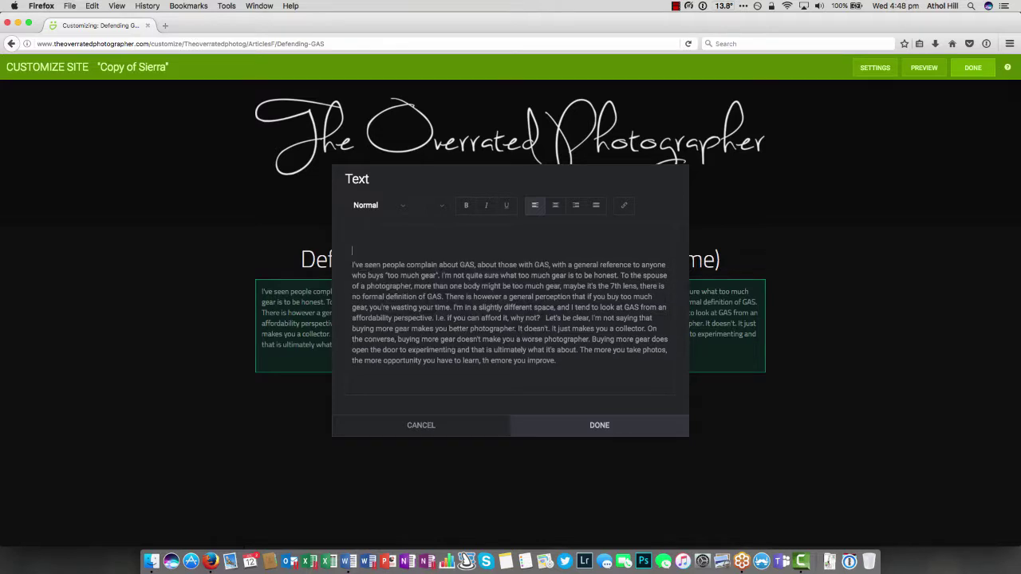
text(Intro)
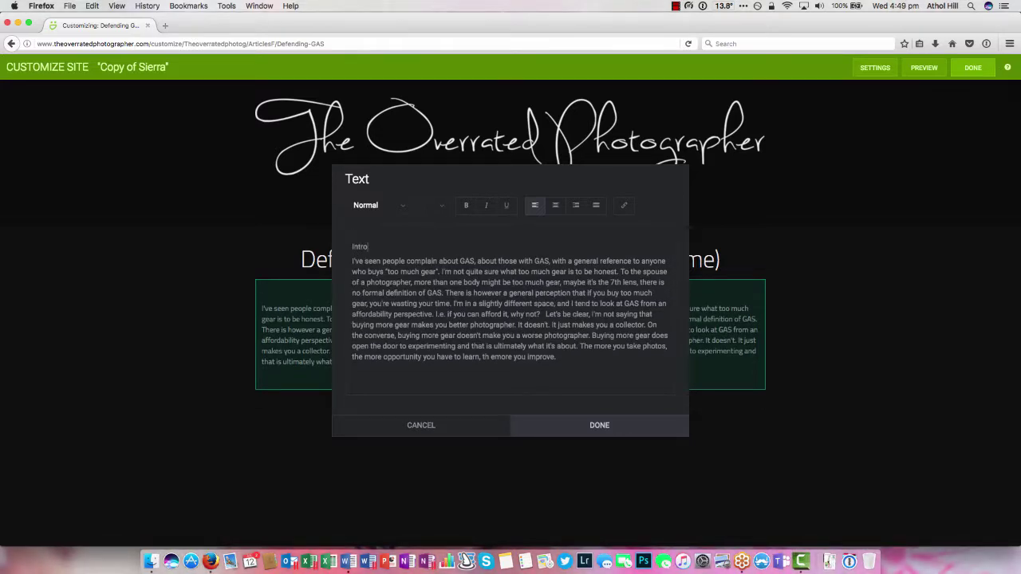
text(duction)
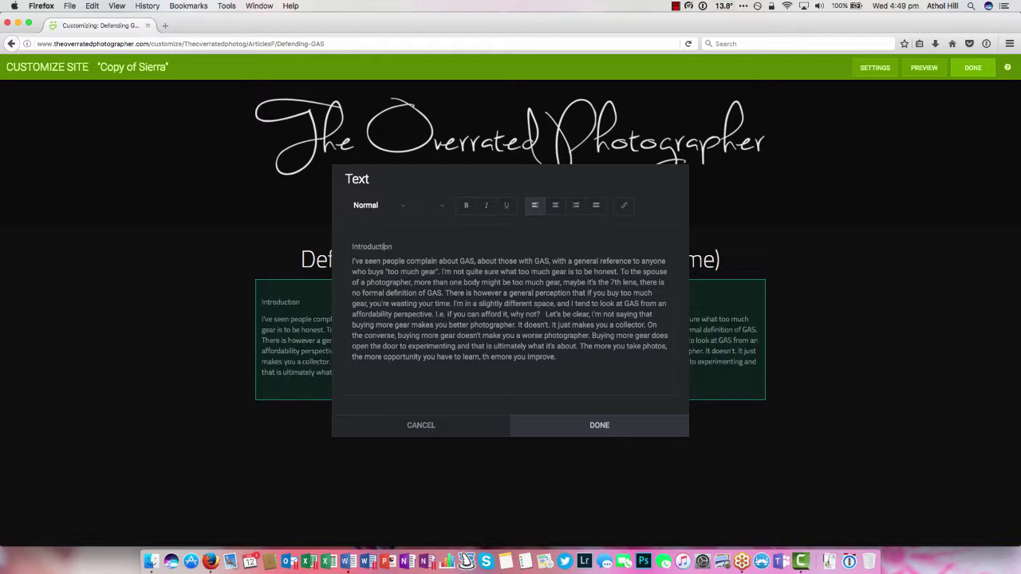
key(shift+super+Left)
click(380, 206)
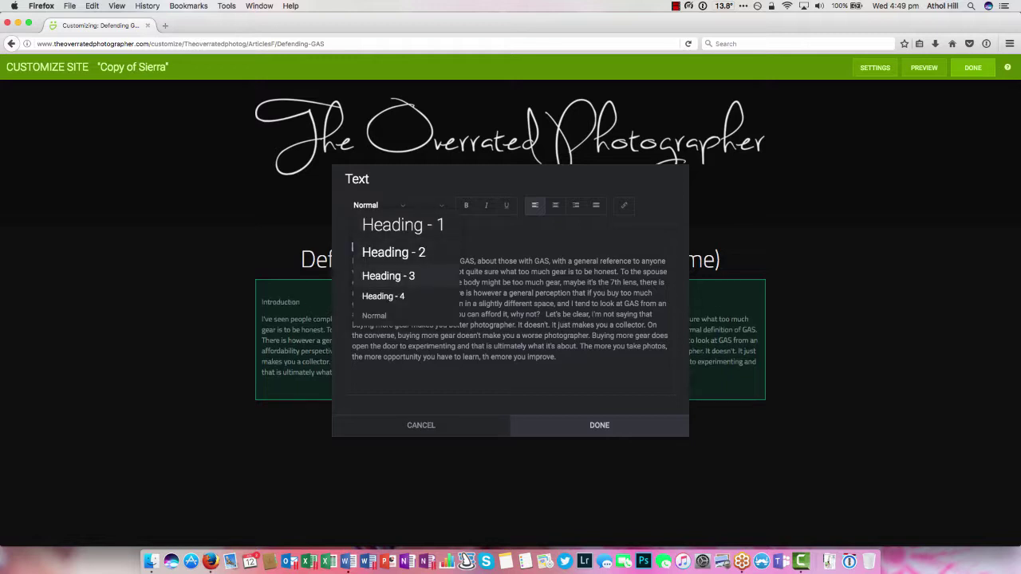
click(388, 276)
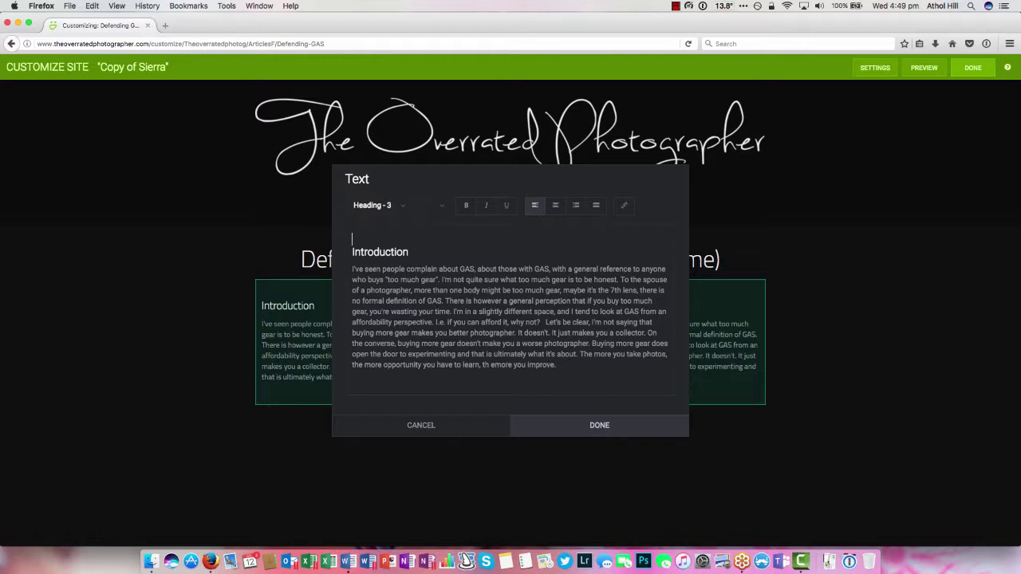
- Start a new paragraph at "Let's be clear", remove the blank line after the text, and save the Text block
click(545, 322)
key(Return)
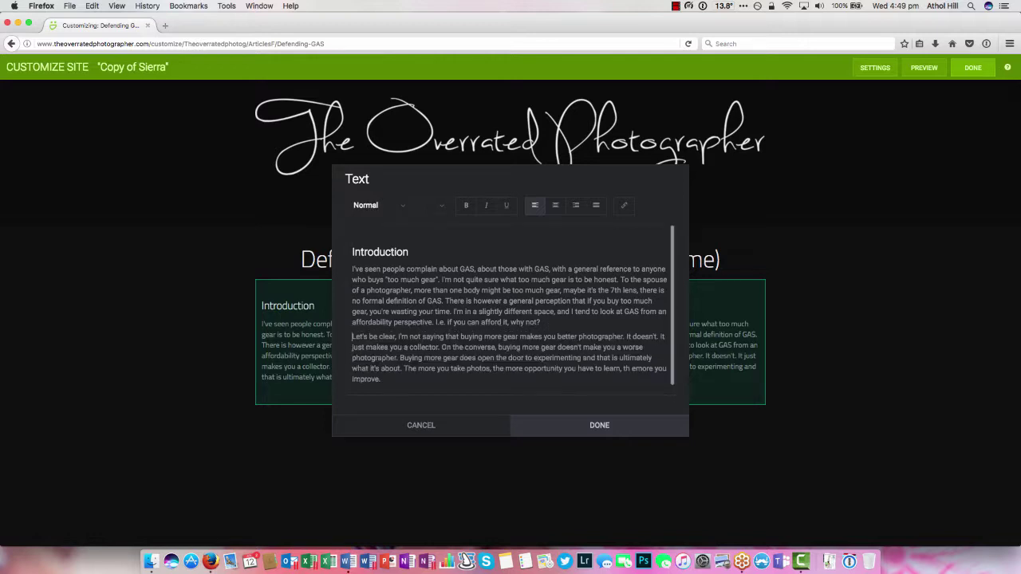
scroll(559, 351, down, 1)
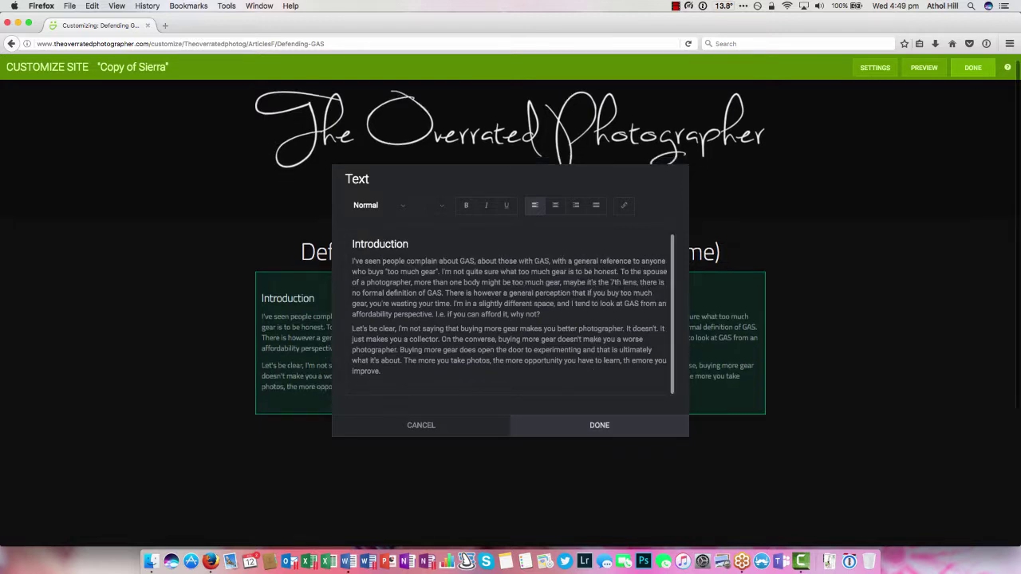
click(558, 386)
key(BackSpace)
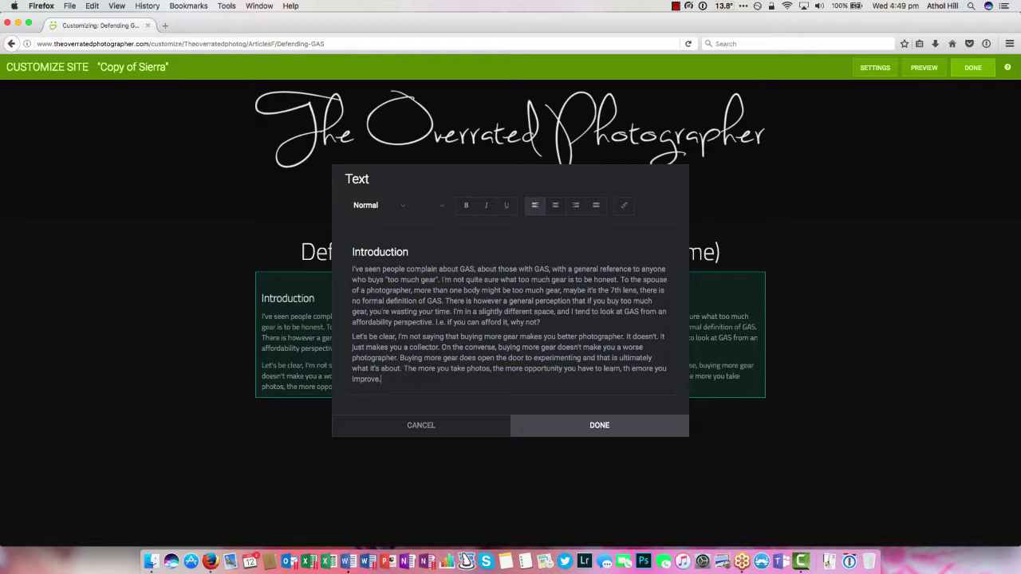
click(599, 425)
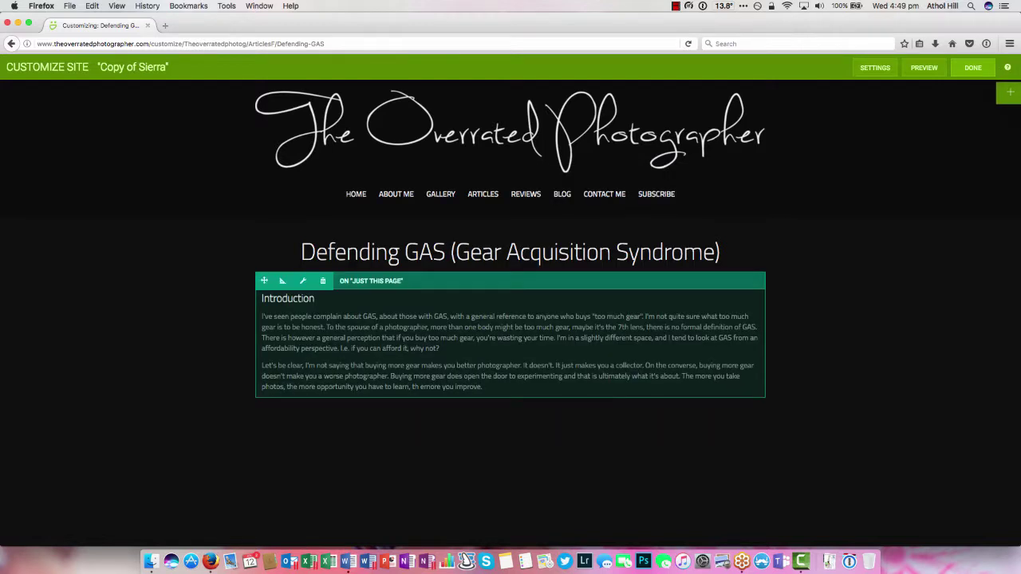
- Place a Single Photo content block below the Introduction text and open its photo chooser
scroll(510, 335, down, 3)
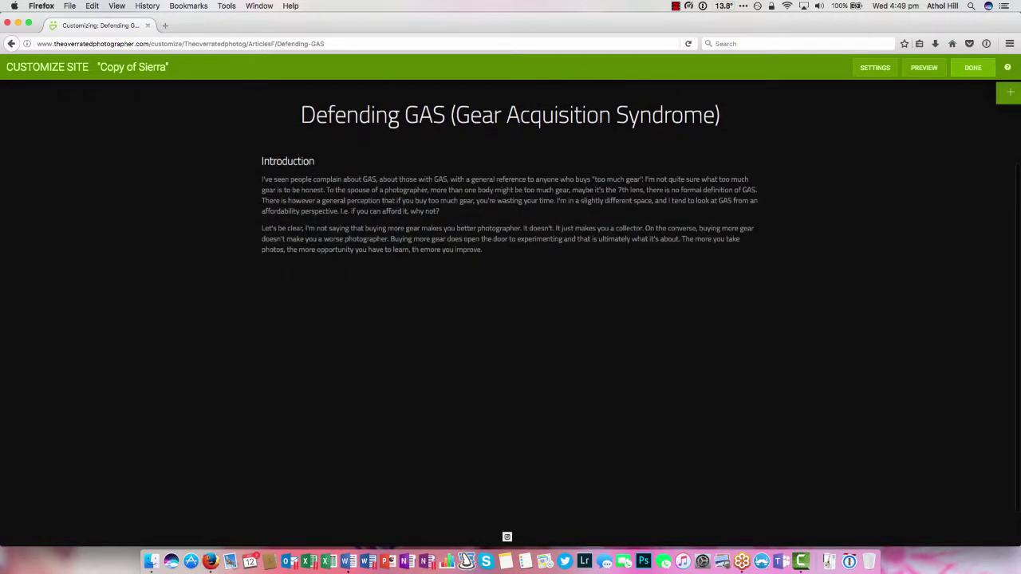
click(1010, 93)
scroll(929, 375, down, 3)
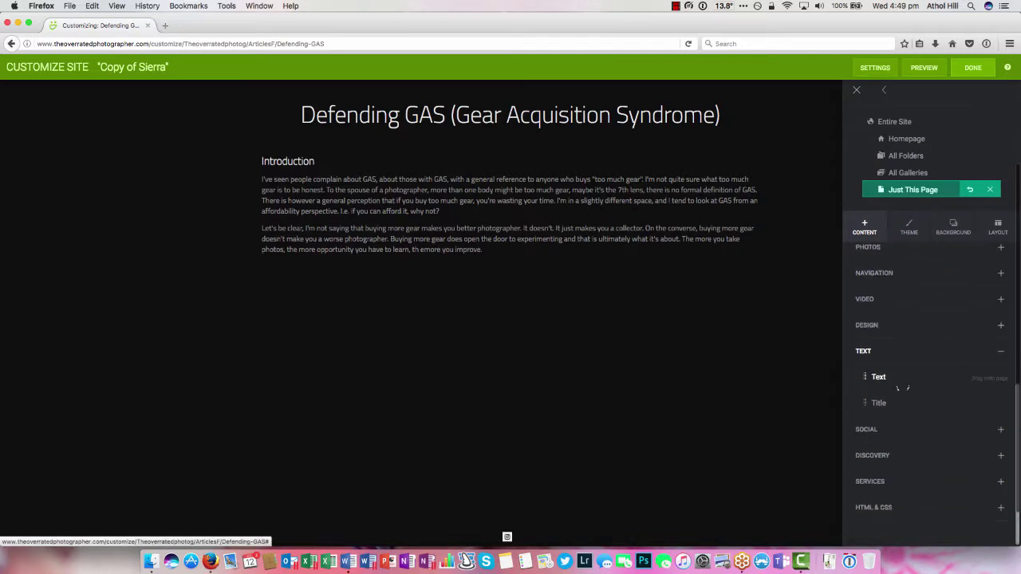
scroll(929, 359, up, 2)
click(909, 320)
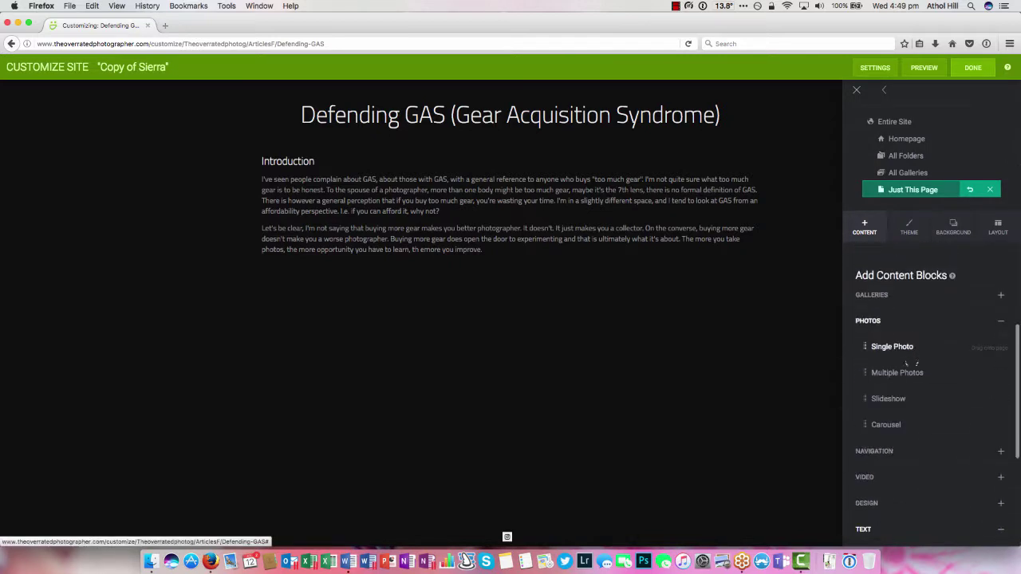
drag(918, 347, 560, 255)
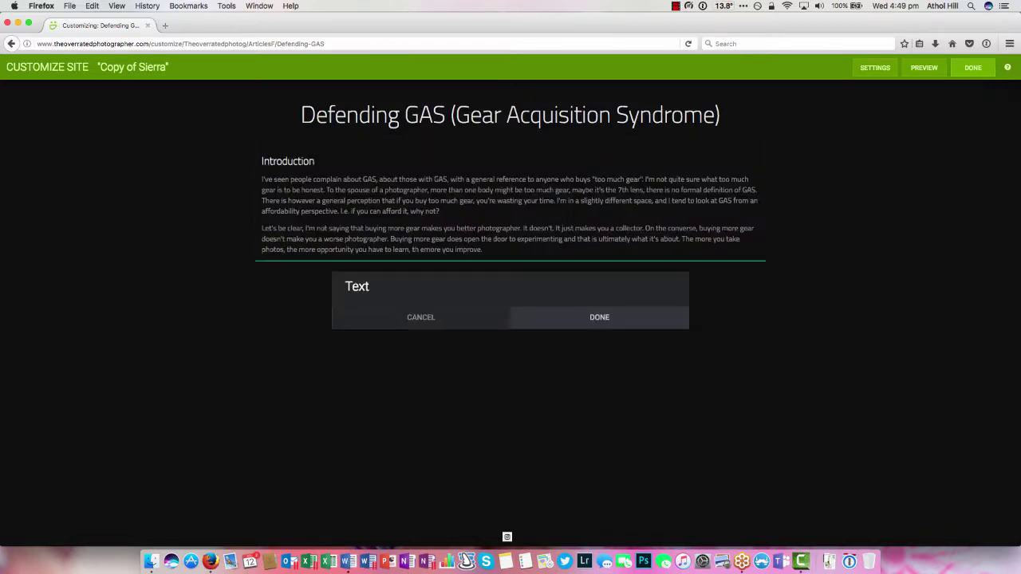
click(578, 250)
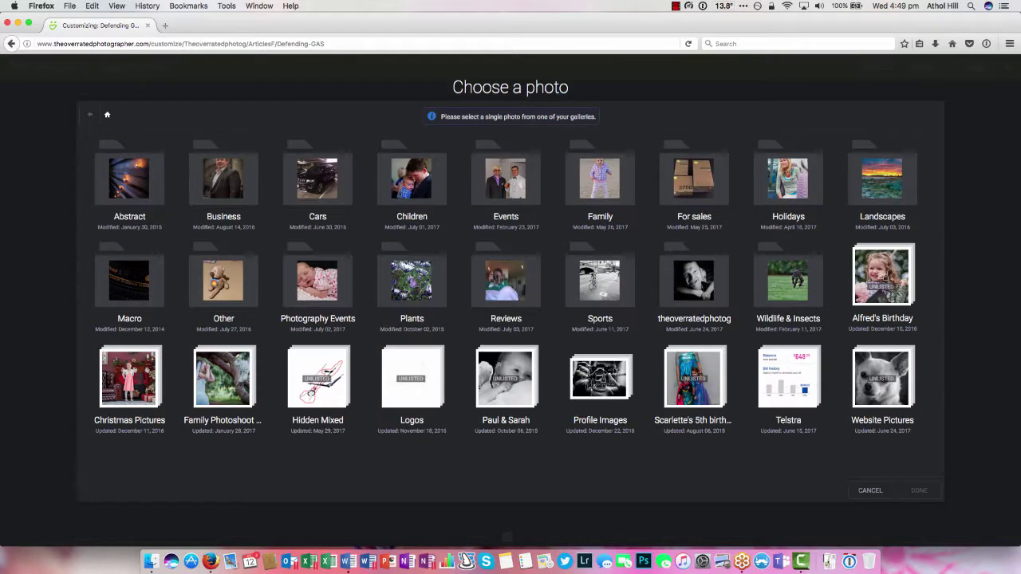
- Set the block's photo to the rear camera view with the red button from theoverratedphotog > Articles > Nikon to Fuji Photos, and save the block
scroll(511, 303, down, 2)
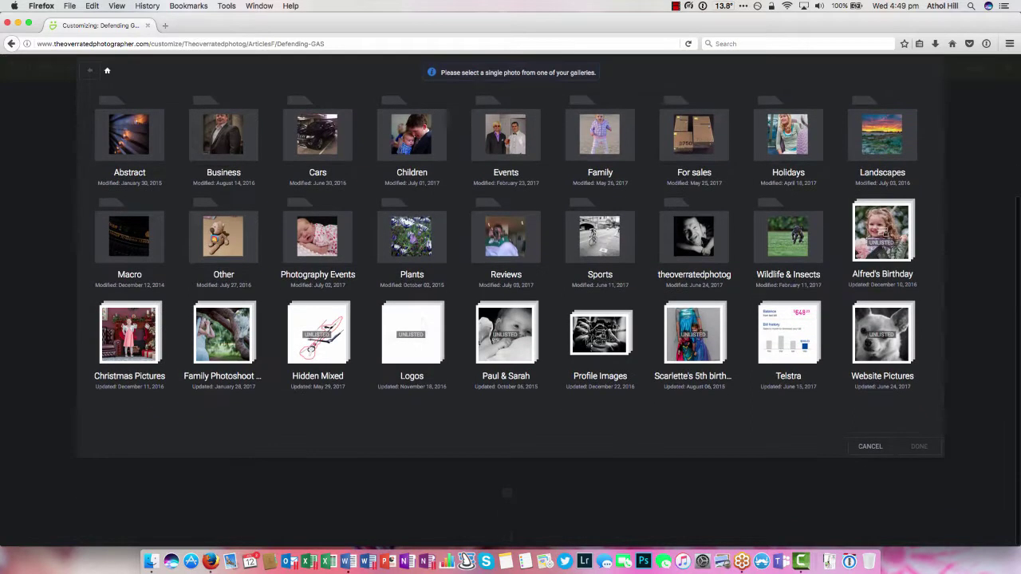
scroll(511, 303, up, 3)
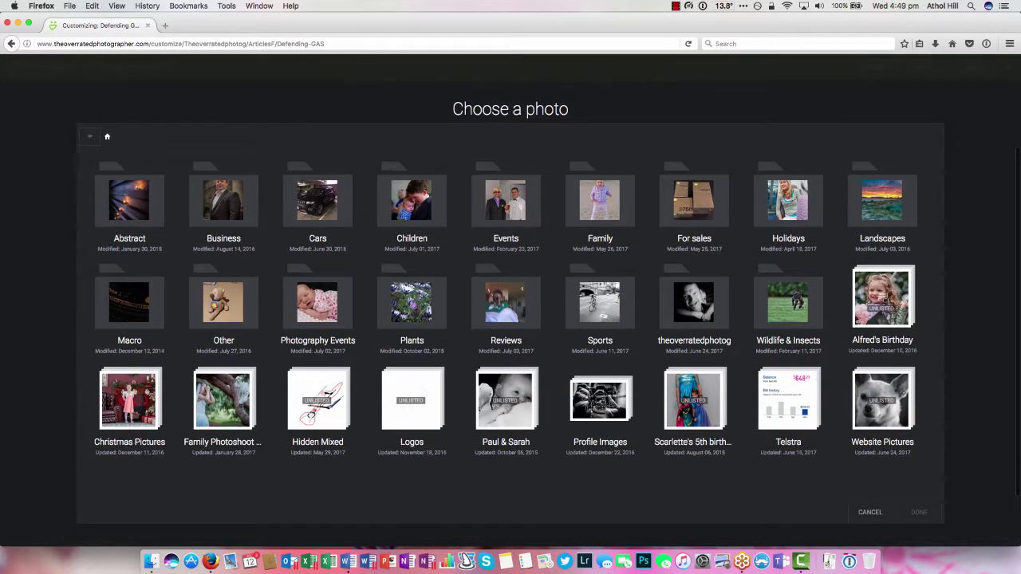
click(695, 303)
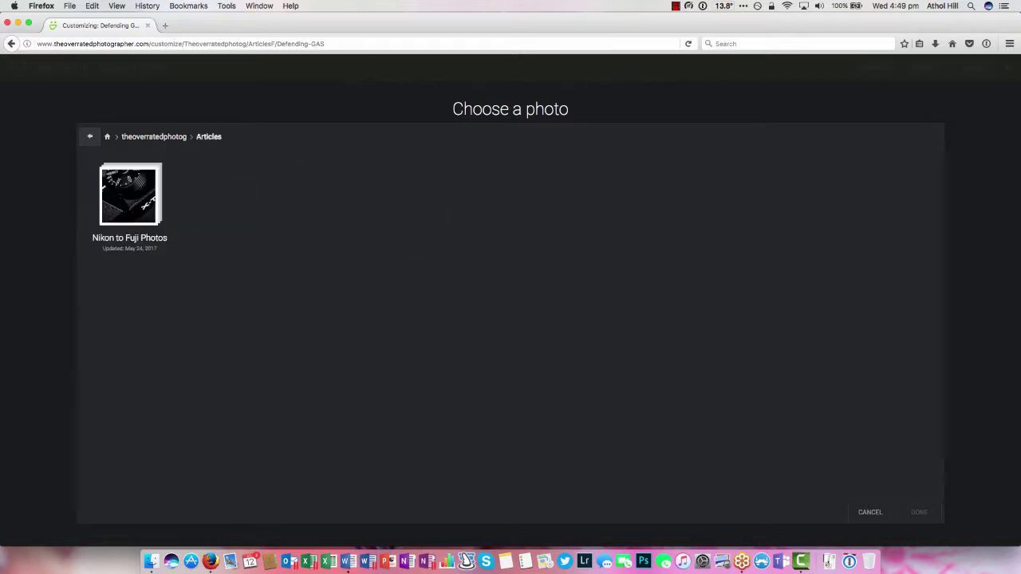
click(129, 196)
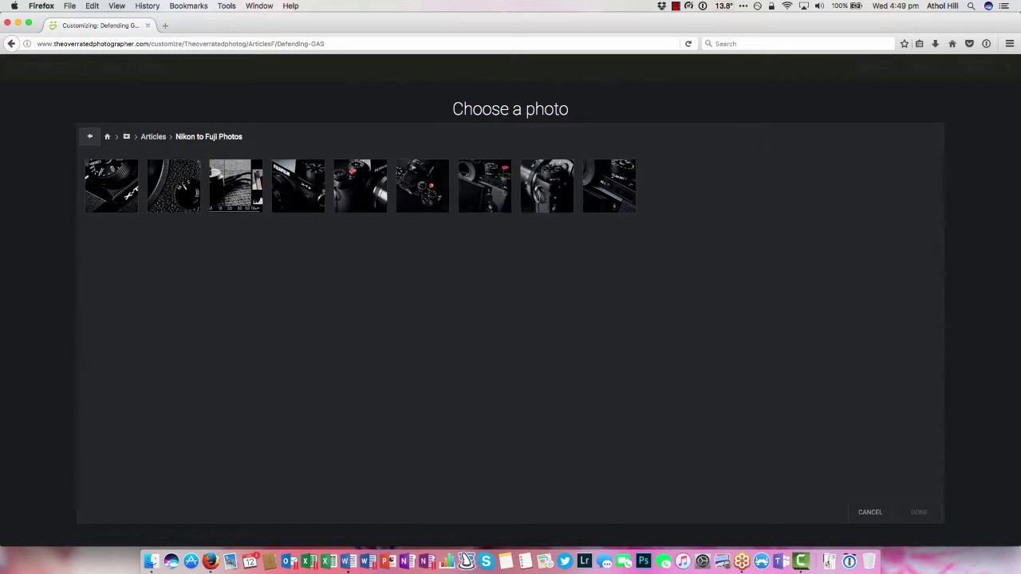
click(484, 185)
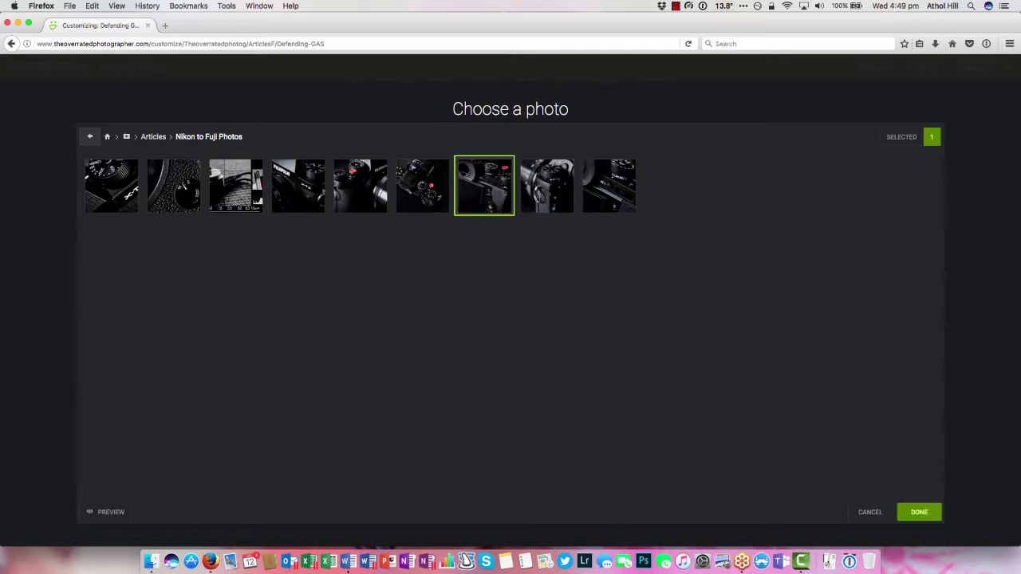
click(919, 513)
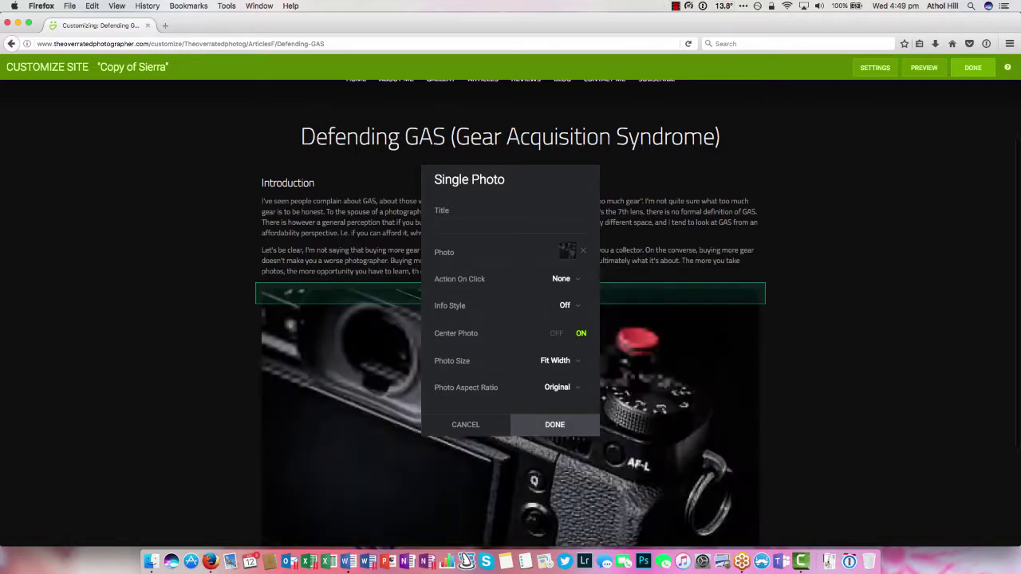
click(554, 424)
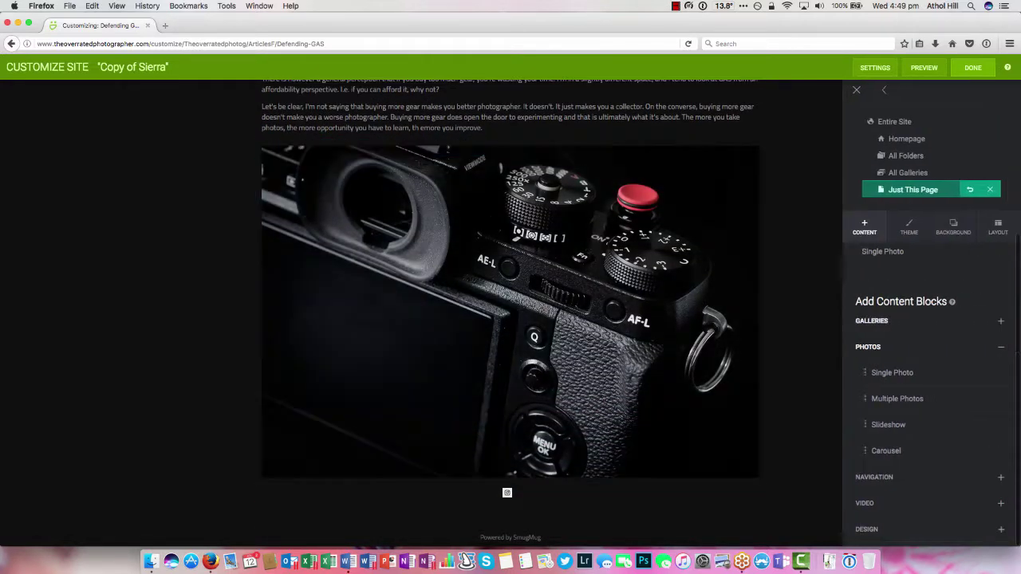
- Place a Text block below the camera photo and paste in the Word passage from "So where does GAS become a problem?" through point 3
drag(886, 440, 506, 490)
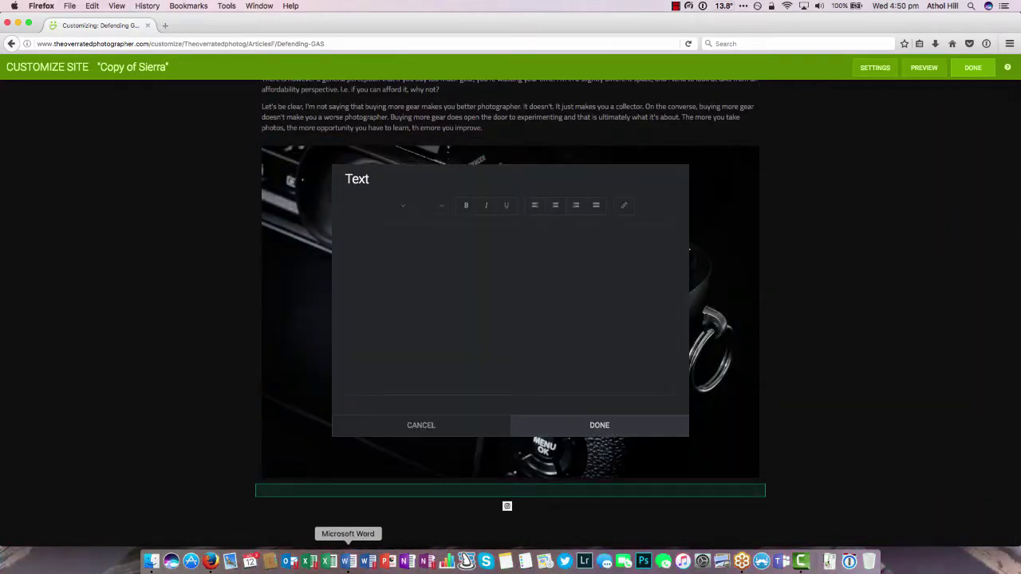
click(348, 562)
scroll(686, 303, down, 5)
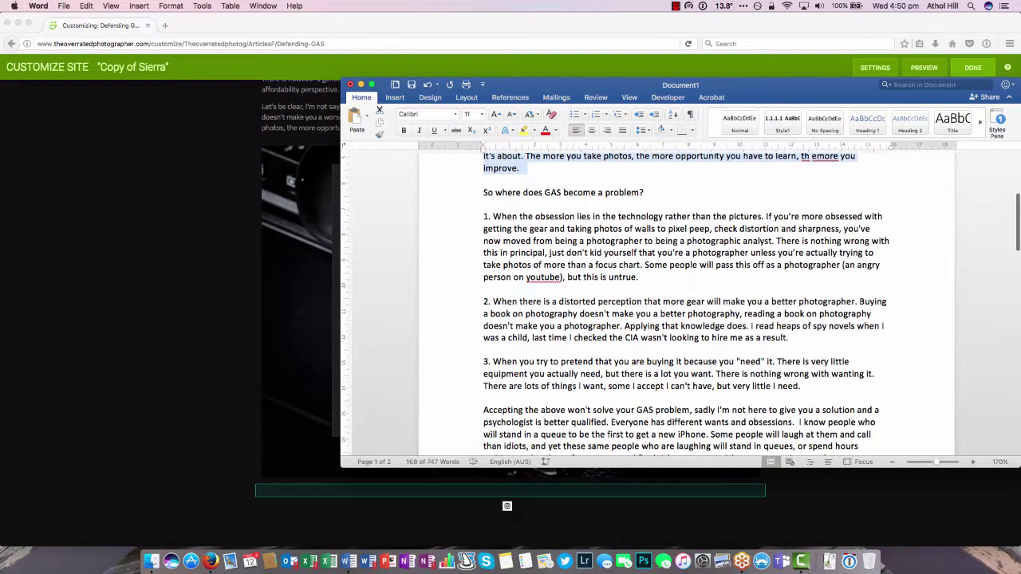
drag(484, 192, 808, 387)
key(super+c)
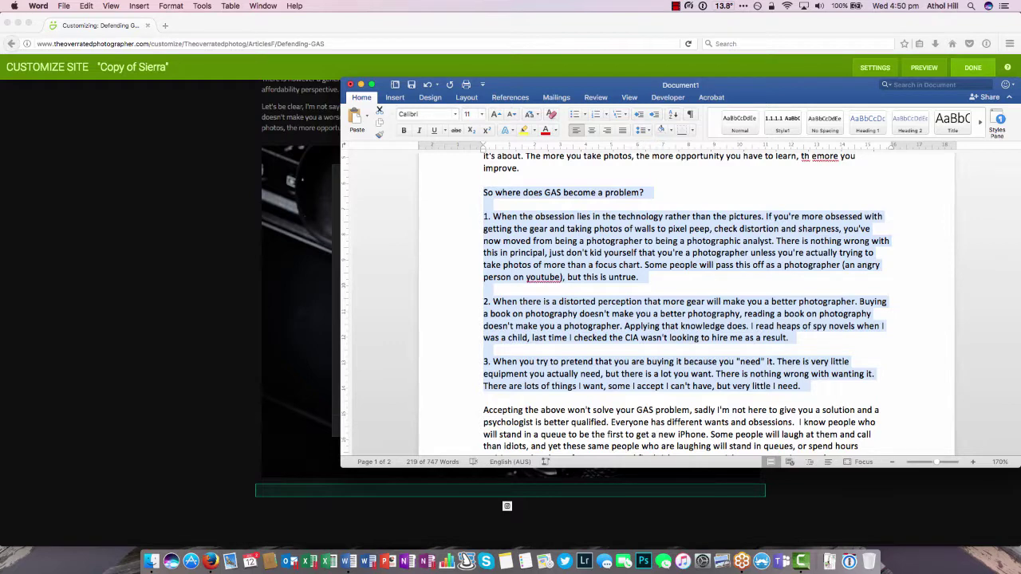
key(super+Tab)
key(super+v)
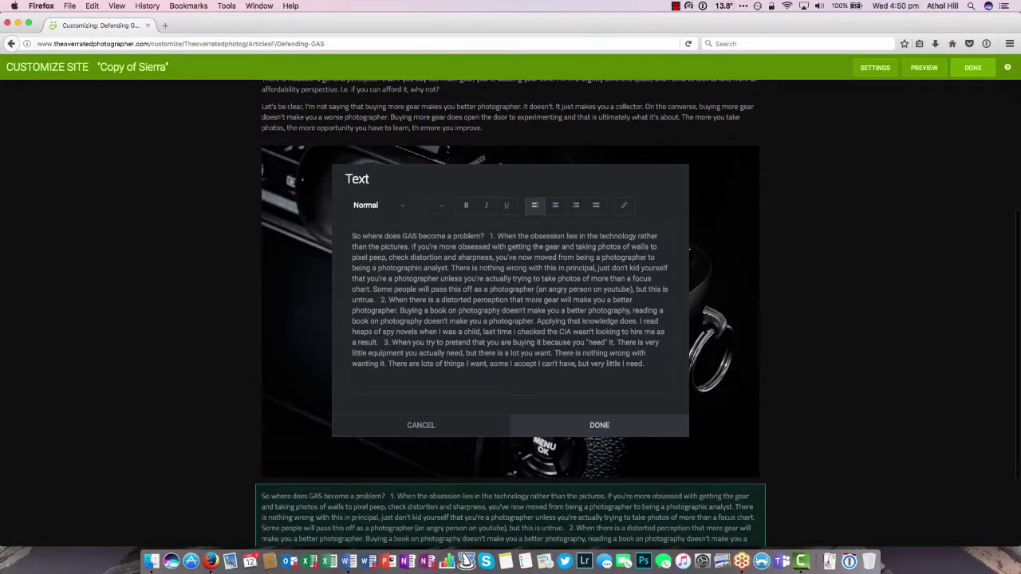
- Split the pasted text so points 1, 2 and 3 each start a new paragraph, and remove the blank line at the end
key(Return)
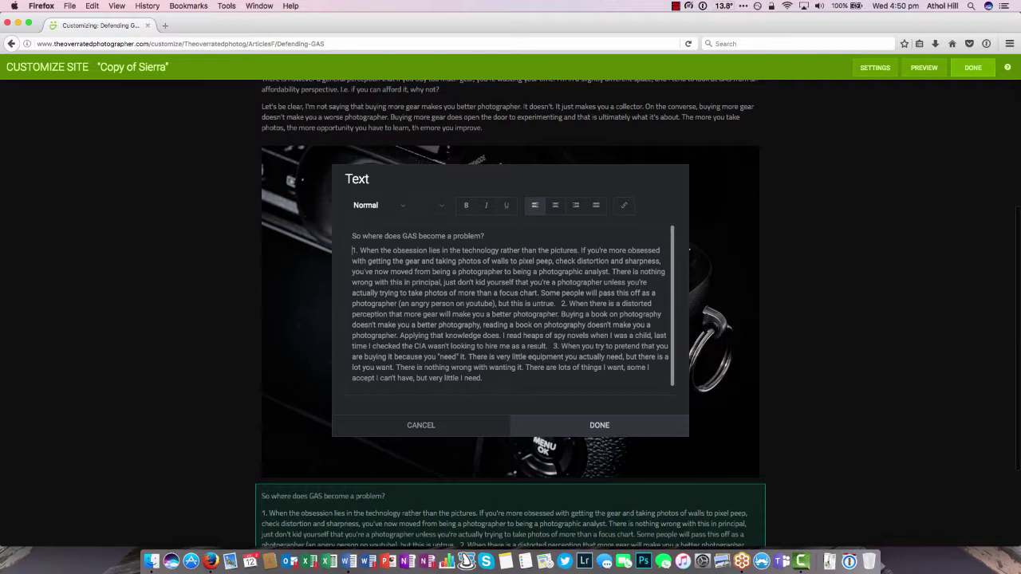
click(561, 304)
key(Return)
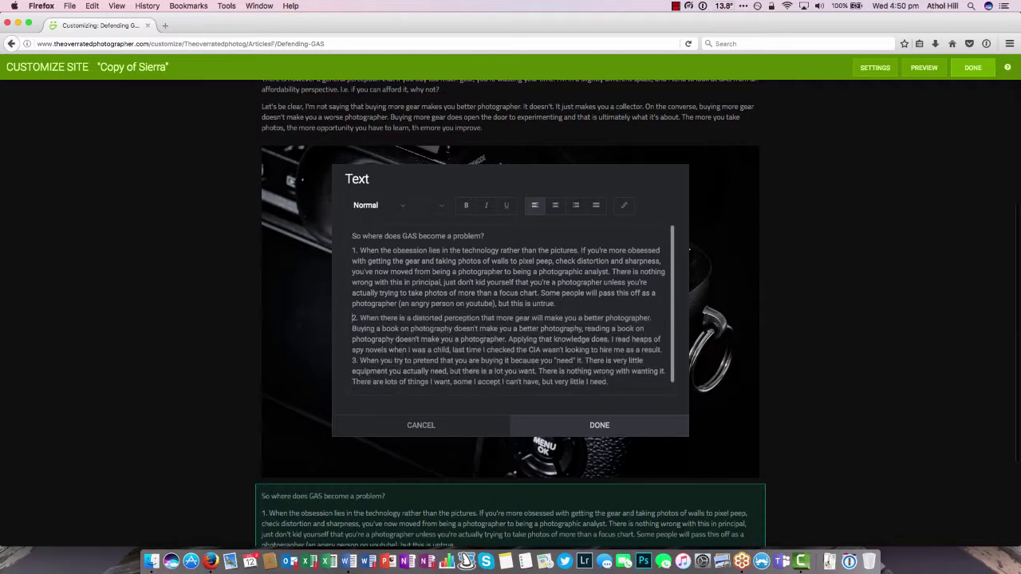
click(663, 350)
key(Return)
scroll(511, 311, down, 1)
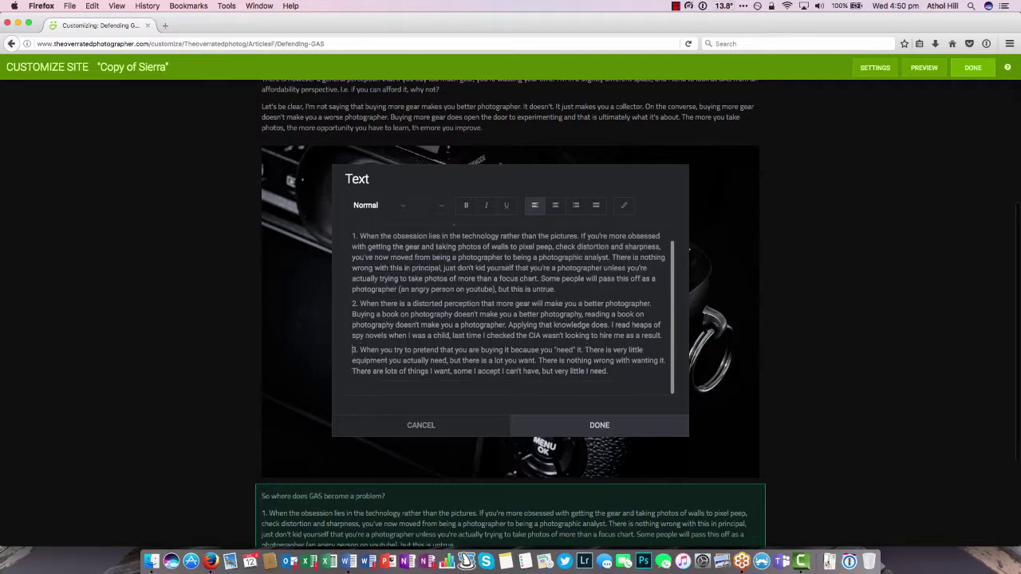
key(BackSpace)
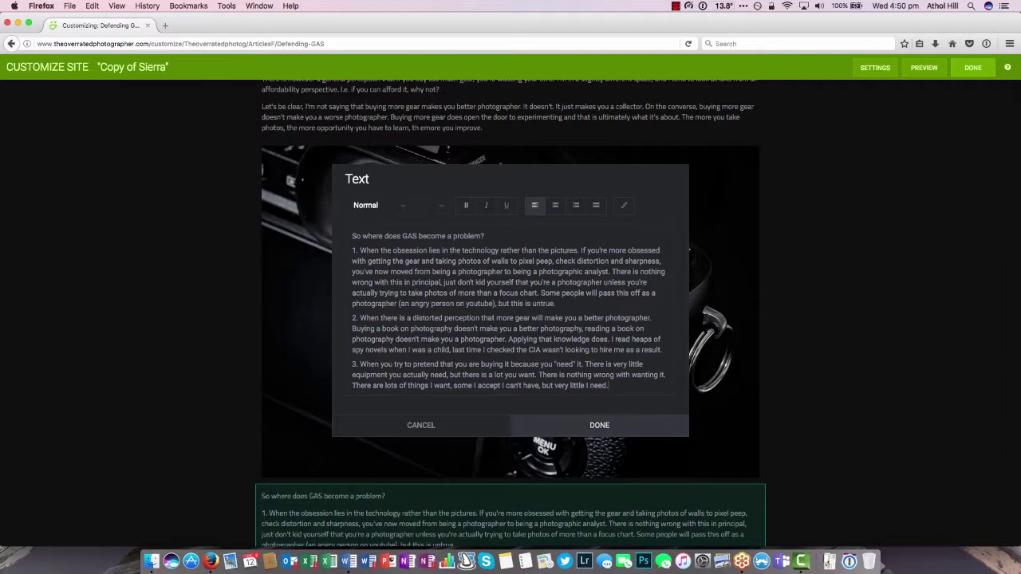
- Format the line "So where does GAS become a problem?" as Heading - 3 and save the Text block
triple_click(419, 236)
click(379, 205)
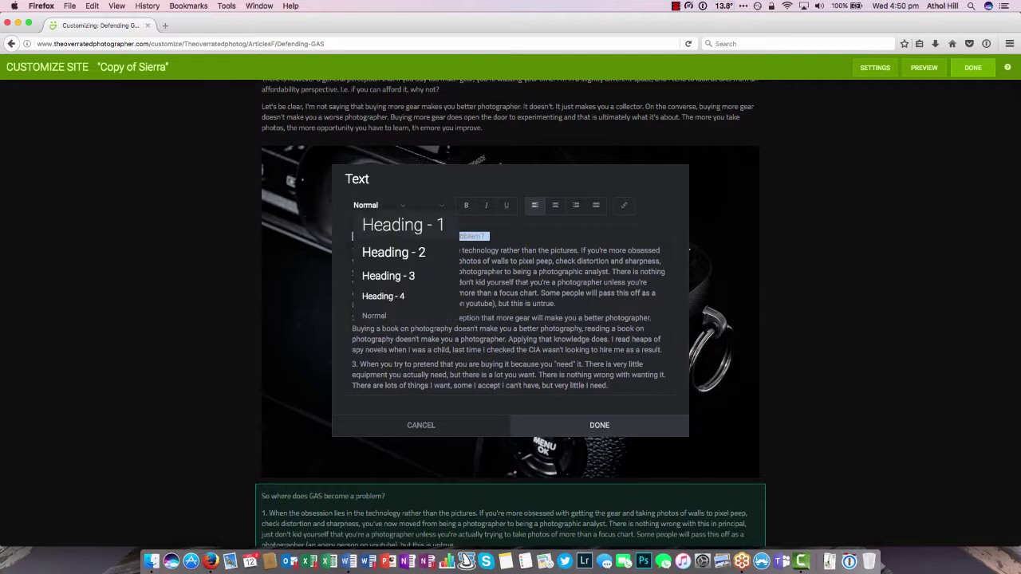
click(388, 275)
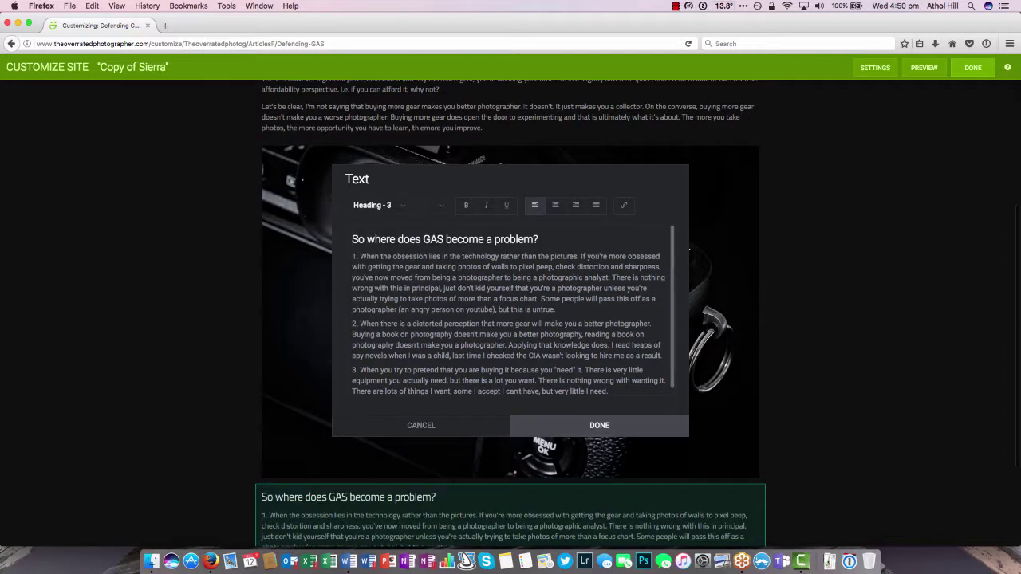
click(599, 425)
- Place a Single Photo content block below the three numbered points and open its photo chooser
scroll(511, 320, down, 5)
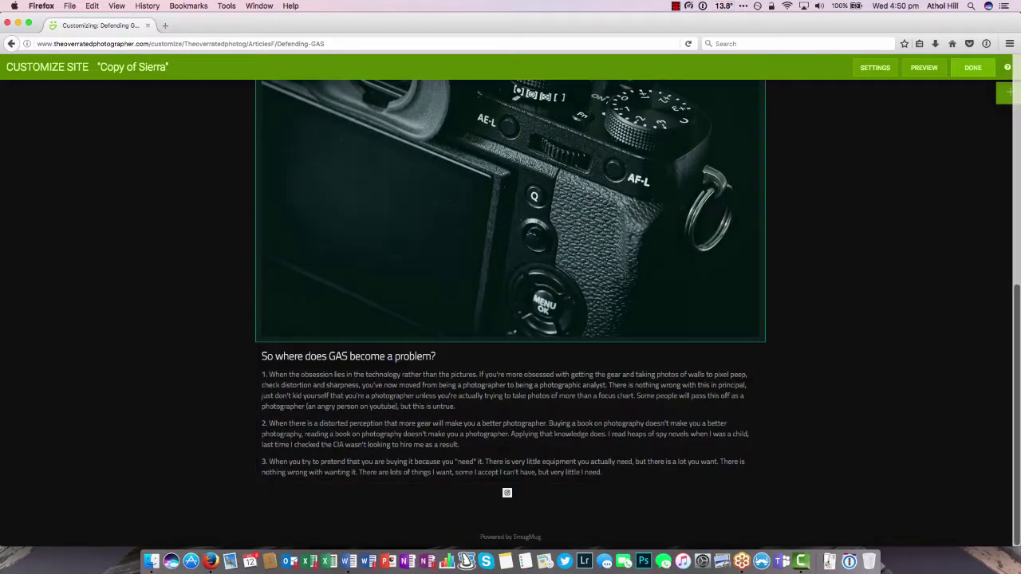
click(1007, 92)
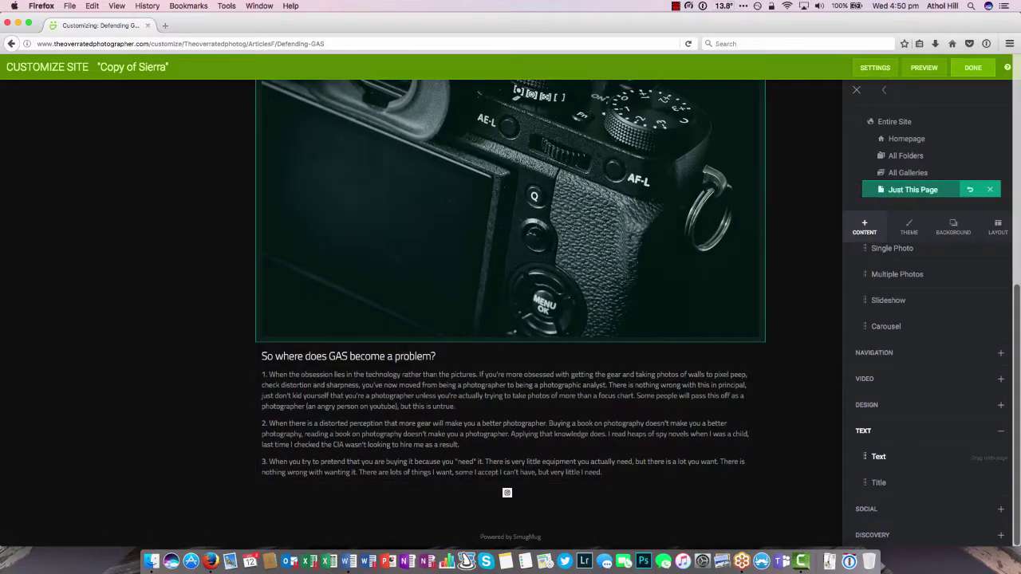
scroll(900, 311, up, 2)
drag(890, 287, 561, 484)
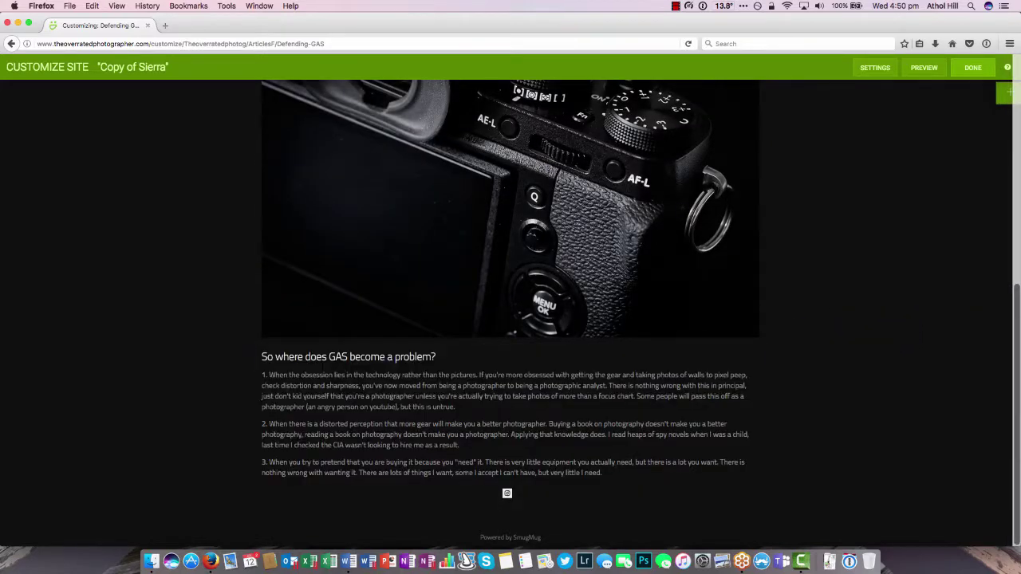
click(578, 251)
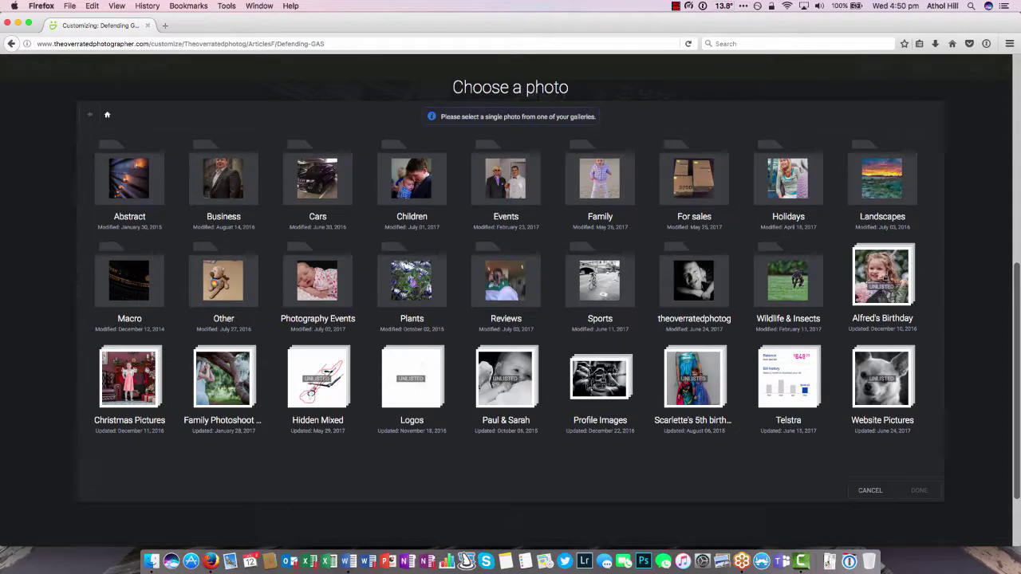
- Set the block's photo to the black-and-white shot of Fujinon lens boxes from the Website Pictures gallery, and save the block
click(882, 381)
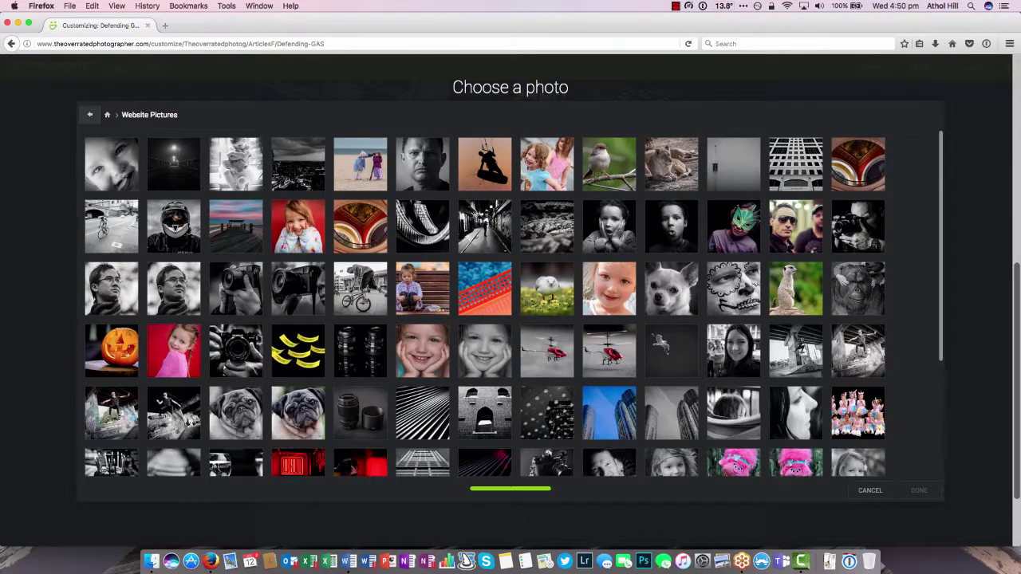
scroll(511, 303, down, 5)
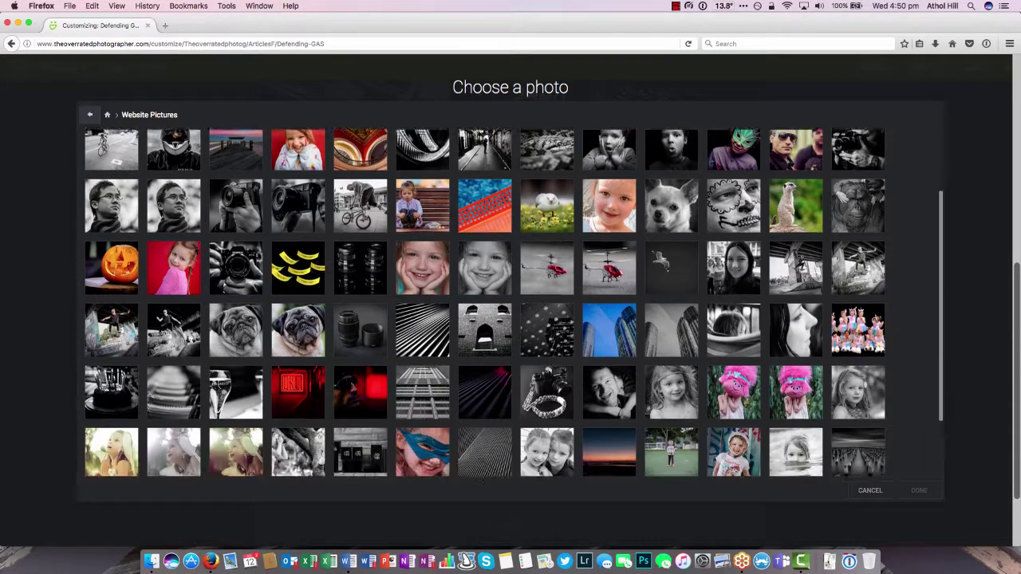
scroll(511, 303, down, 1)
click(360, 375)
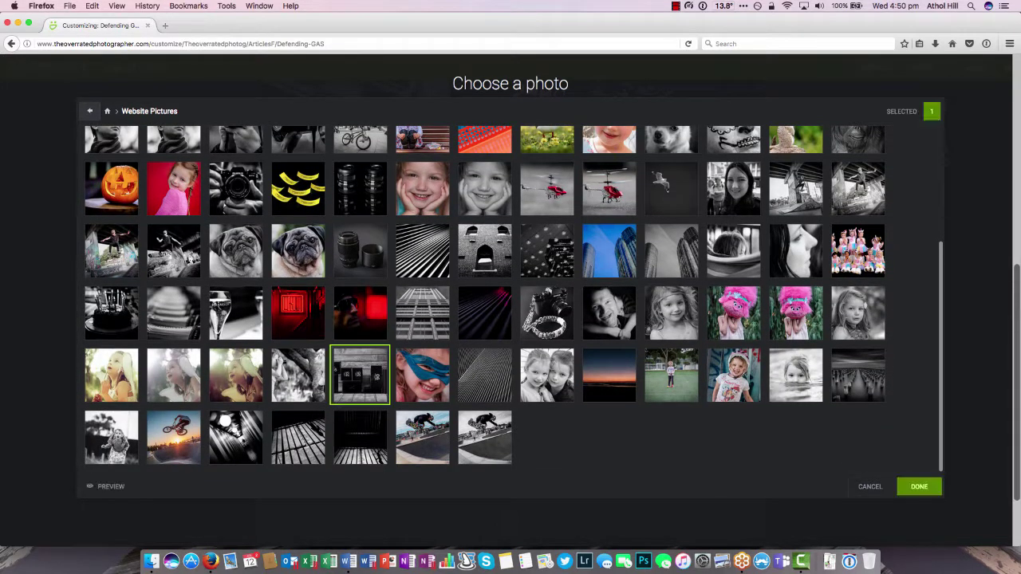
click(919, 487)
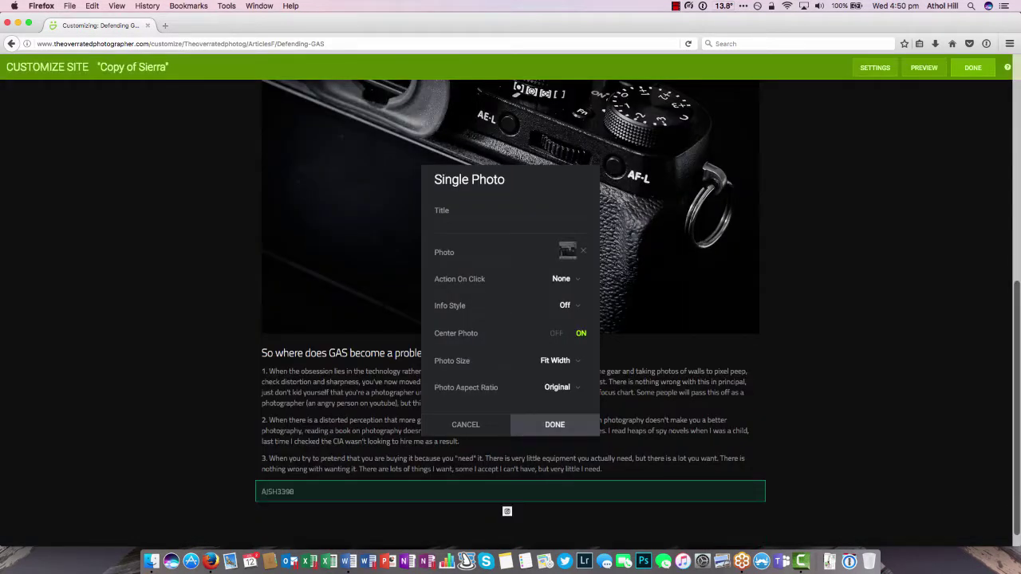
click(555, 425)
- Copy the Word paragraphs from "Accepting the above" to "disposable income" and paste them into a new Text block below the lens boxes photo
scroll(510, 319, down, 5)
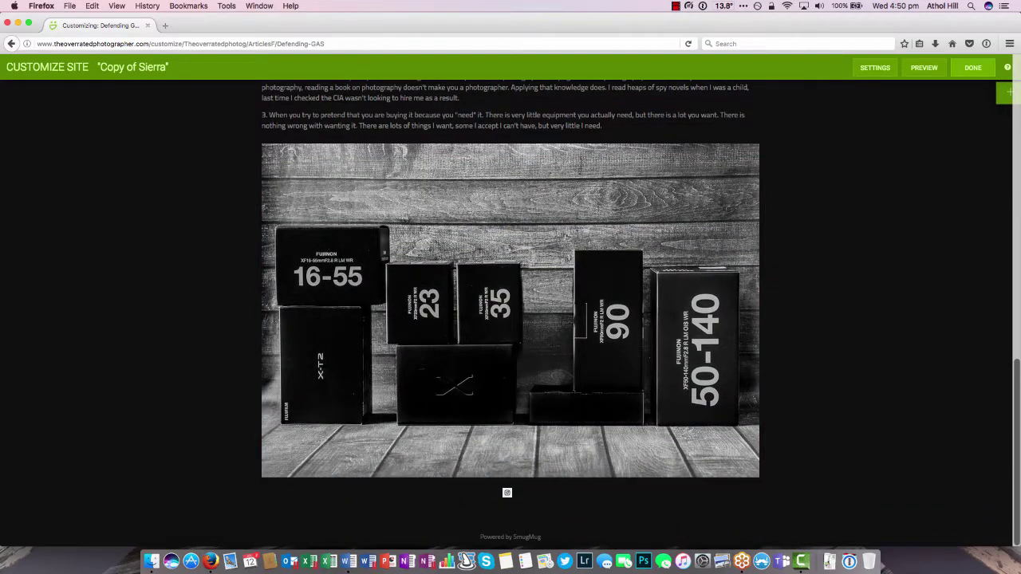
click(348, 561)
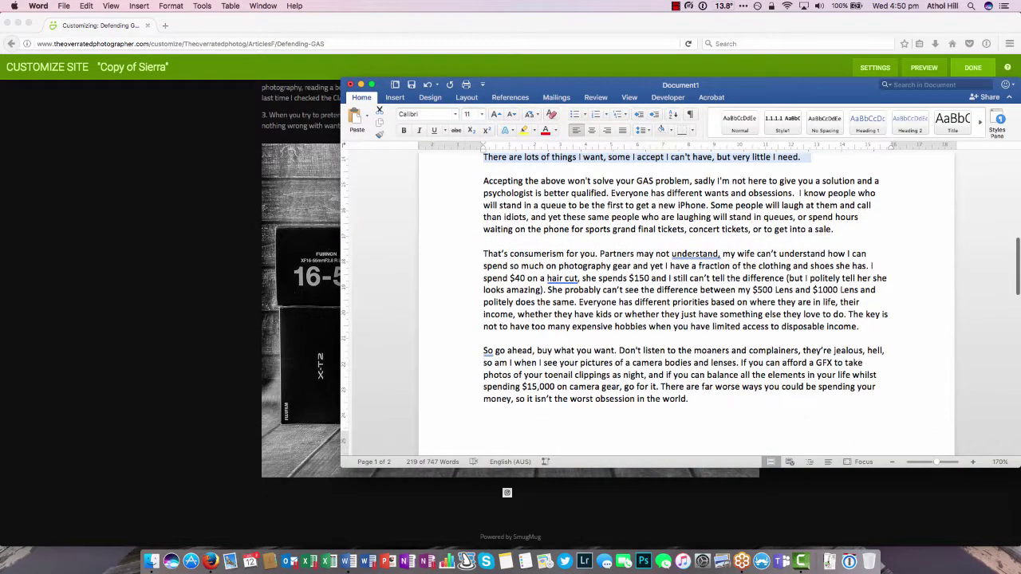
drag(484, 181, 865, 338)
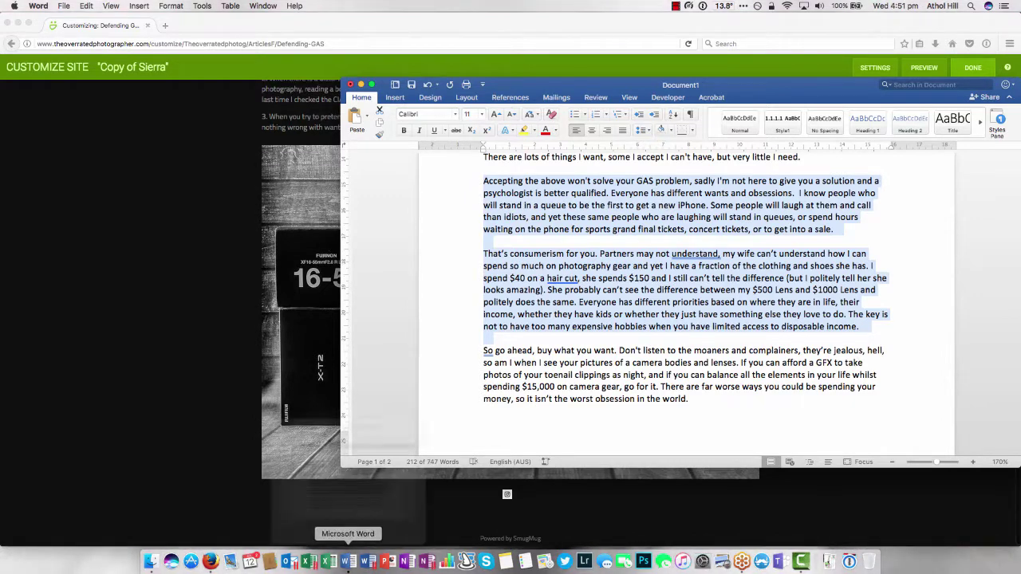
click(399, 511)
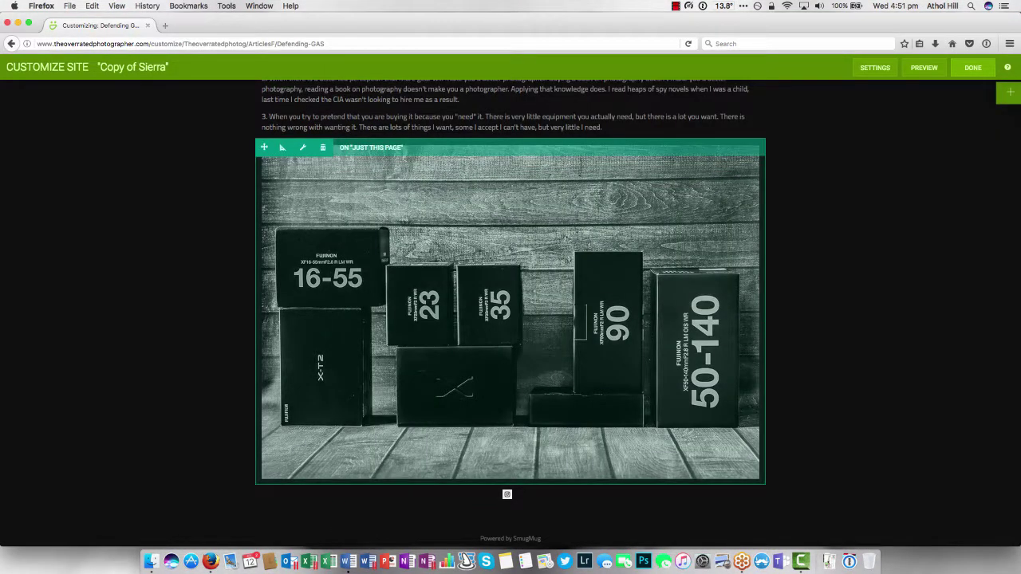
click(1010, 93)
scroll(916, 321, down, 2)
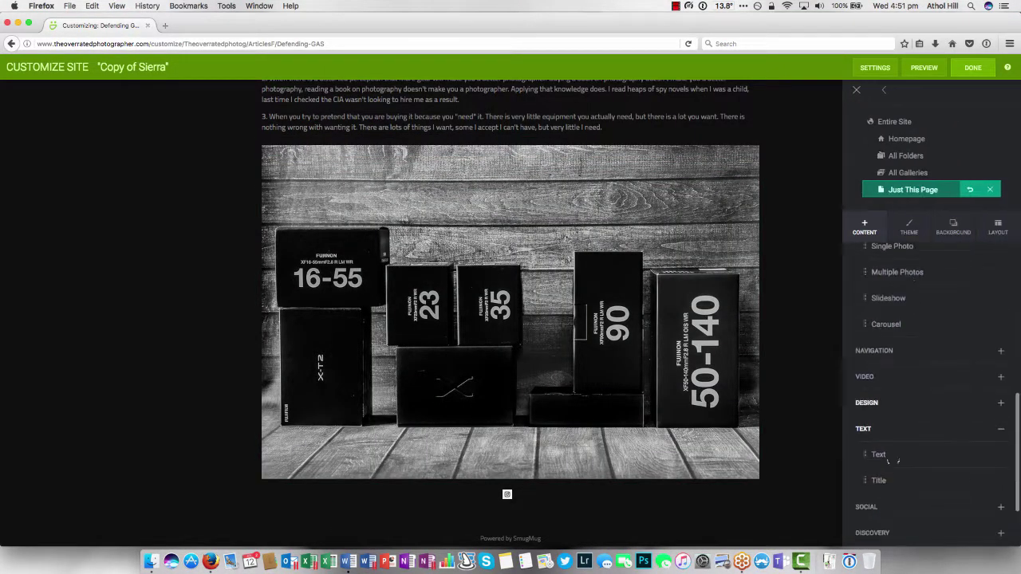
drag(878, 462, 527, 477)
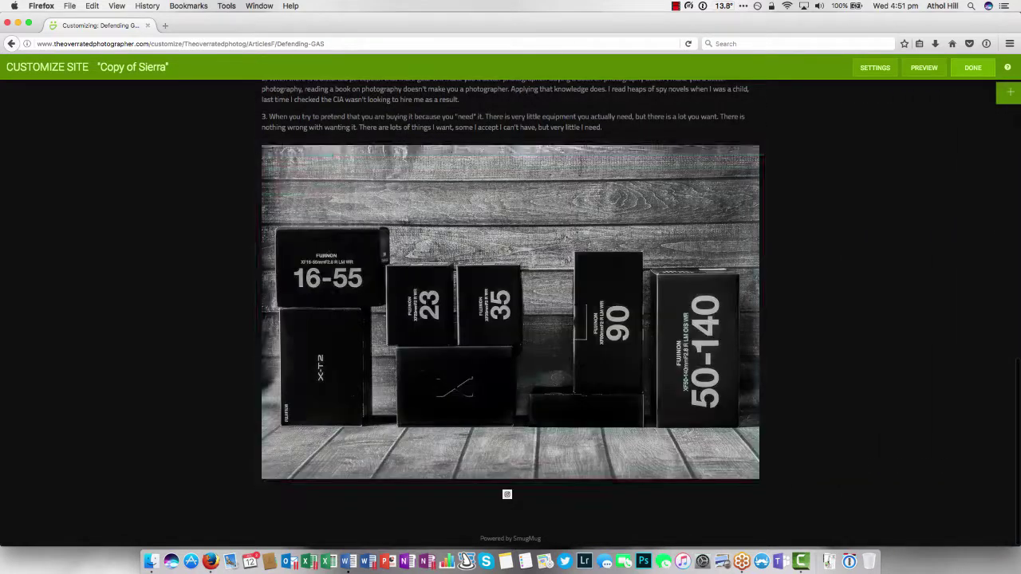
key(super+v)
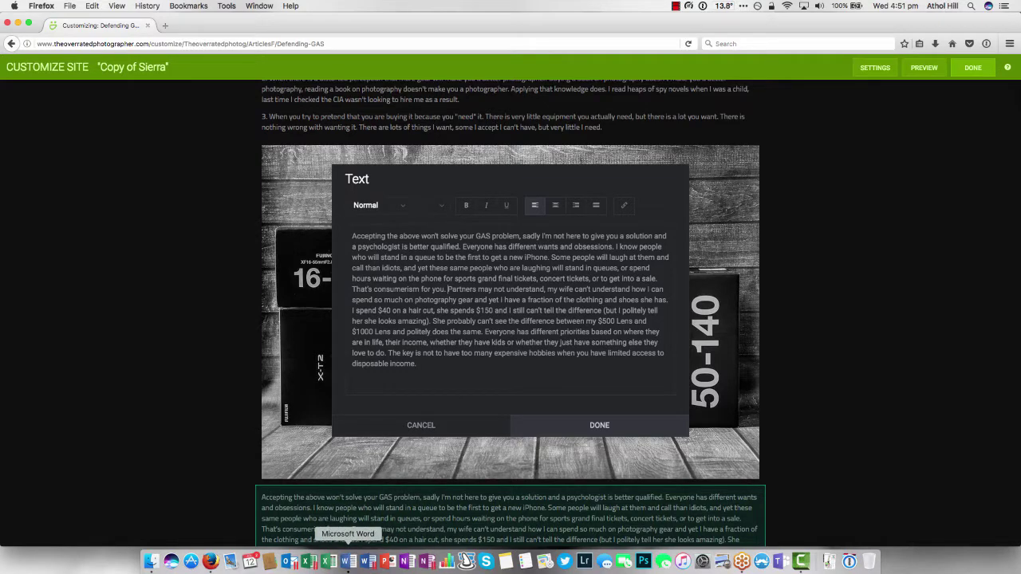
- Start a new paragraph at "That's consumerism for you", matching the Word document, and save the Text block
click(347, 562)
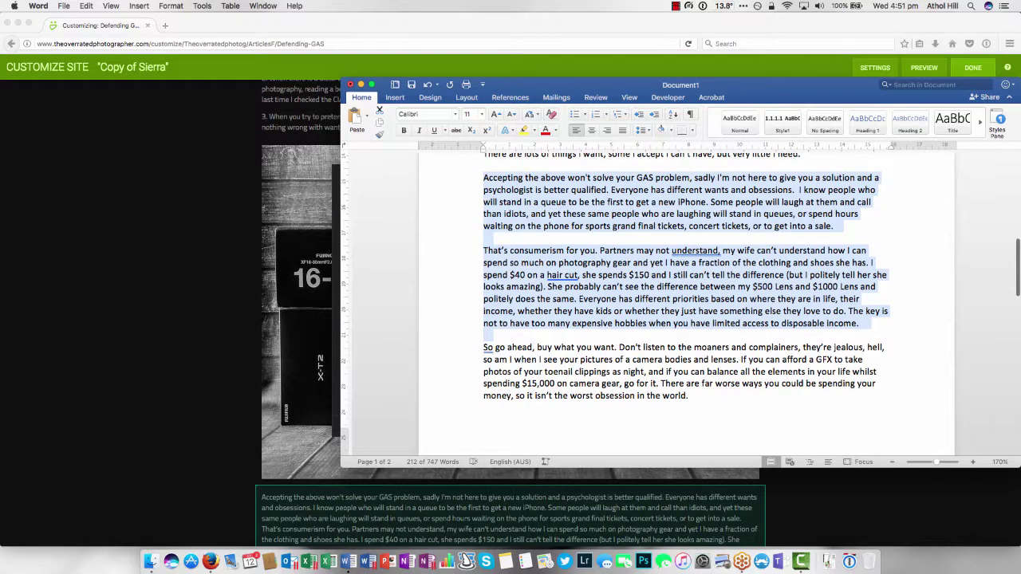
key(super+Tab)
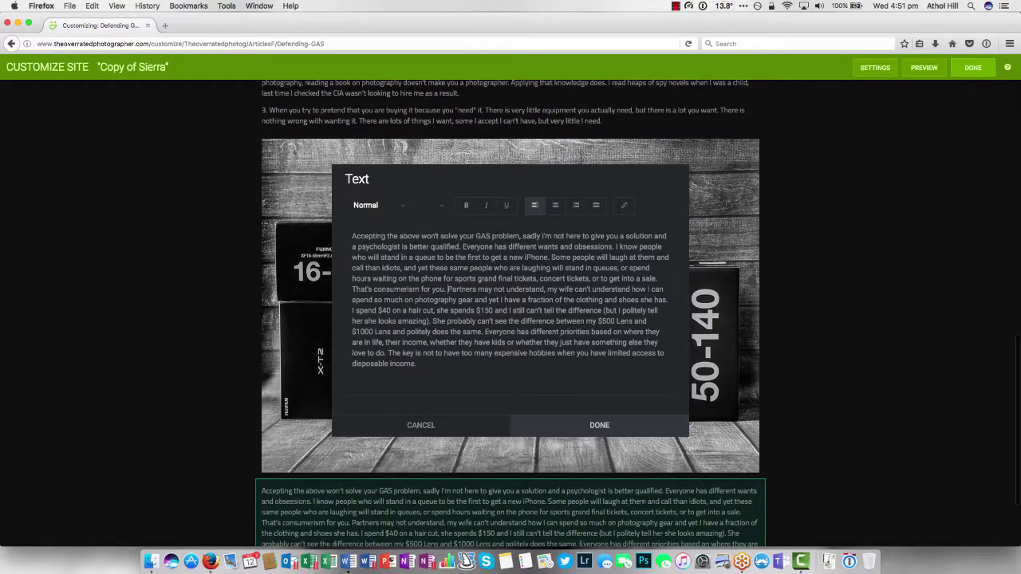
key(Return)
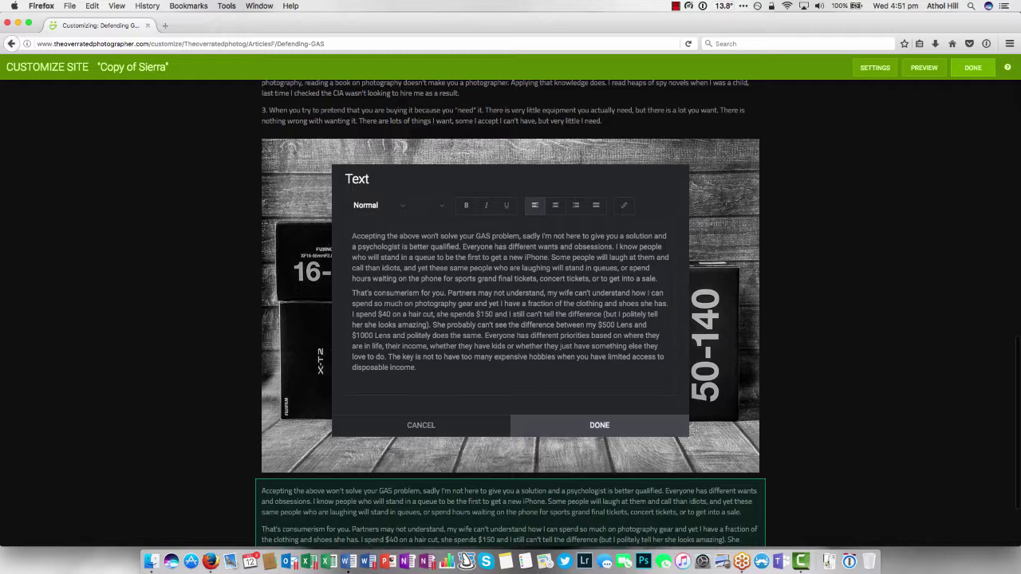
click(599, 425)
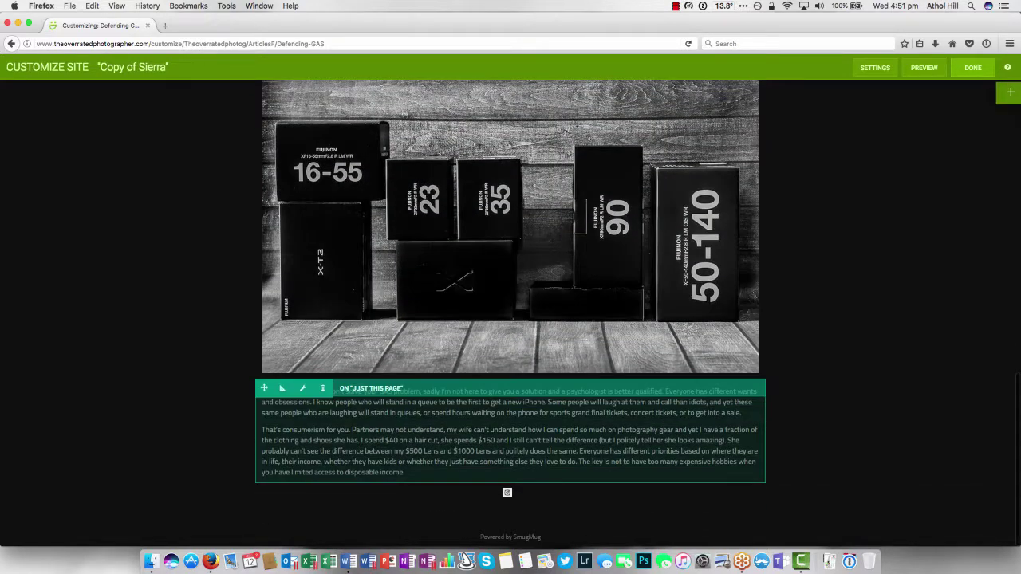
- Place a Single Photo content block below the consumerism paragraph and open its photo chooser
click(1010, 93)
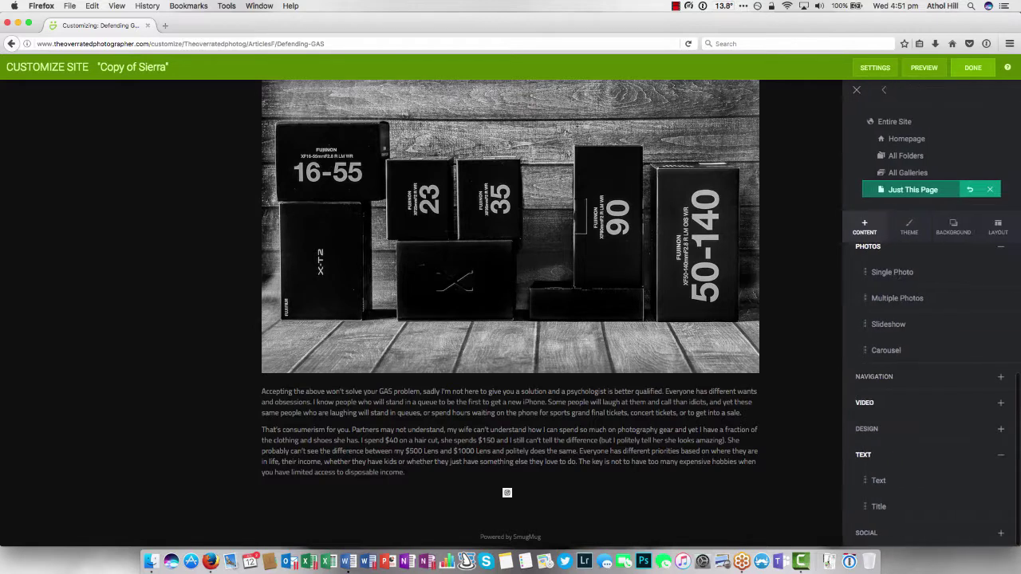
drag(892, 272, 527, 479)
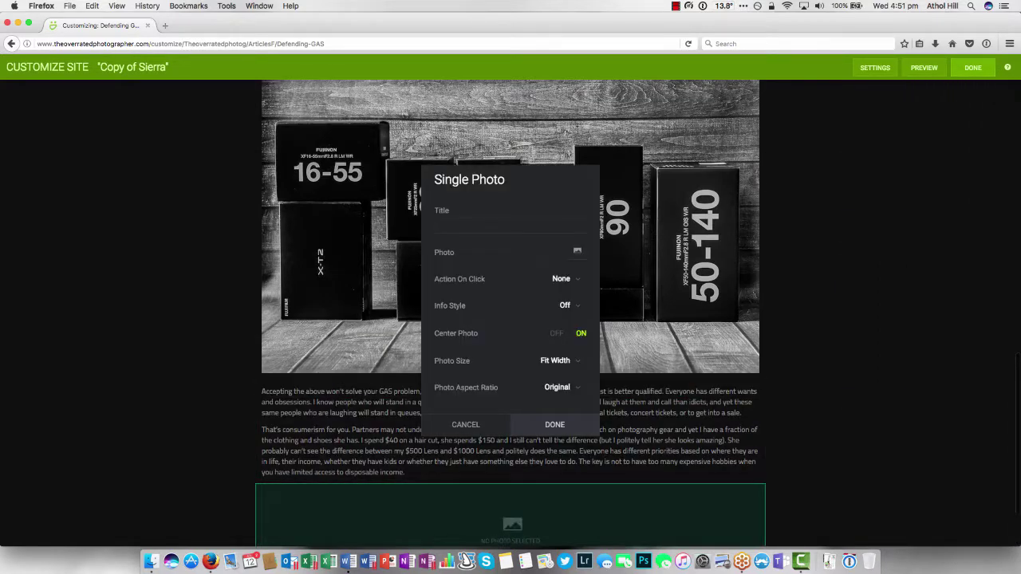
click(577, 251)
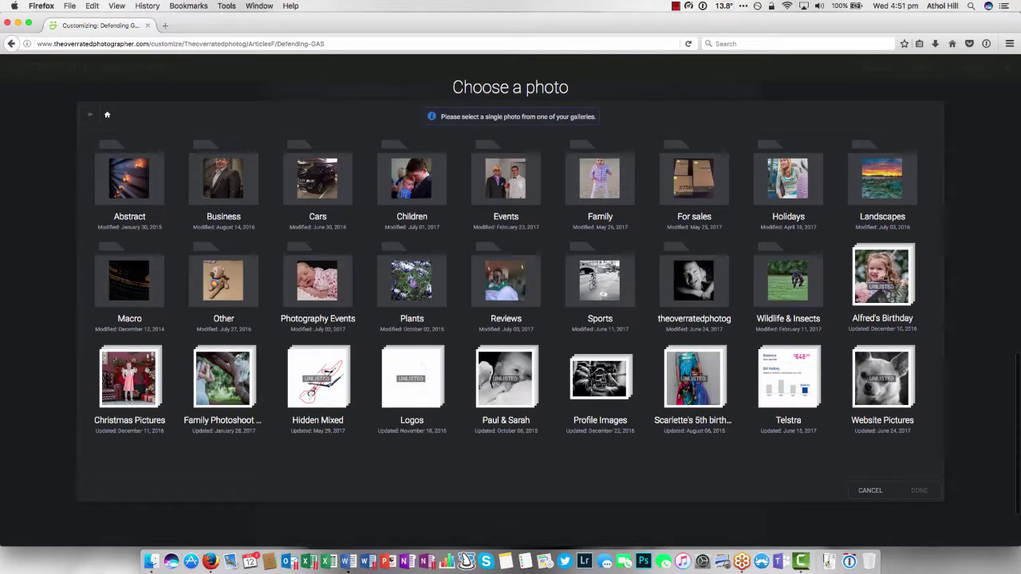
- Set the block's photo to the shot of two Fujinon lenses from the Fuji 23 f2 Review gallery, and save the block
click(506, 283)
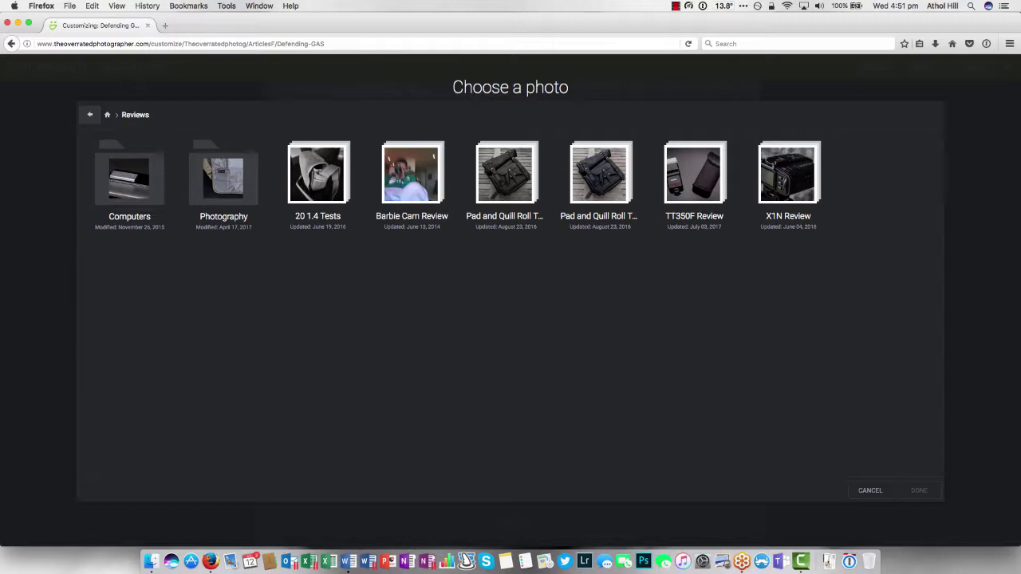
click(224, 179)
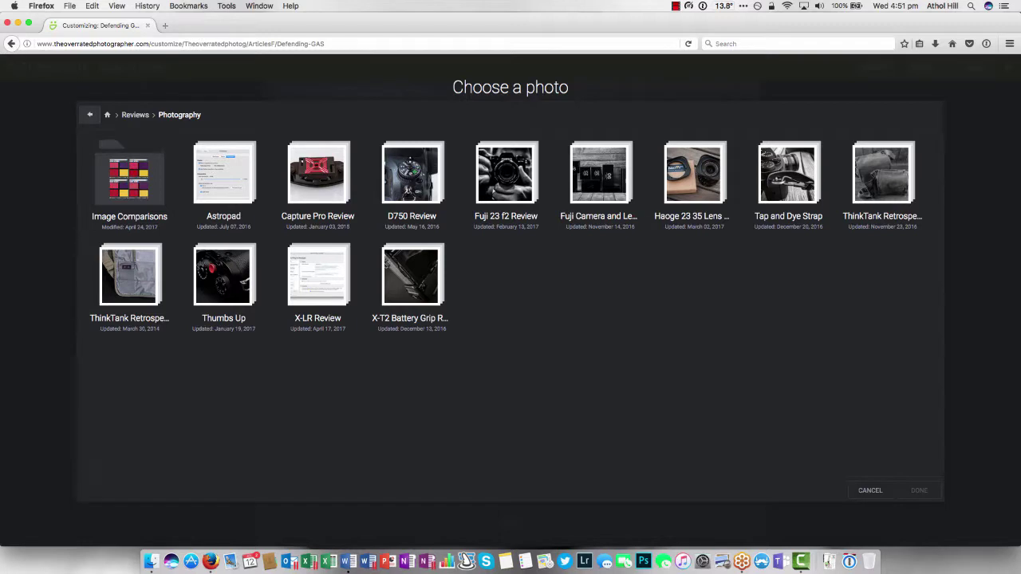
click(694, 180)
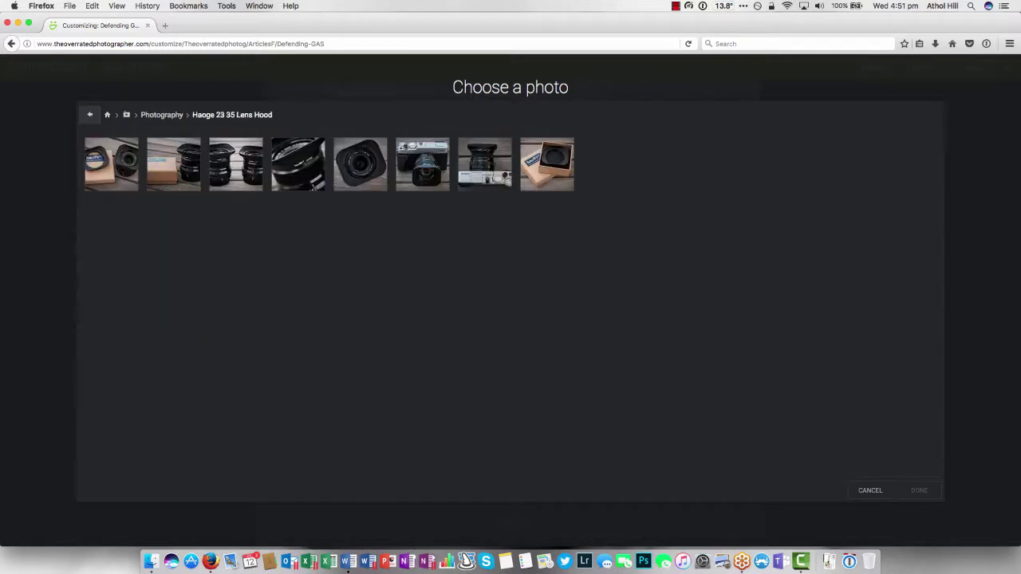
click(162, 115)
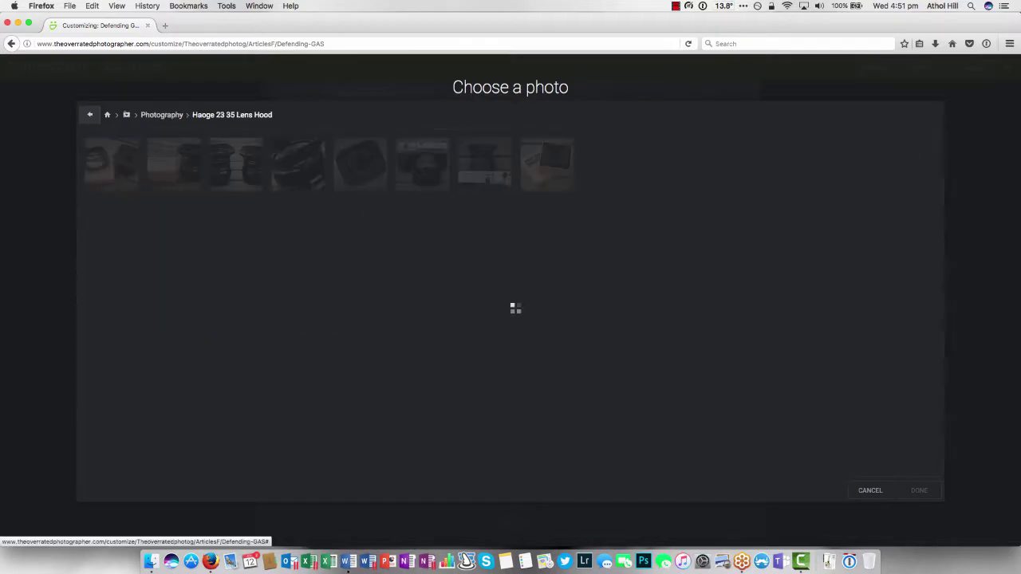
click(134, 115)
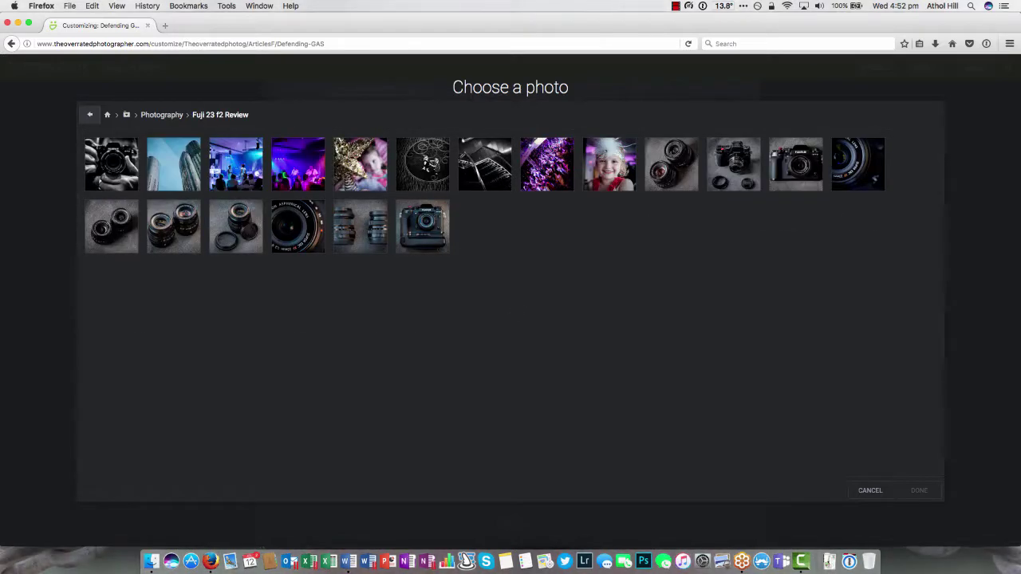
click(173, 227)
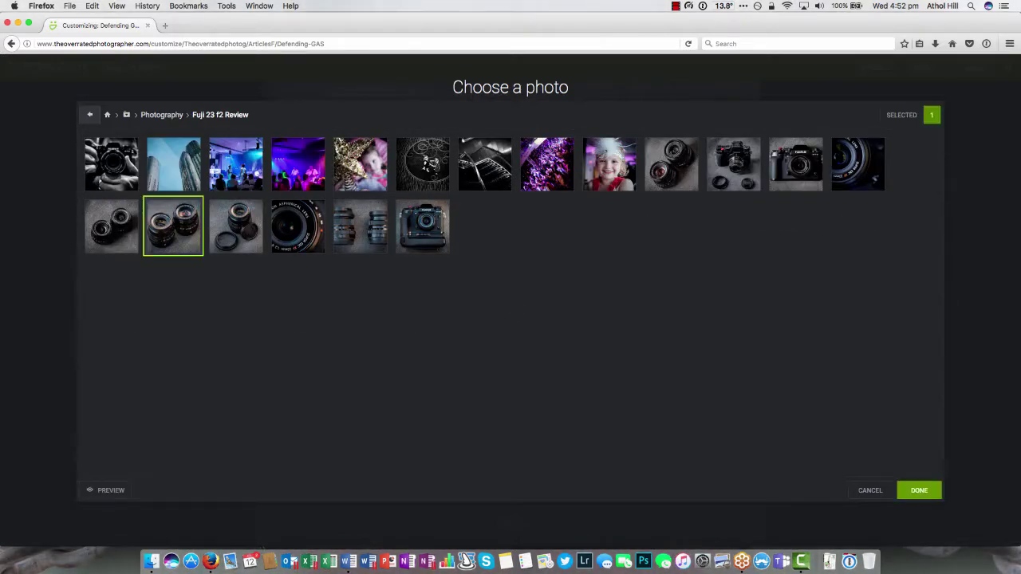
click(920, 490)
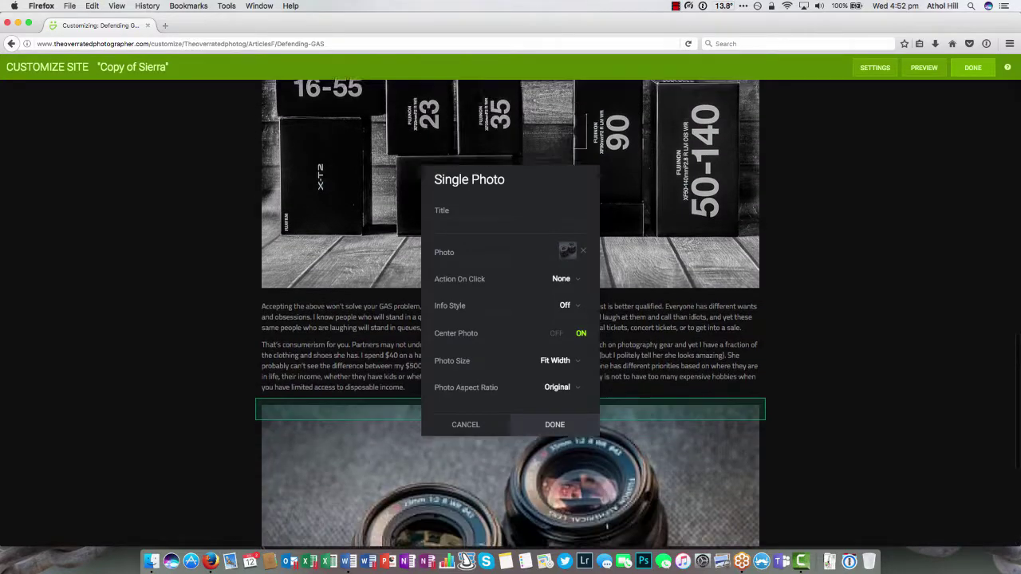
click(555, 424)
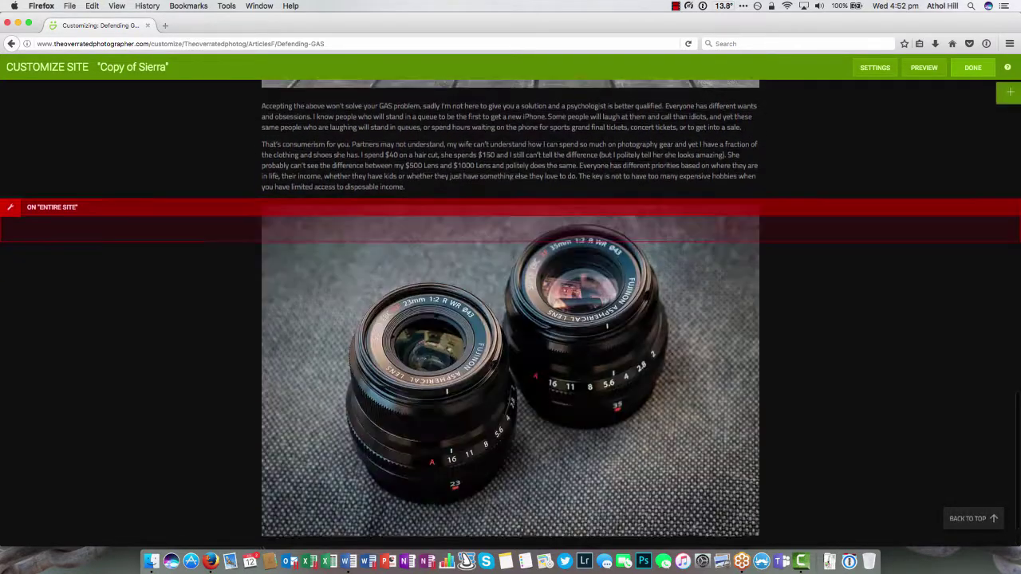
- Add a Text block below the two-lens photo and enter "Conclusion" in a heading style
scroll(555, 424, down, 2)
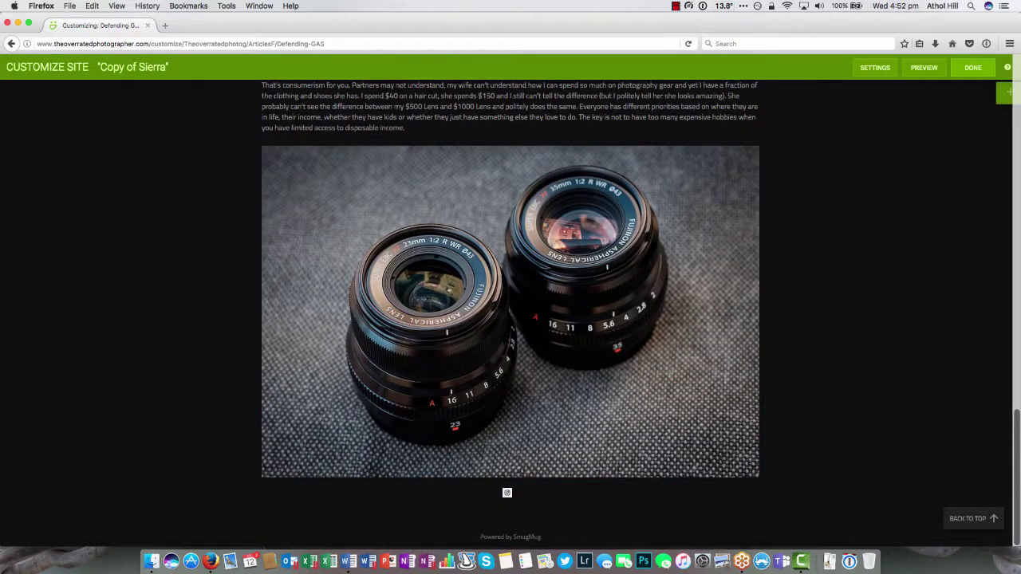
click(1004, 92)
scroll(949, 335, down, 3)
drag(925, 376, 494, 478)
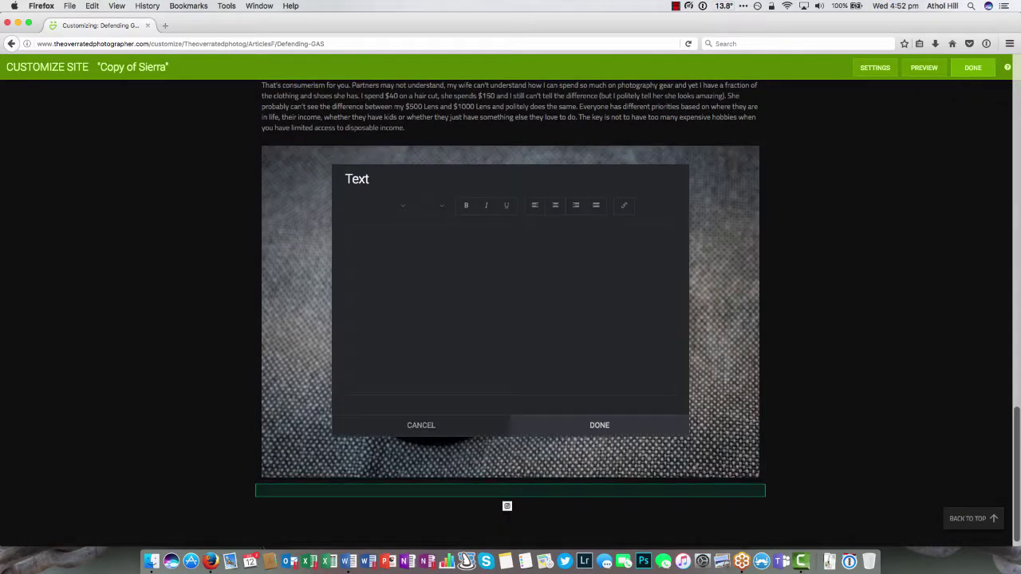
text(Conclusion)
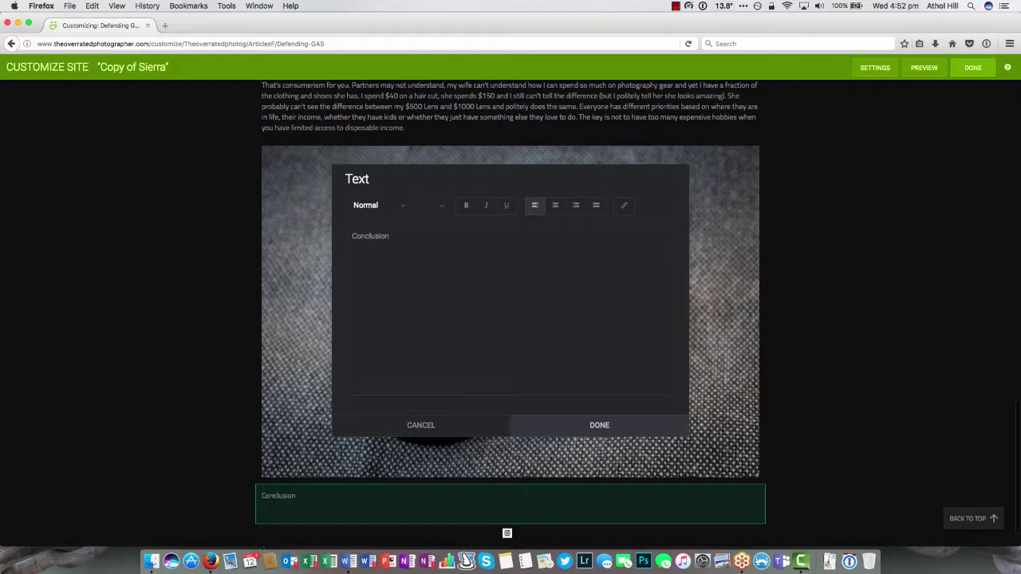
key(shift+Up)
click(379, 206)
click(386, 253)
click(386, 255)
- Copy the "So go ahead, buy what you want" paragraph from Word, paste it under the Conclusion heading, and save the Text block
click(348, 562)
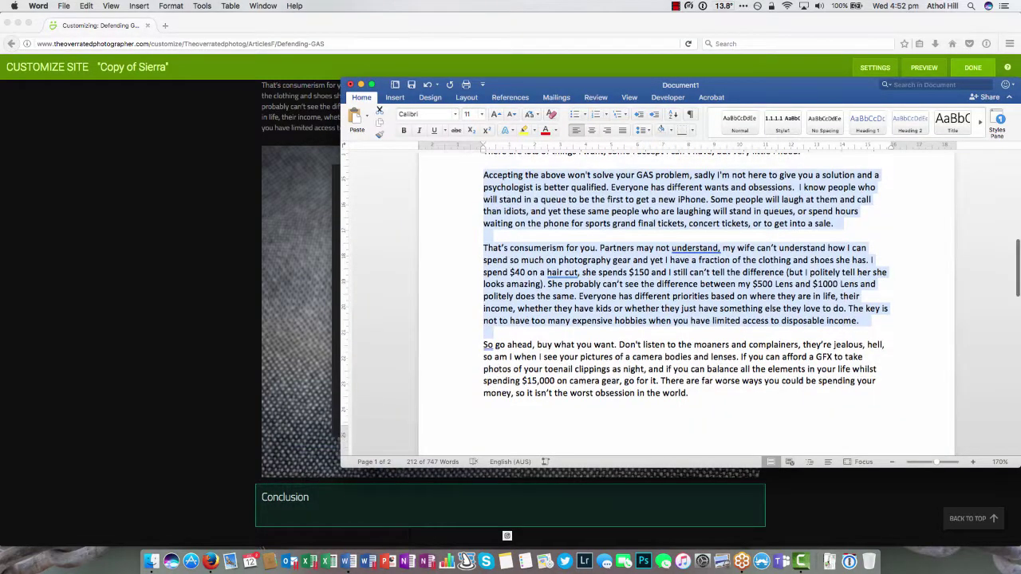
drag(483, 345, 488, 416)
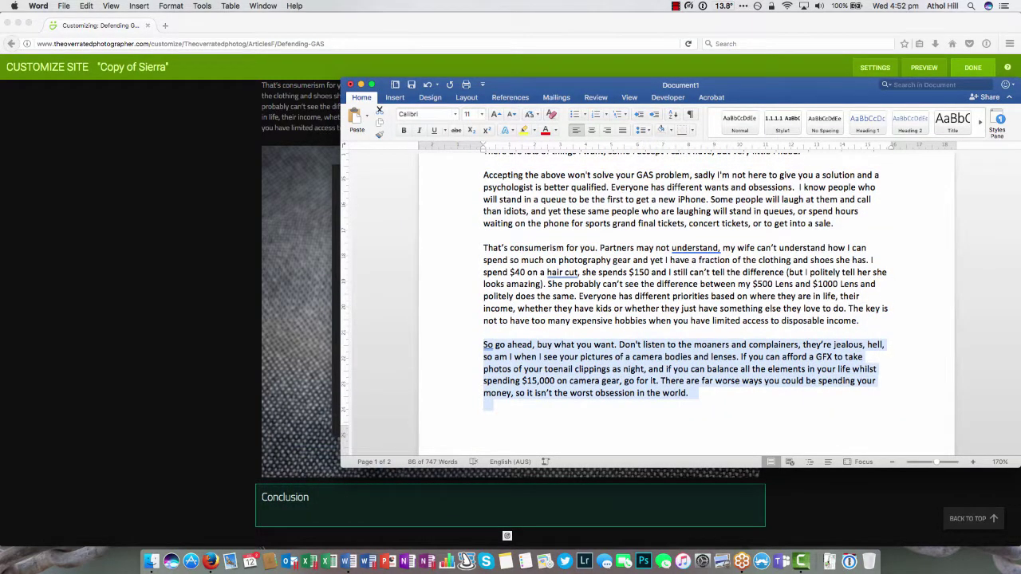
key(super+c)
click(317, 416)
key(super+v)
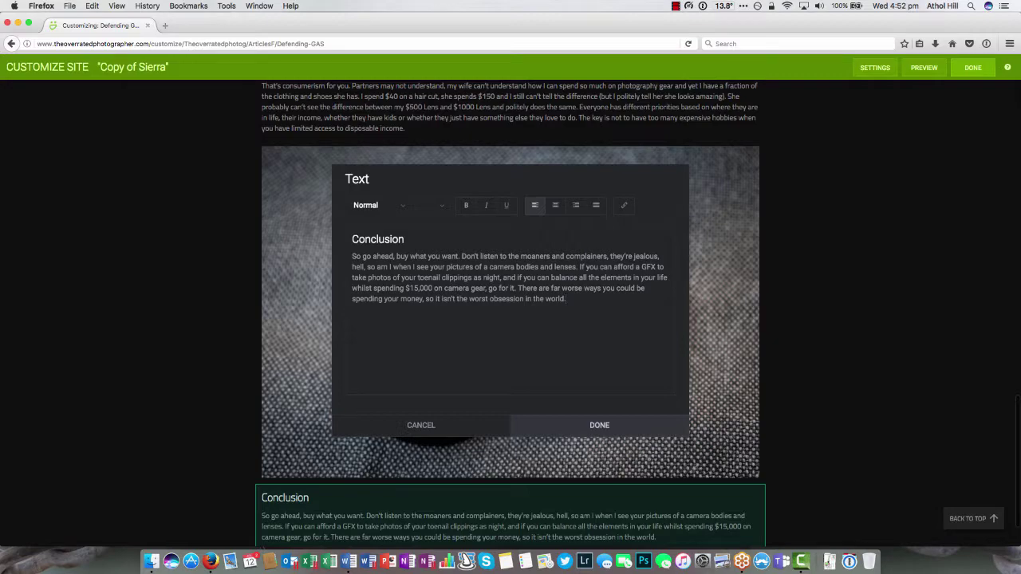
click(514, 424)
- Check the finished article from start to end and publish the page changes immediately
scroll(514, 399, down, 2)
scroll(515, 383, up, 20)
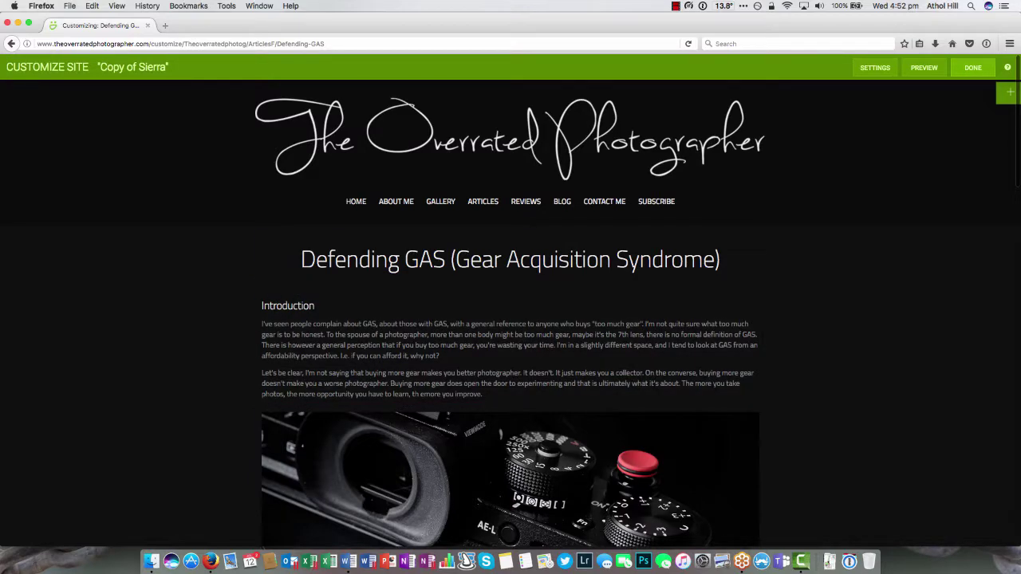
scroll(510, 240, down, 5)
scroll(510, 319, down, 6)
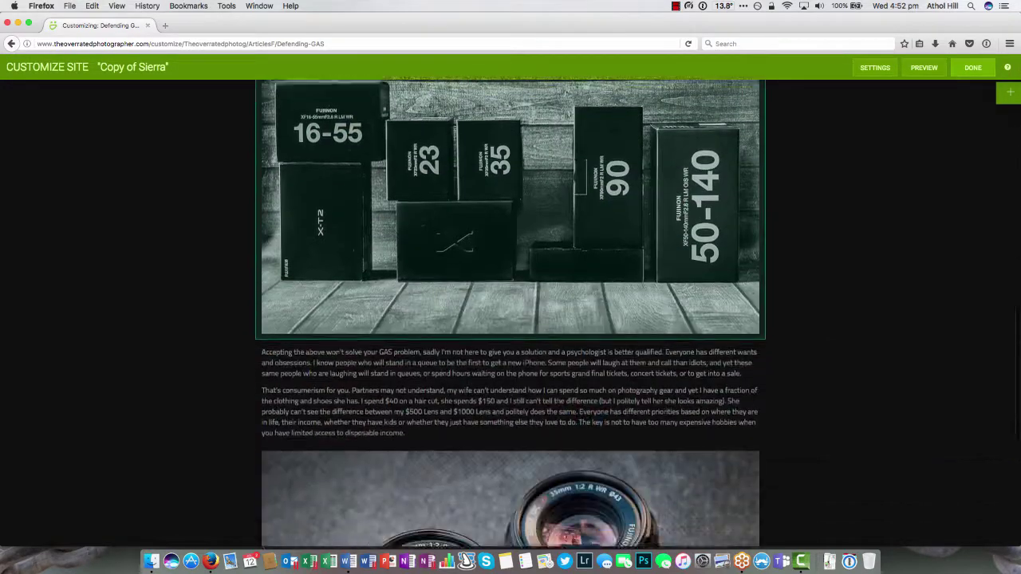
scroll(511, 319, down, 4)
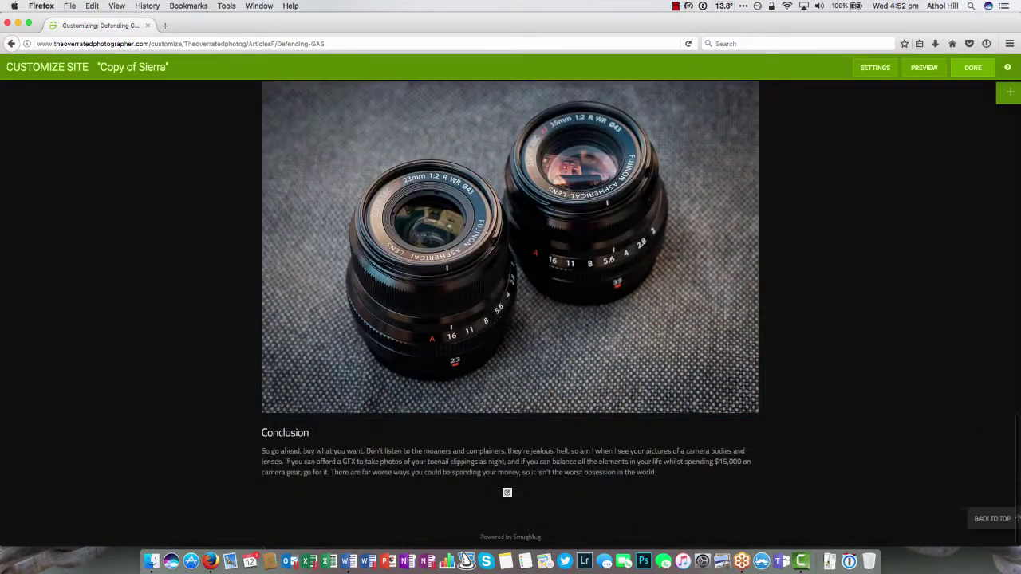
click(973, 68)
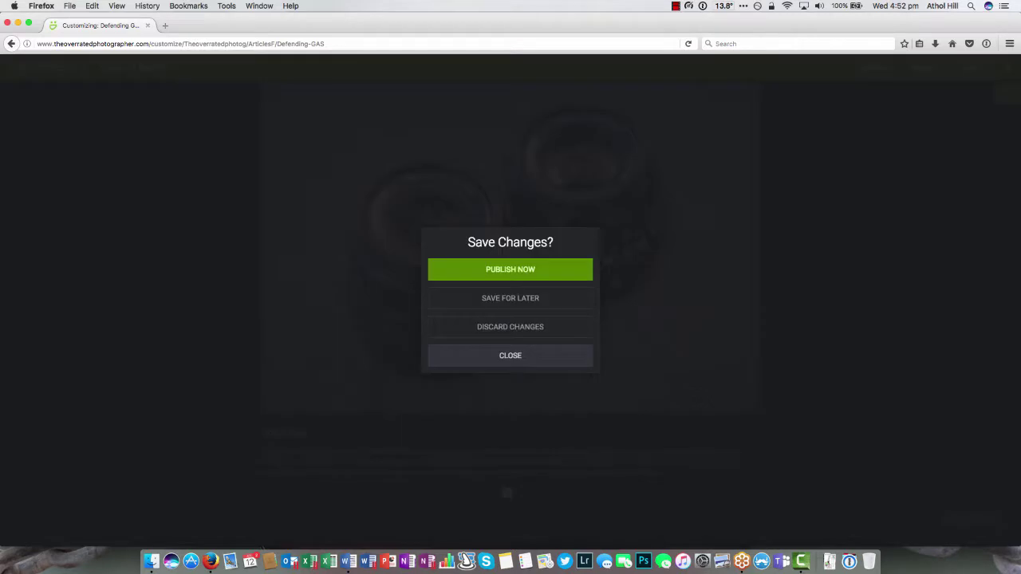
click(511, 269)
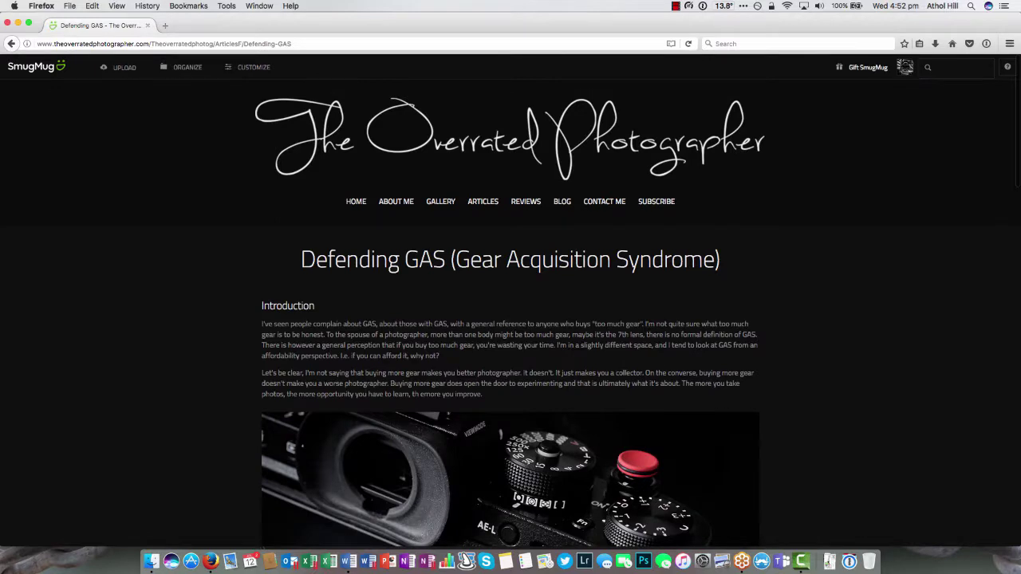
- Open the site's Articles page in a new browser tab and start customizing it
click(165, 44)
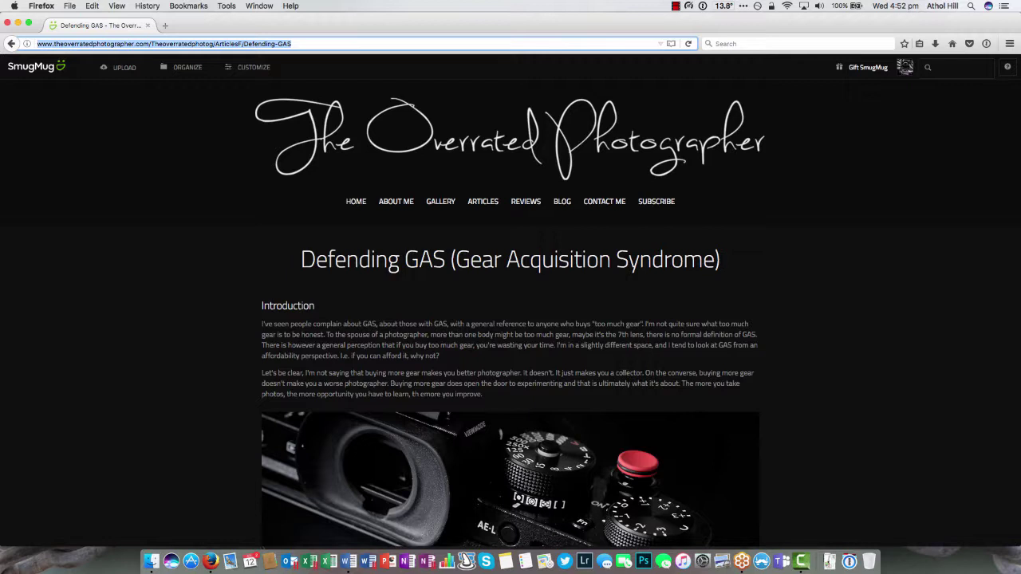
right_click(487, 201)
click(515, 205)
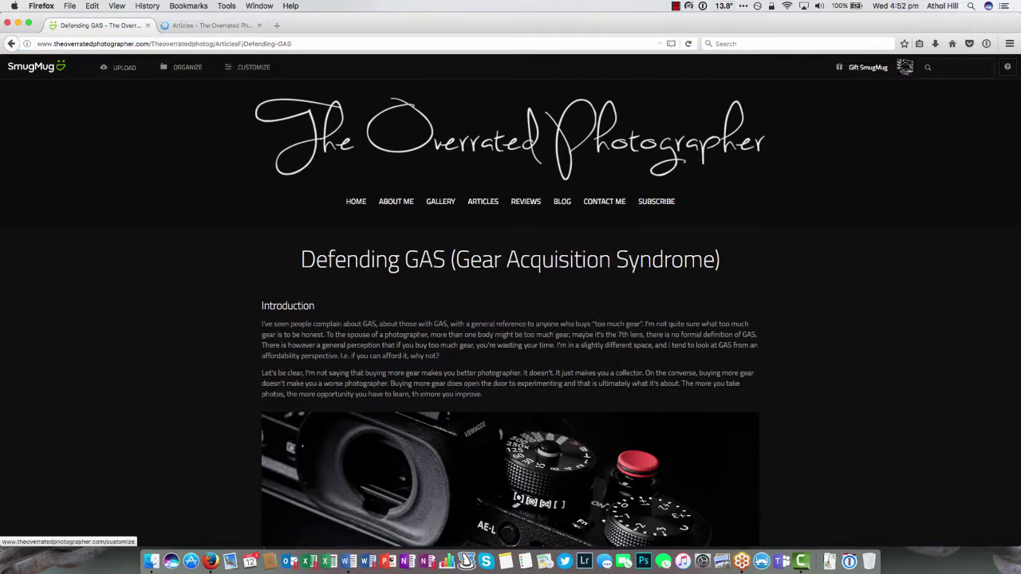
key(ctrl+Tab)
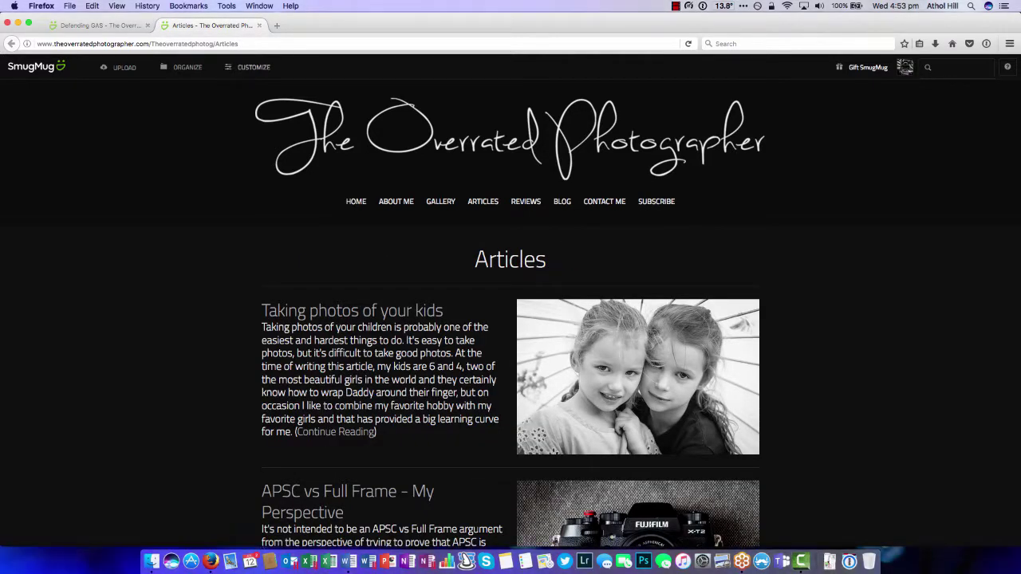
click(253, 67)
click(249, 68)
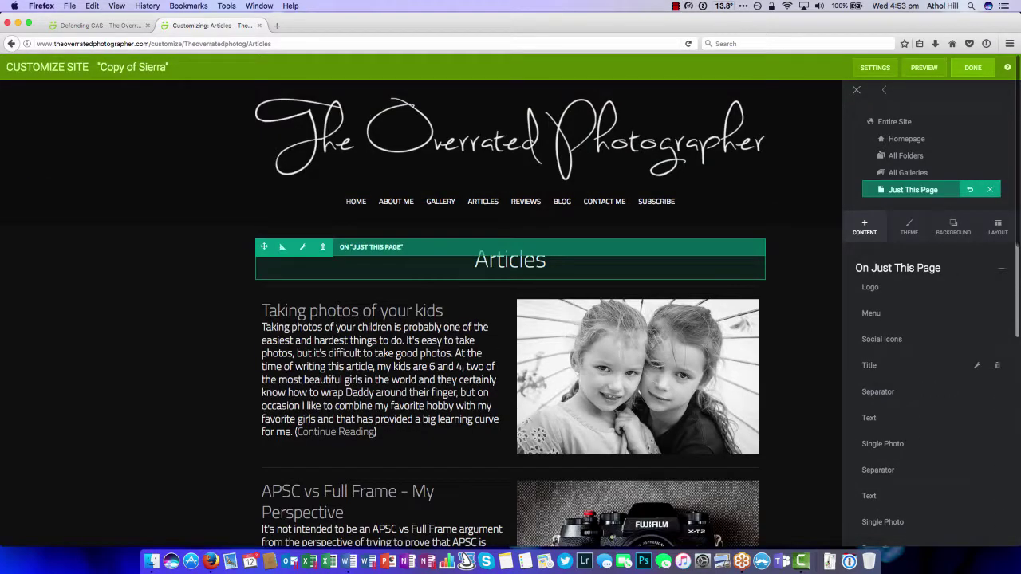
- Place a Text content block directly below the Articles title, above the first article's separator
scroll(884, 339, down, 8)
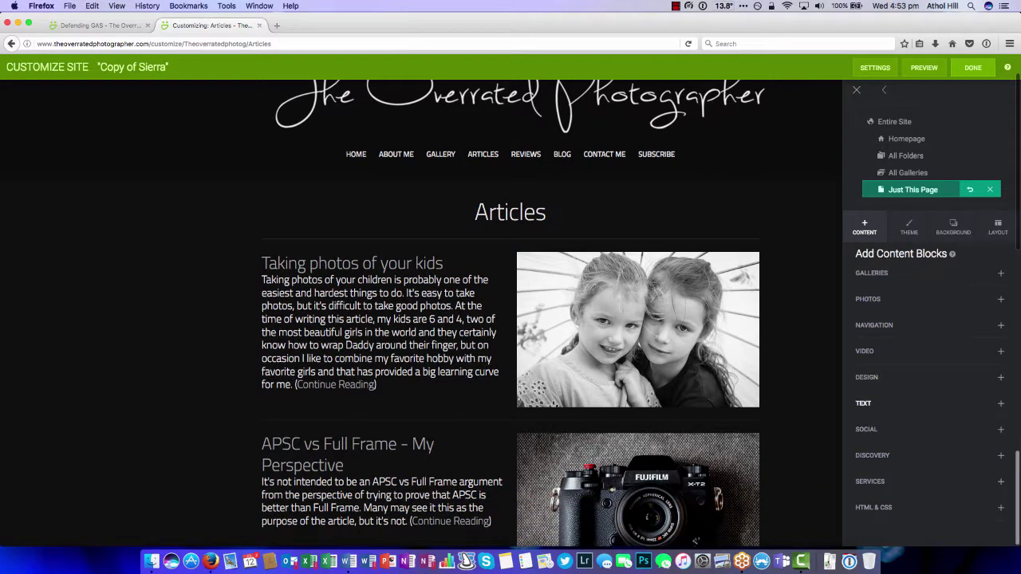
click(870, 403)
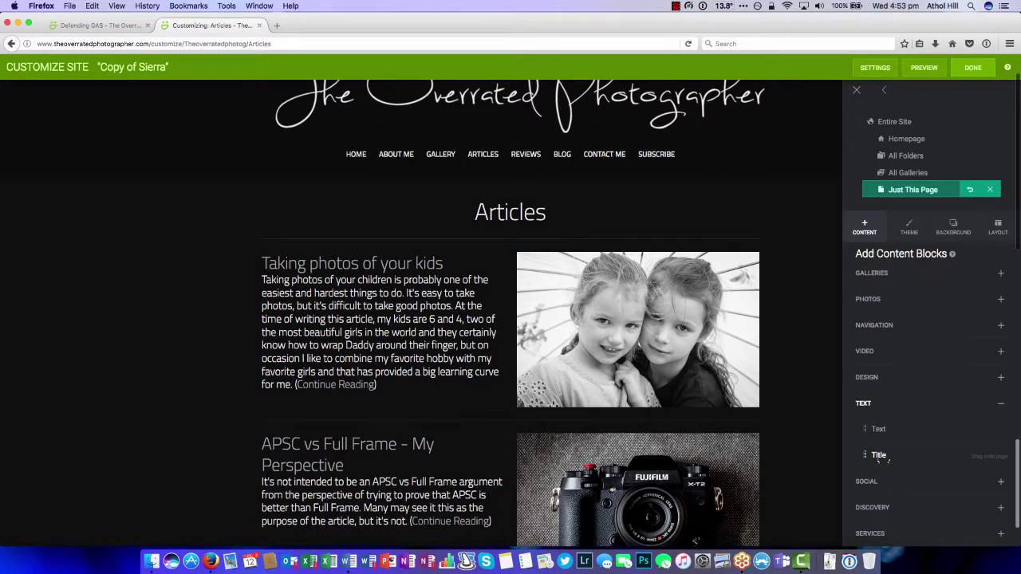
drag(884, 459, 696, 542)
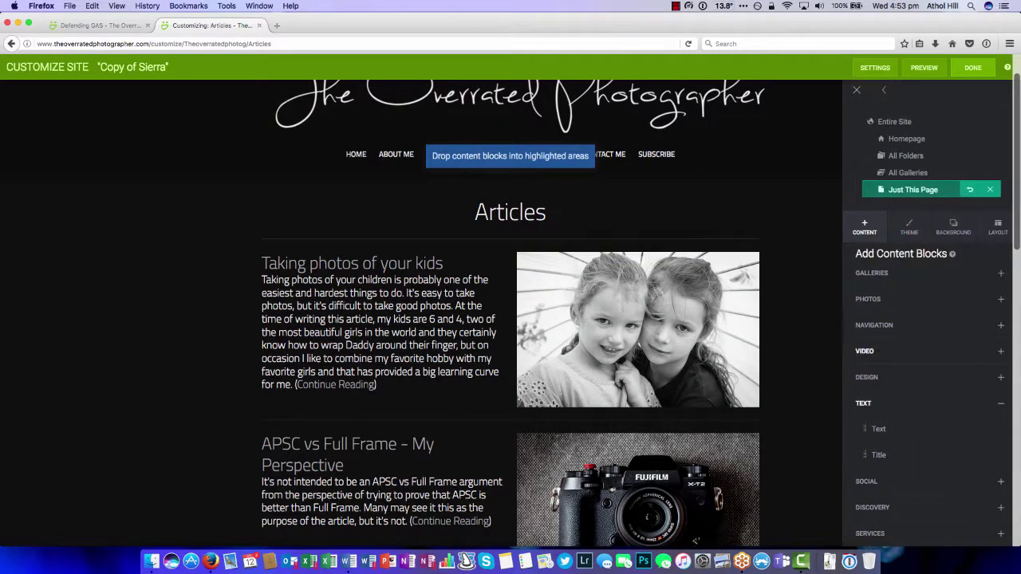
drag(866, 364, 514, 291)
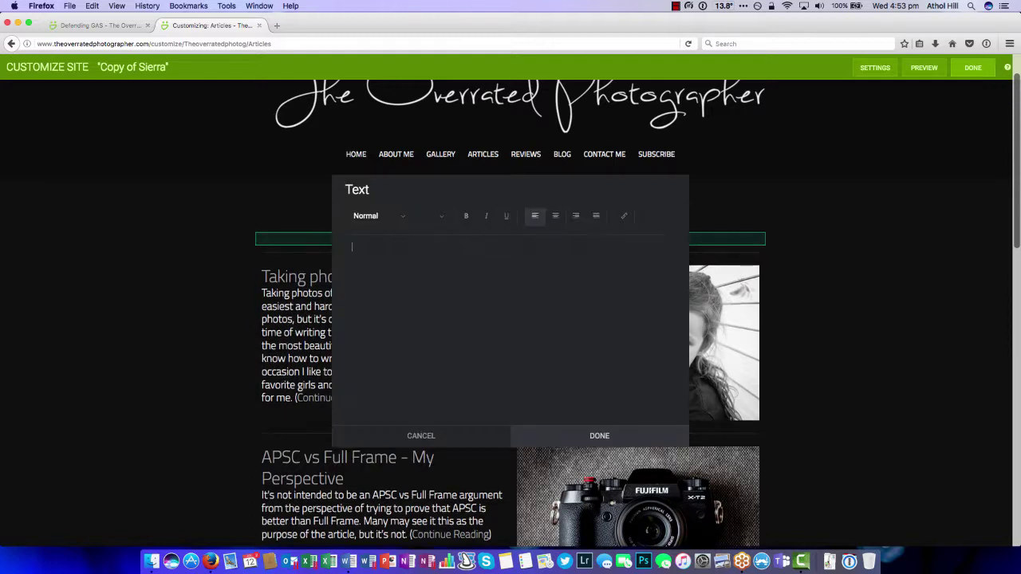
- Enter "Defending GAS" as a Heading - 1 line in the Text block, and set the line below it to Heading - 3
click(379, 217)
click(386, 236)
text(Defe)
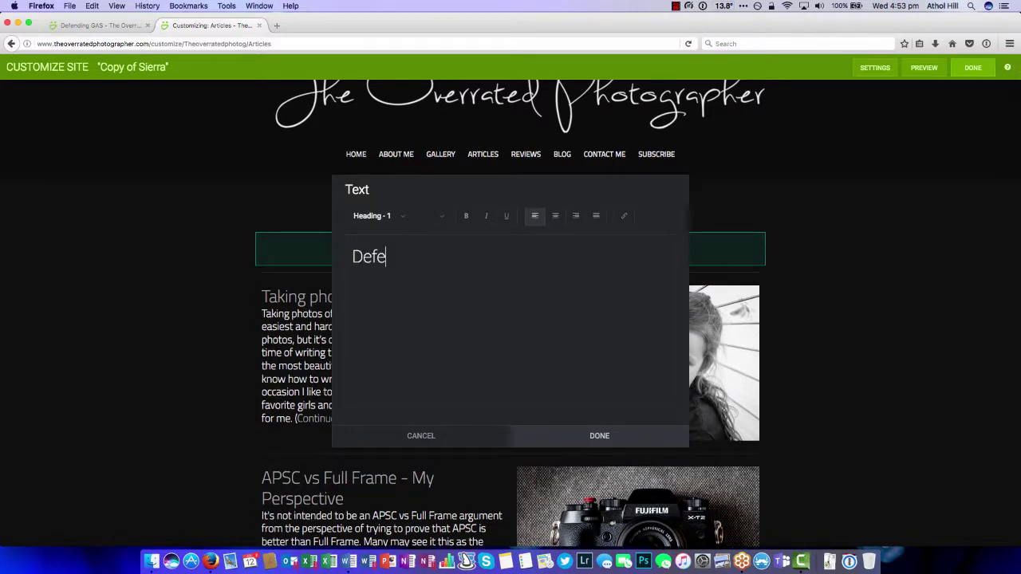
text(nding GAS)
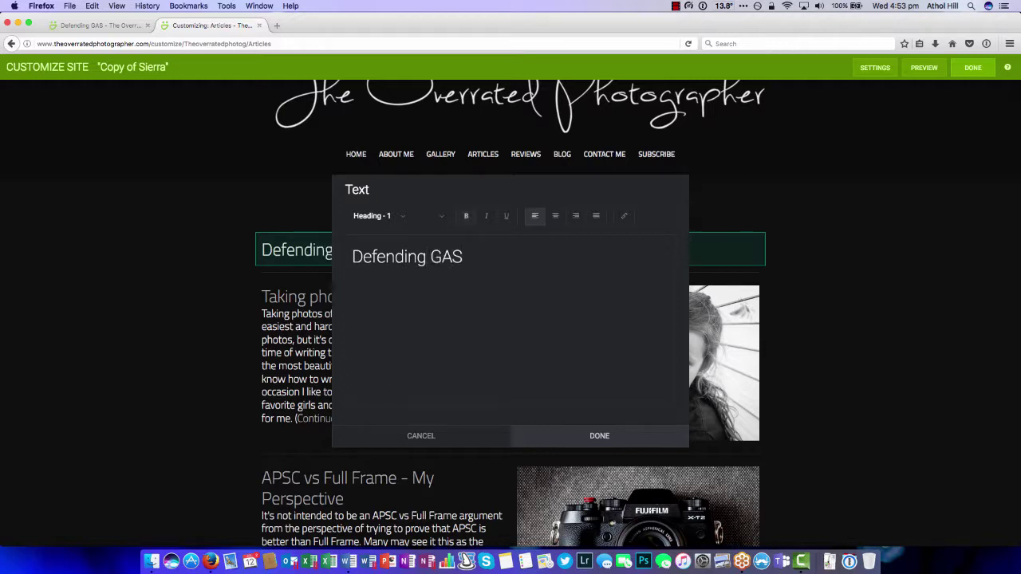
click(377, 216)
click(390, 287)
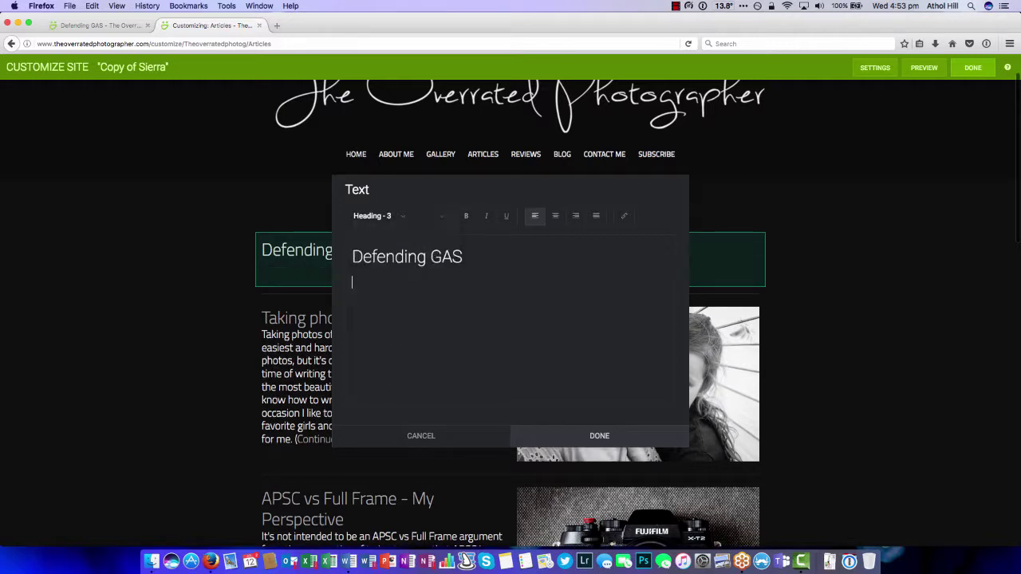
- Copy the first Introduction paragraph from the published article, paste it below the Defending GAS heading, and format it as Heading - 3
click(101, 26)
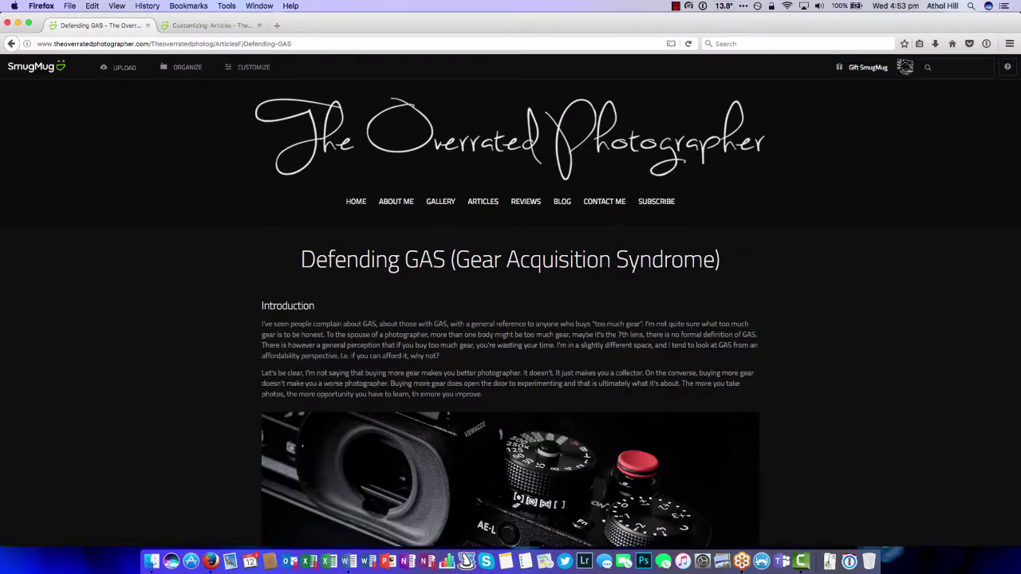
triple_click(479, 340)
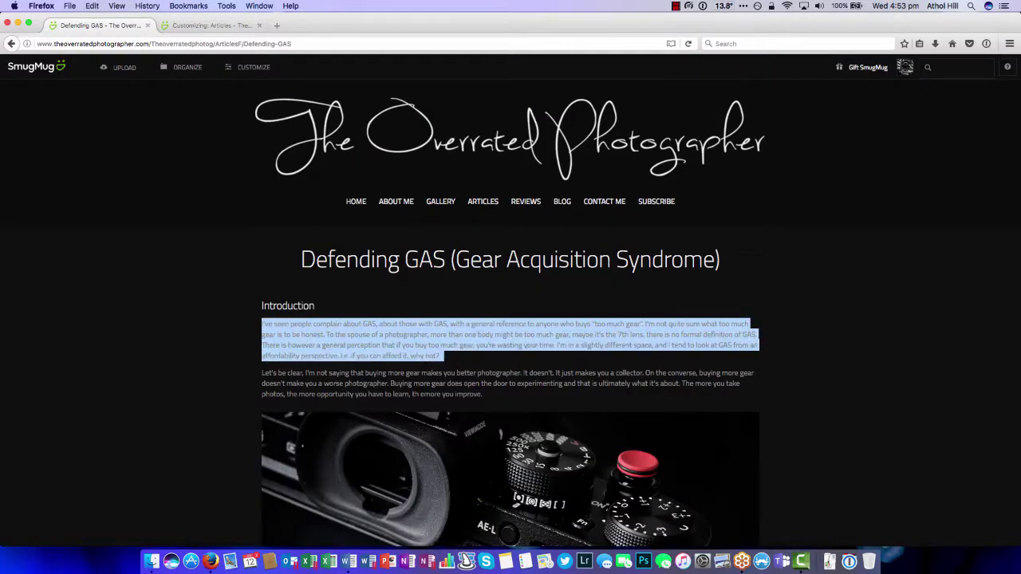
click(212, 26)
key(super+v)
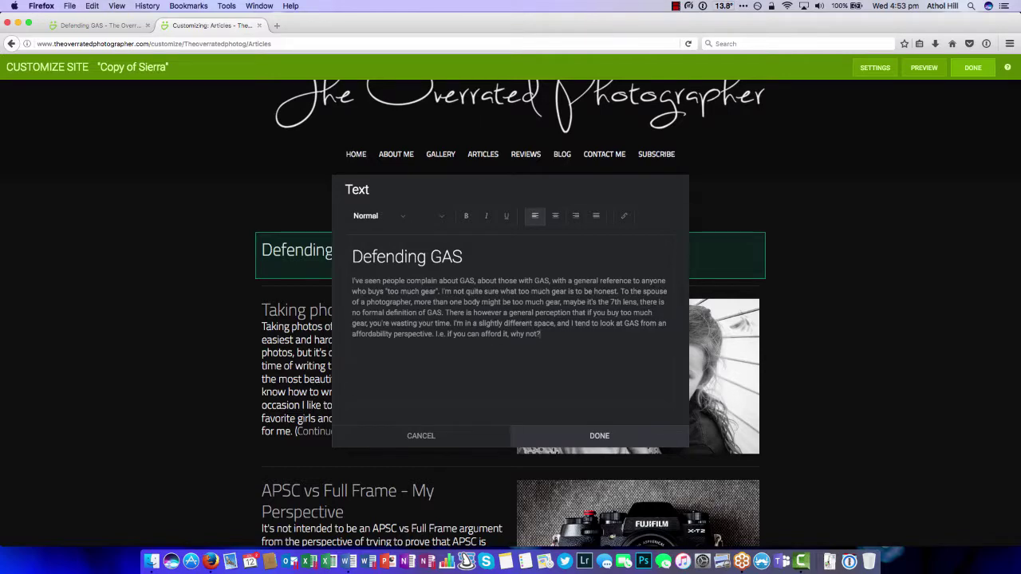
triple_click(432, 323)
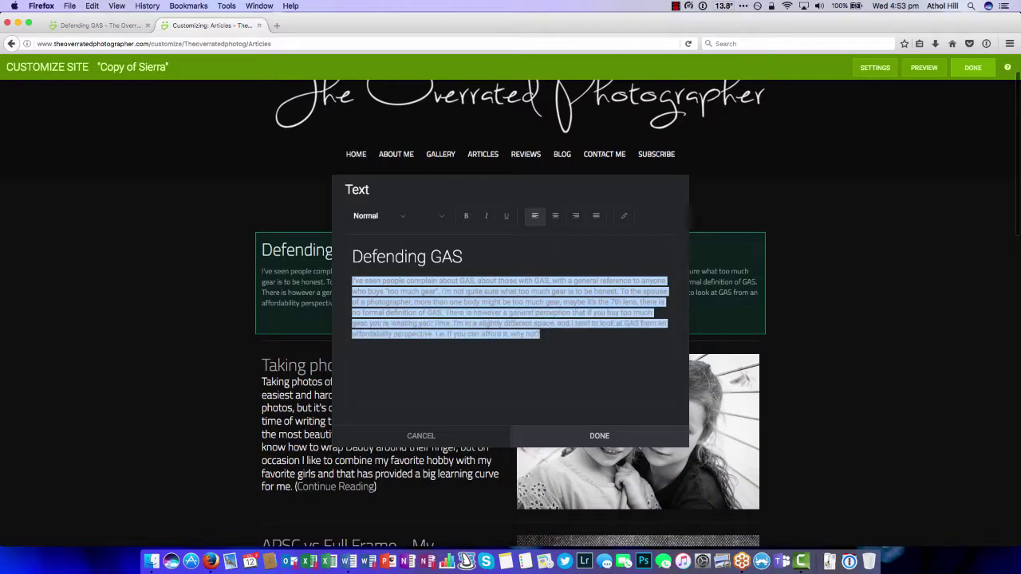
click(380, 216)
click(389, 287)
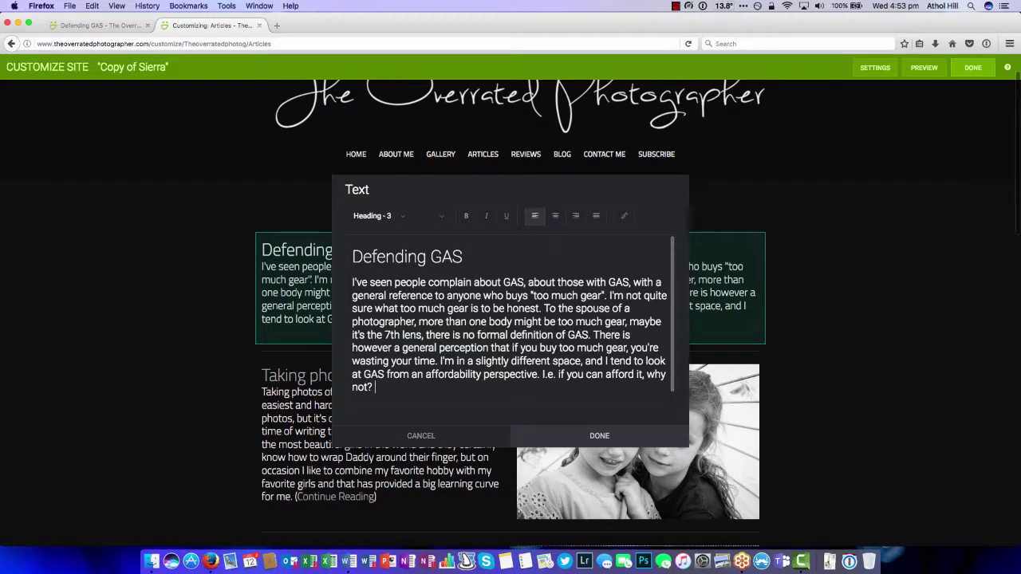
- Append "(Continue Reading)" to the teaser paragraph and link the words Continue Reading to the published Defending-GAS page URL
text((co)
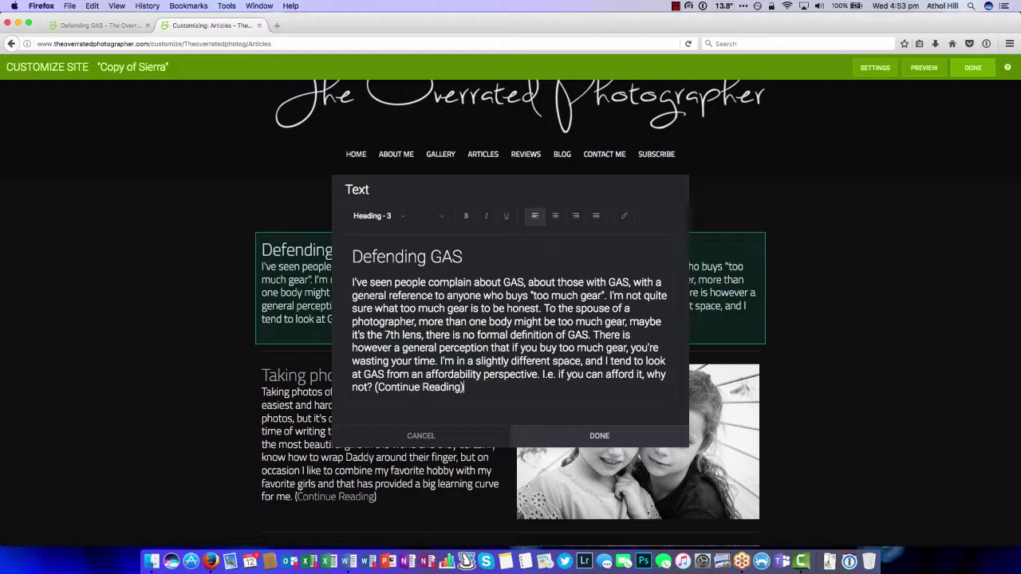
drag(378, 387, 461, 387)
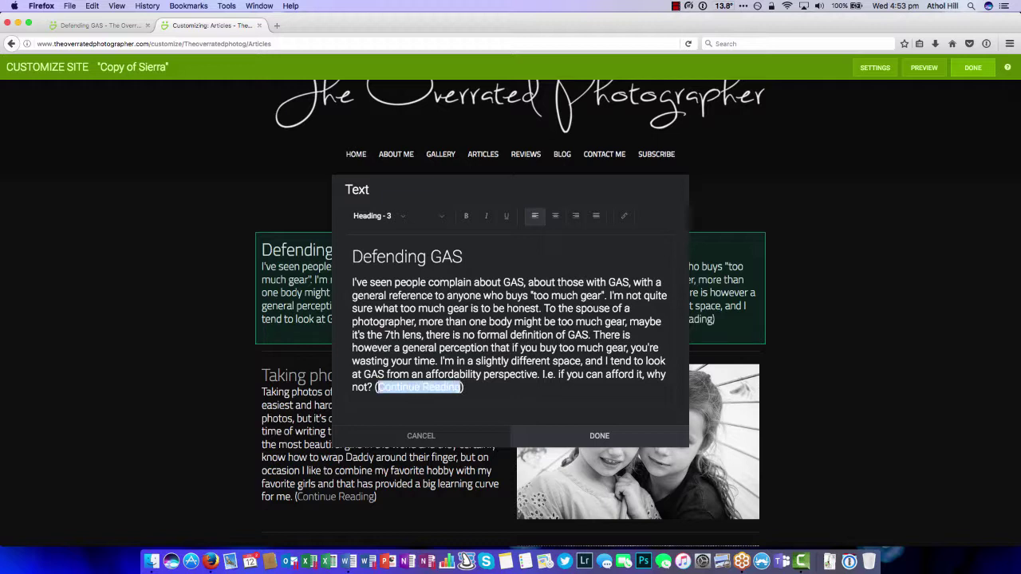
click(100, 25)
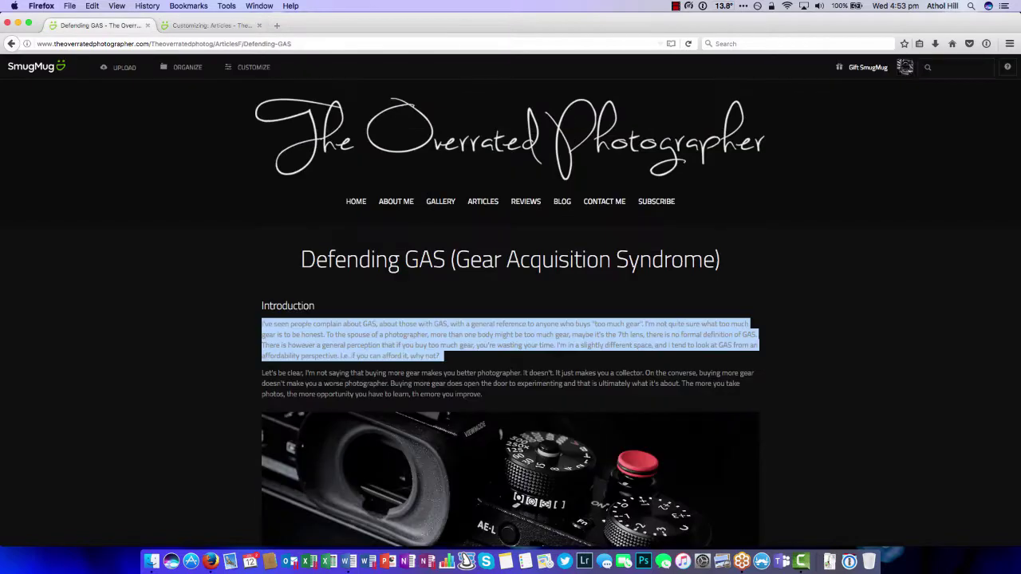
click(212, 25)
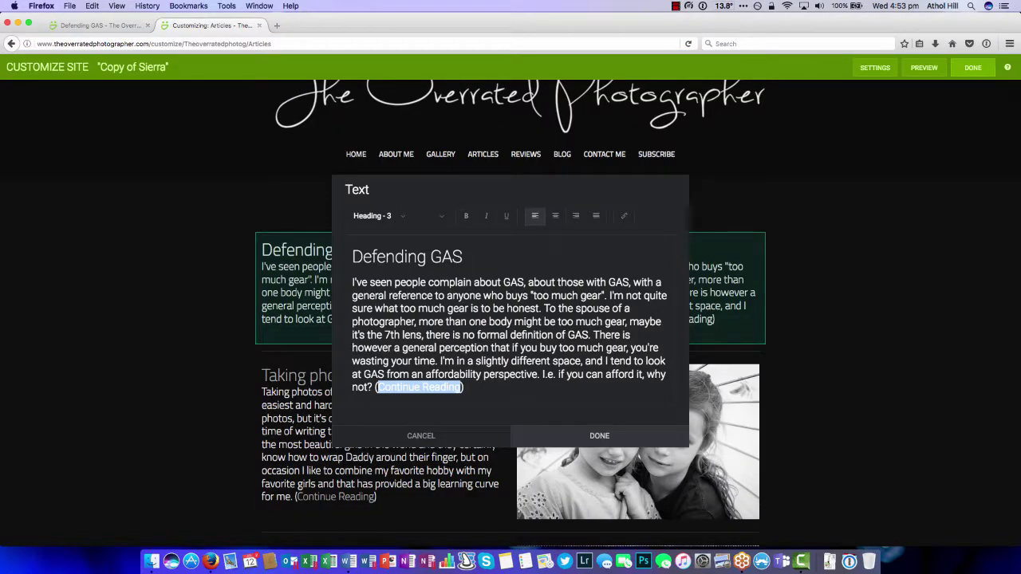
click(623, 215)
text(.com/Theoverratedphotog/ArticlesF/Defending-GAS)
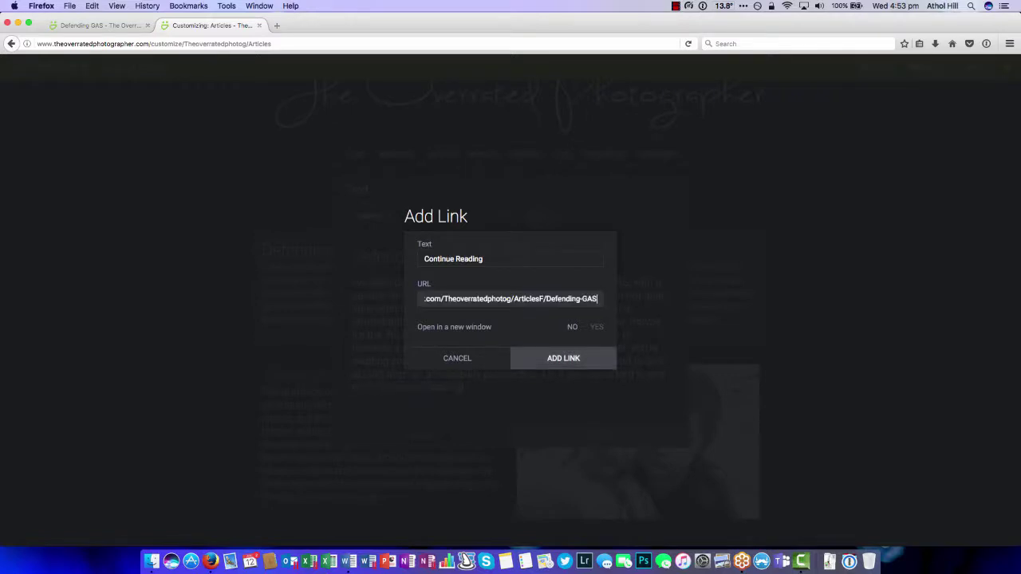
key(Return)
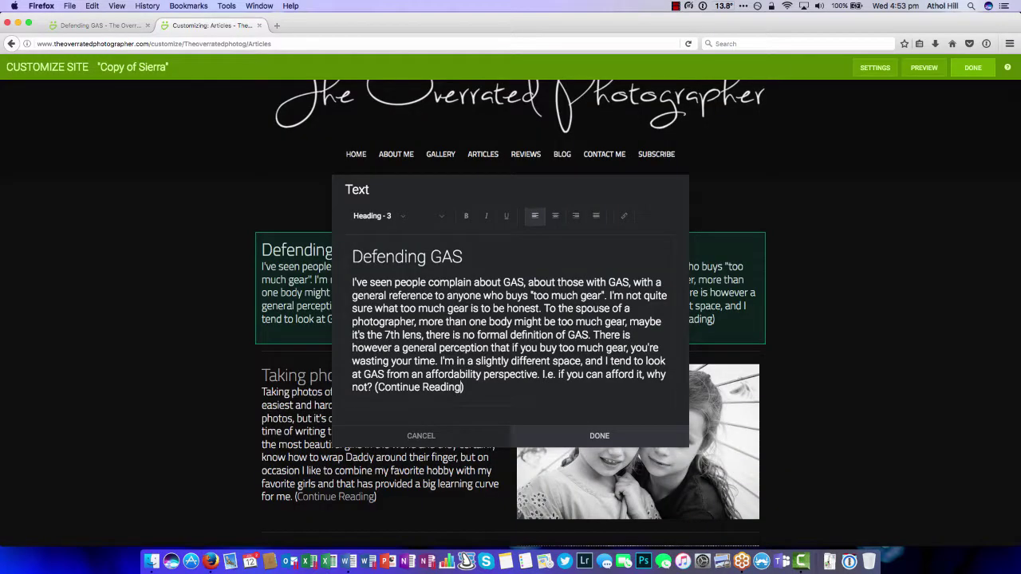
- Link the "Defending GAS" heading to the same article URL and save the Text block
drag(352, 256, 463, 256)
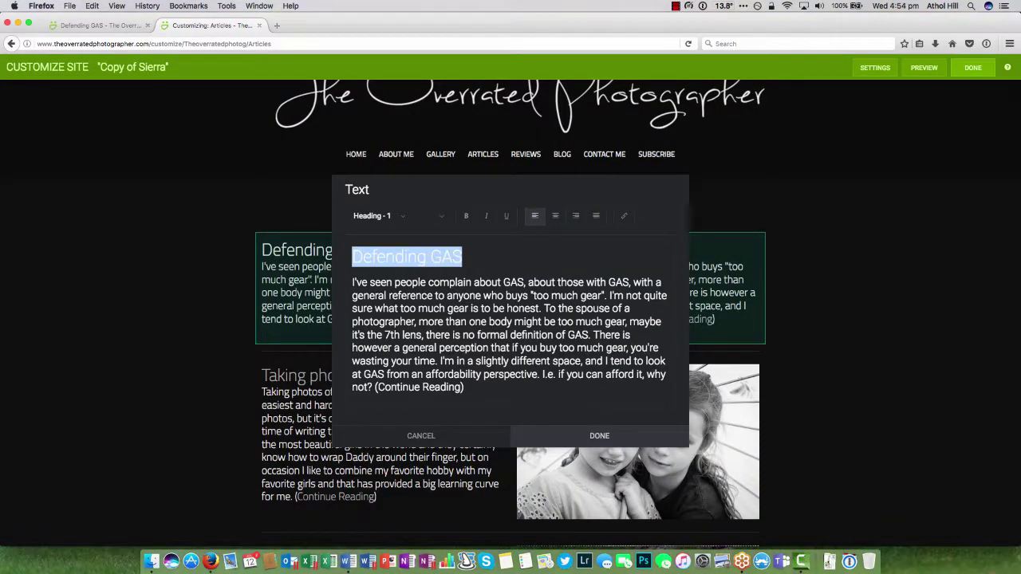
click(624, 216)
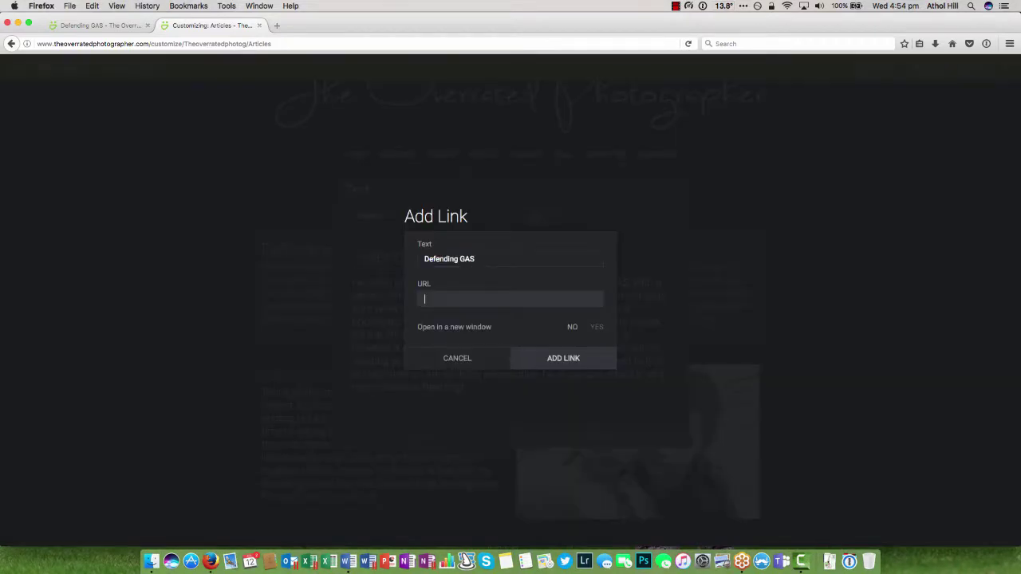
key(super+v)
key(Return)
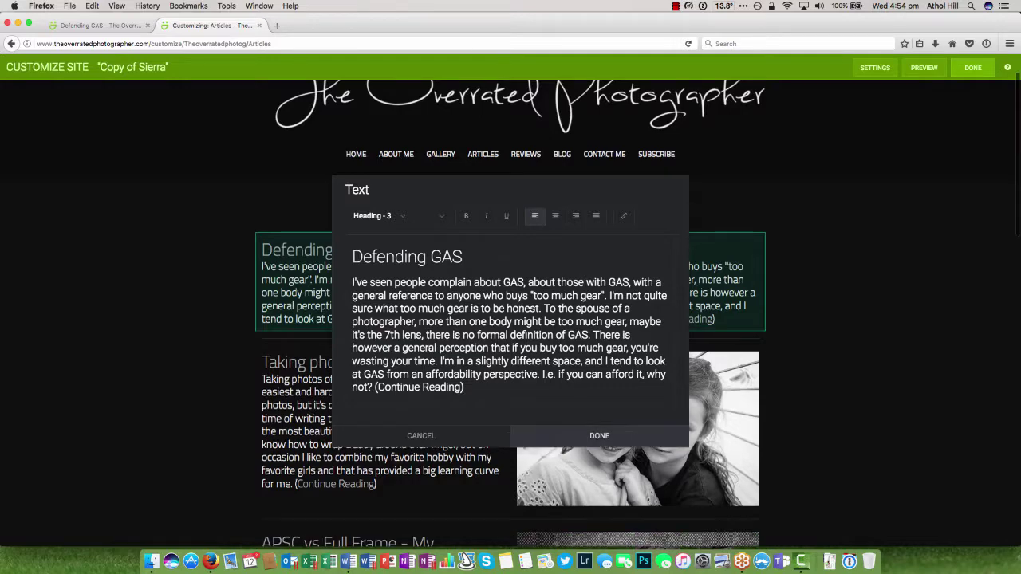
click(600, 437)
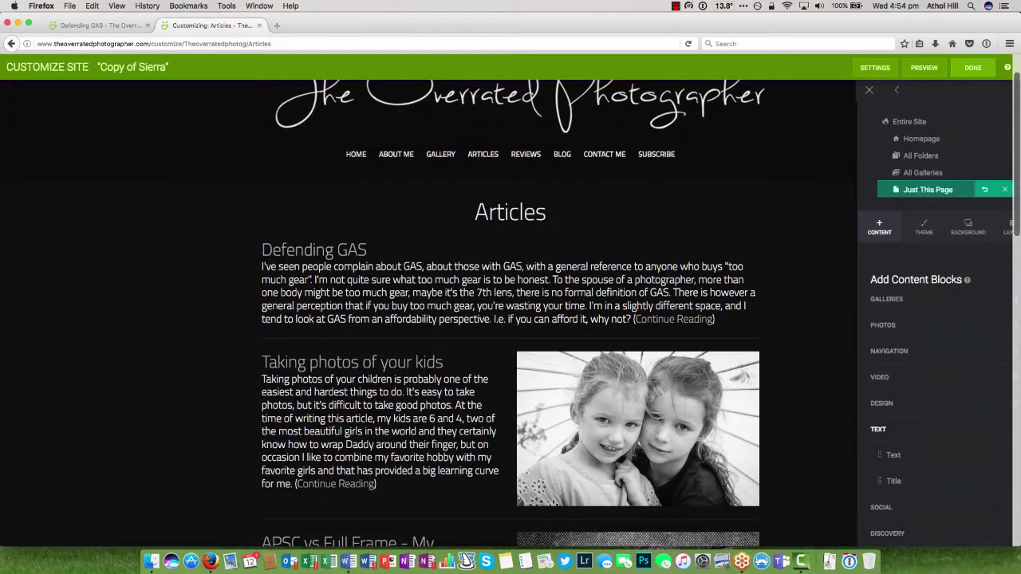
- Place a Single Photo content block beside the Defending GAS teaser text, on its right side
scroll(902, 371, down, 1)
scroll(901, 358, up, 2)
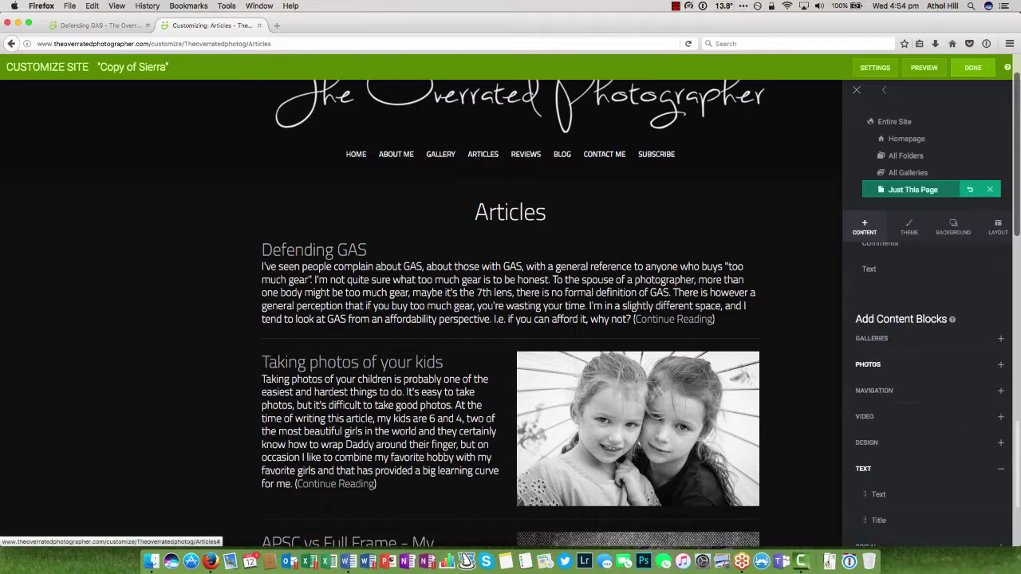
click(868, 365)
drag(878, 388, 758, 296)
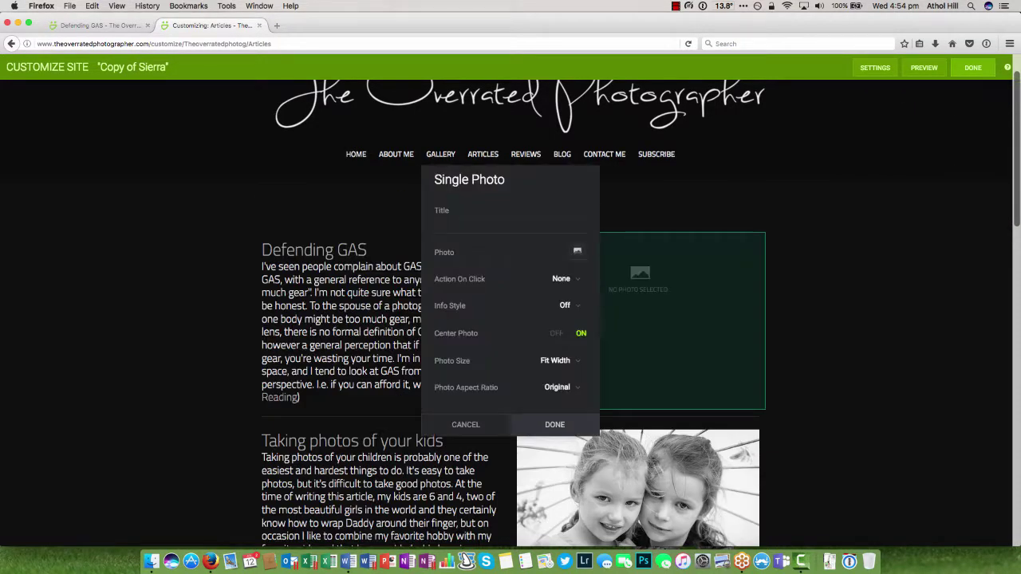
- Choose the photo of two lenses on grey fabric from Reviews > Photography > Fuji 23 f2 Review for the block
click(577, 252)
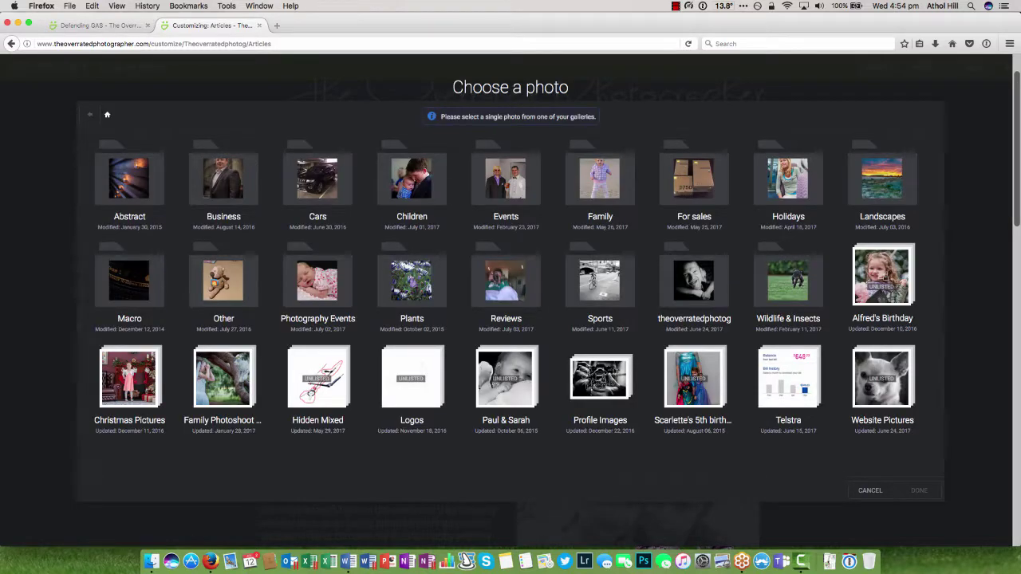
click(506, 281)
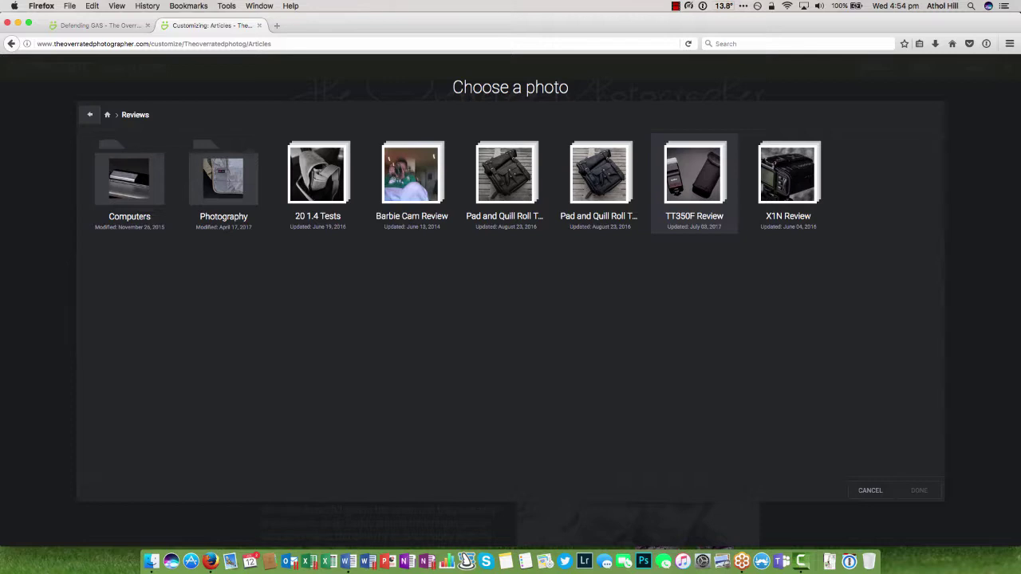
click(223, 180)
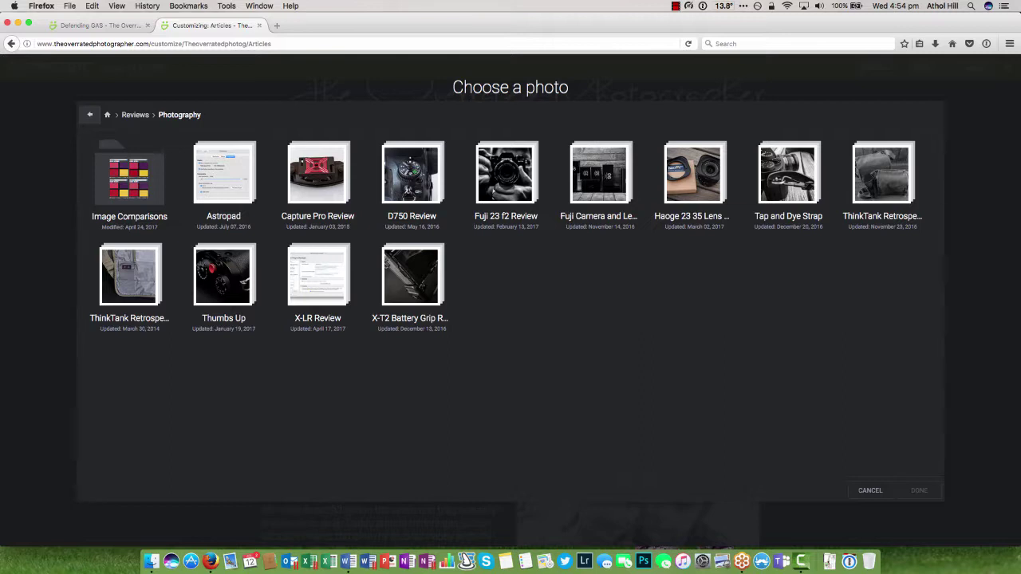
click(505, 174)
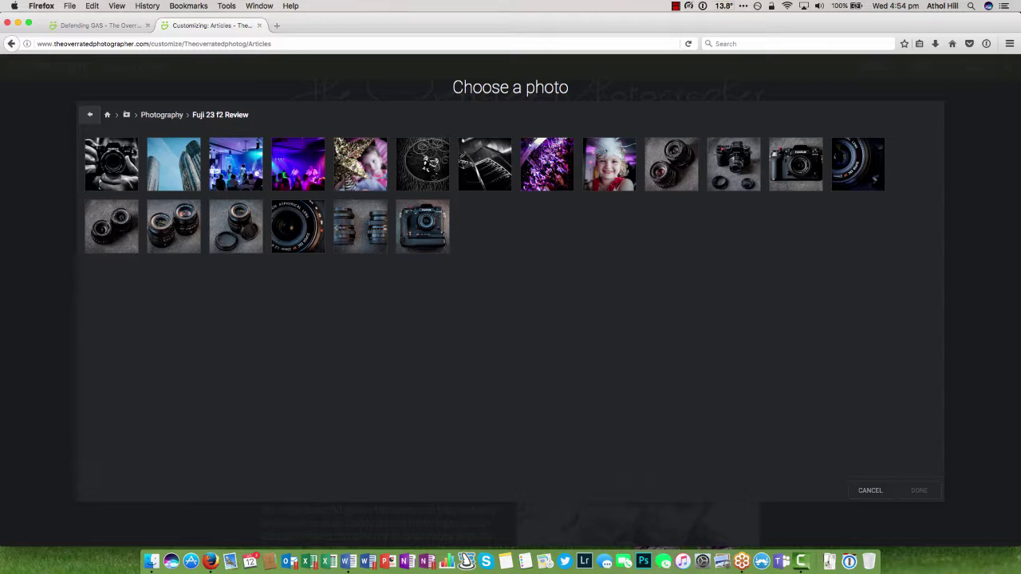
click(174, 227)
click(919, 491)
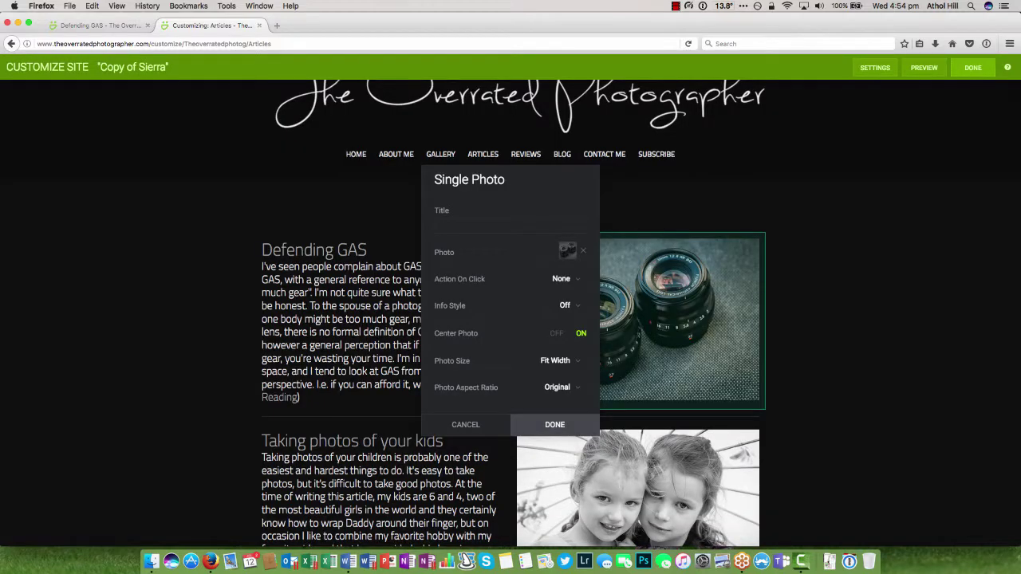
- Set the photo's Action On Click to Go to URL with the Defending-GAS article address, and save the block
click(562, 279)
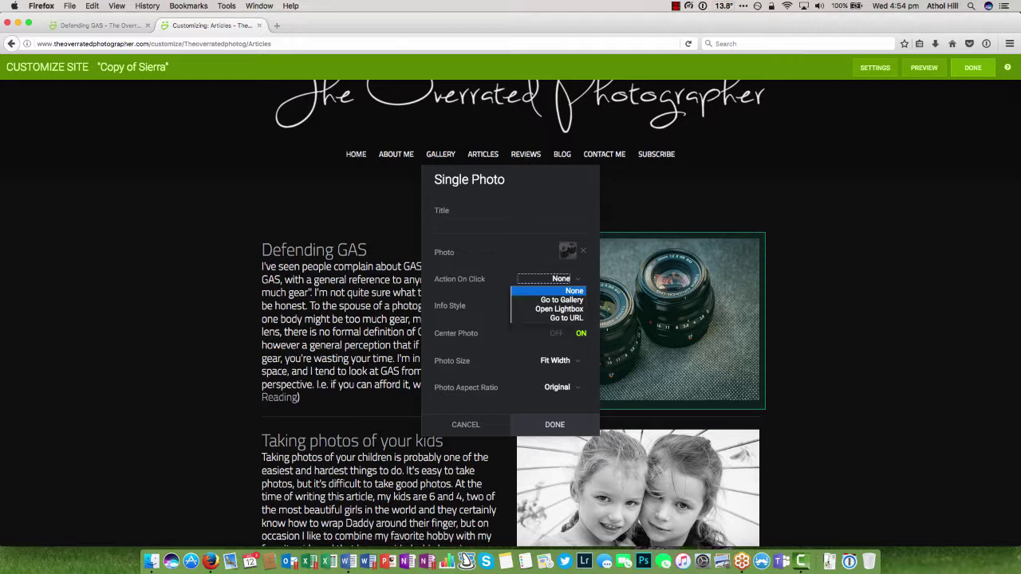
click(565, 318)
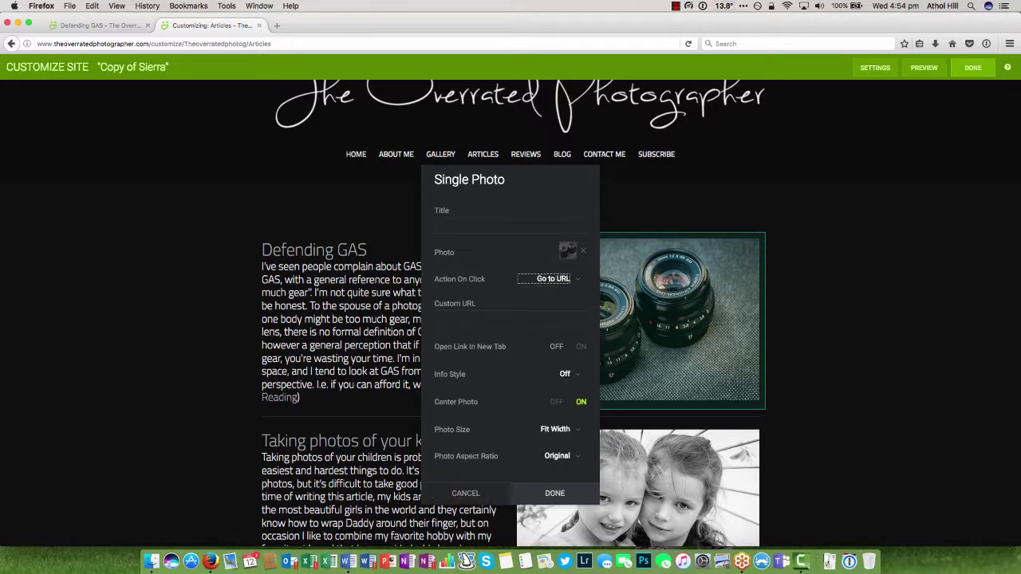
click(551, 319)
key(super+v)
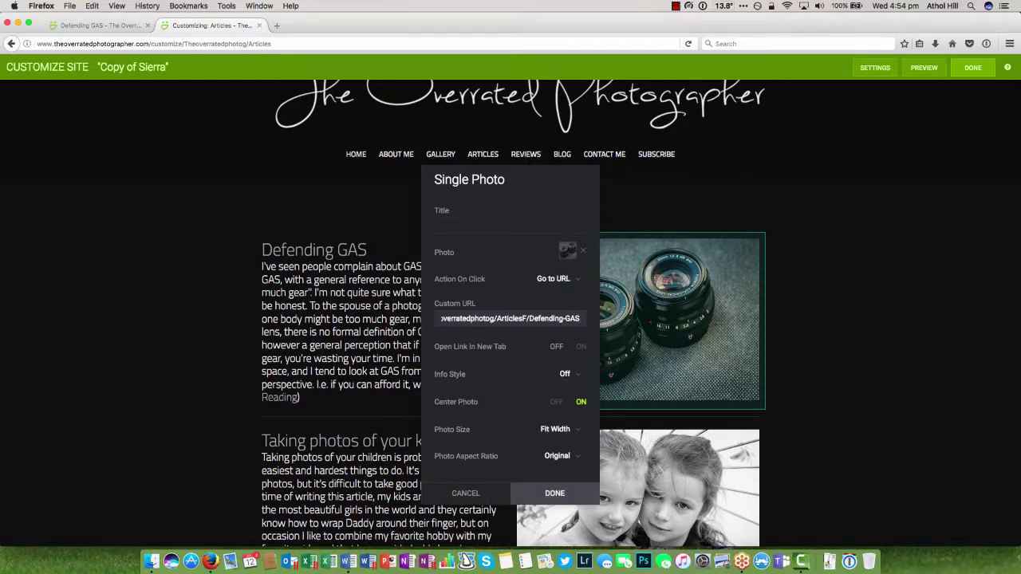
click(554, 493)
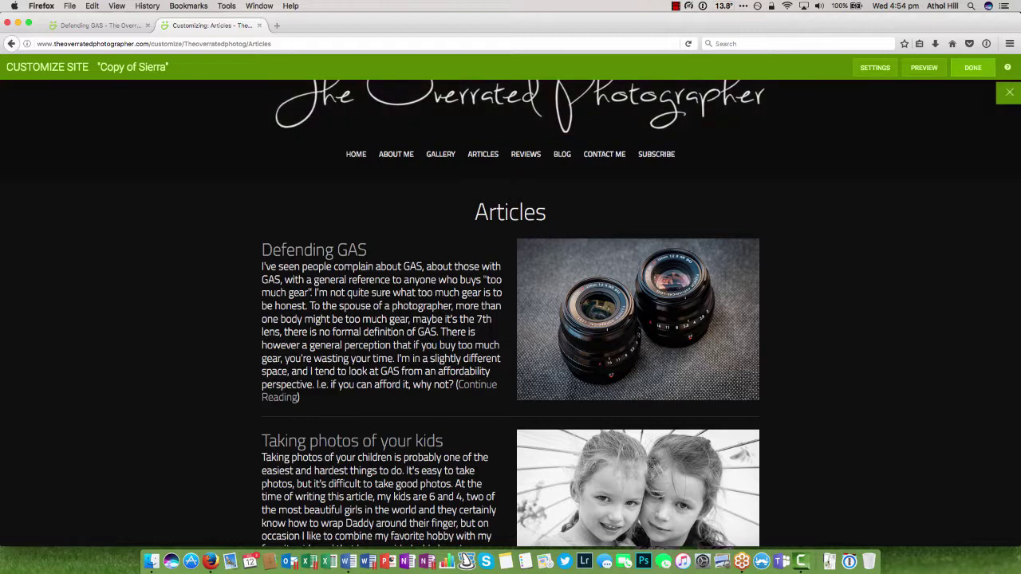
- Add a Separator between the Articles title and the Defending GAS entry, and publish the changes
click(1010, 92)
scroll(929, 383, down, 5)
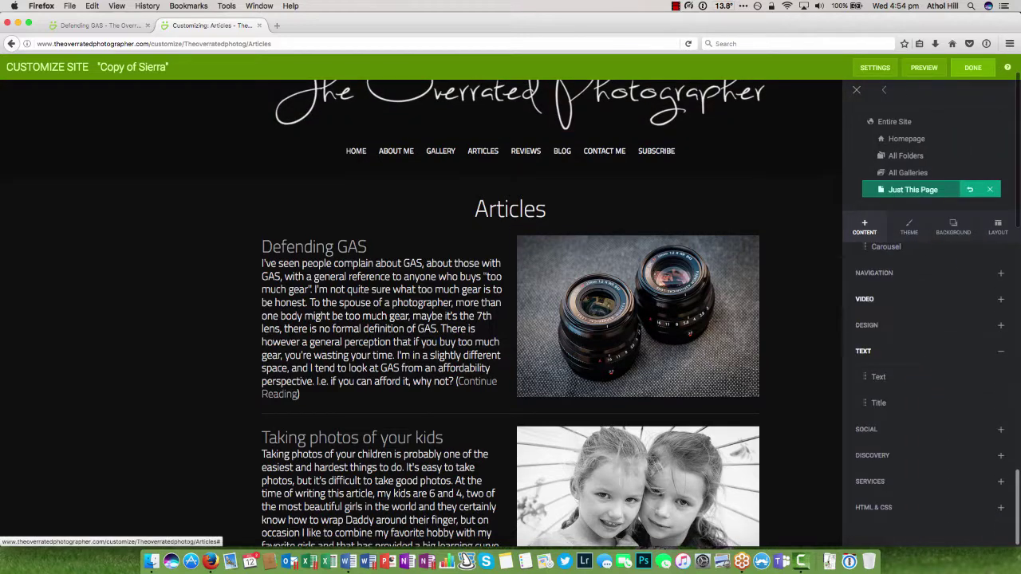
click(866, 324)
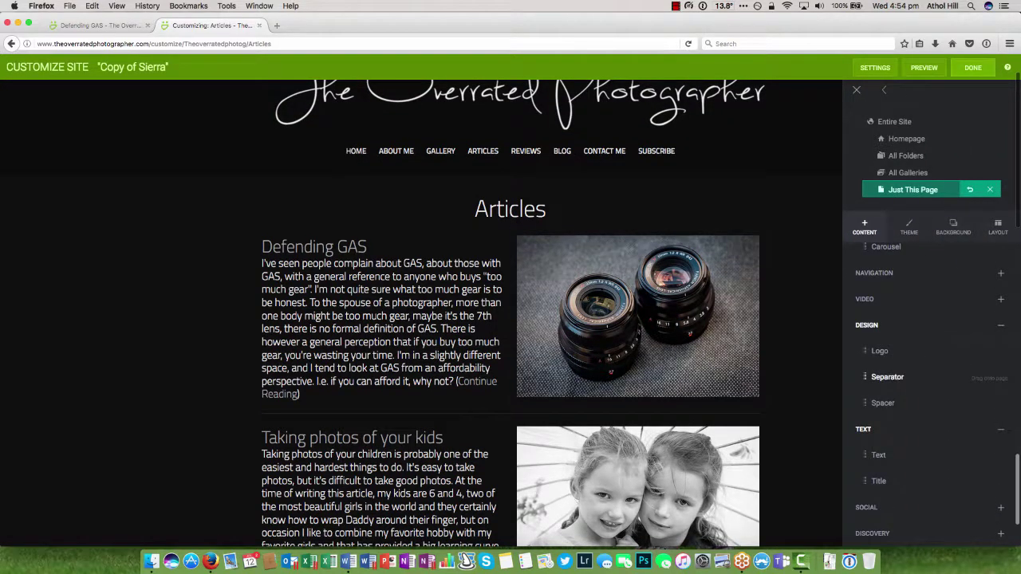
drag(888, 379, 547, 285)
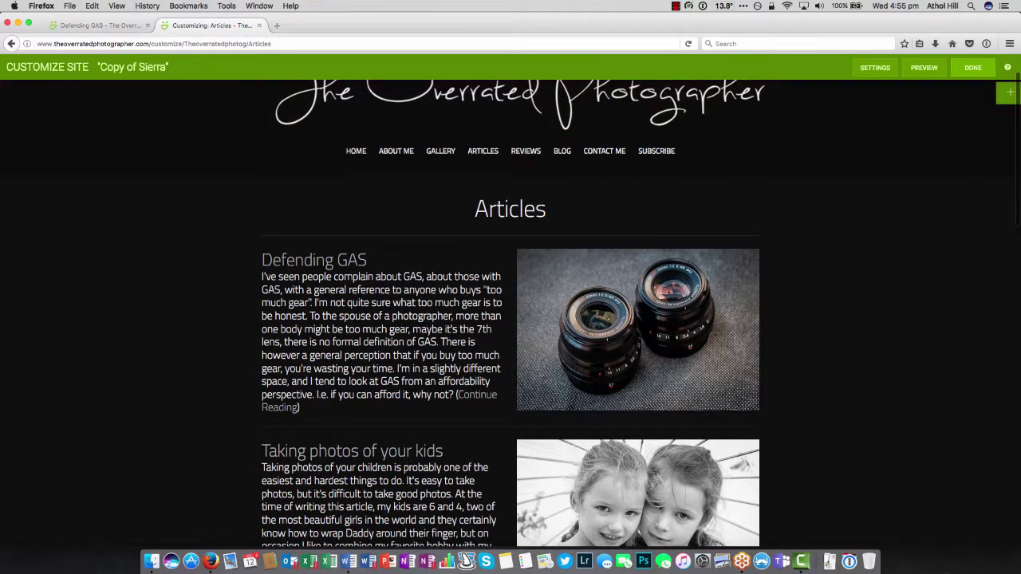
click(973, 68)
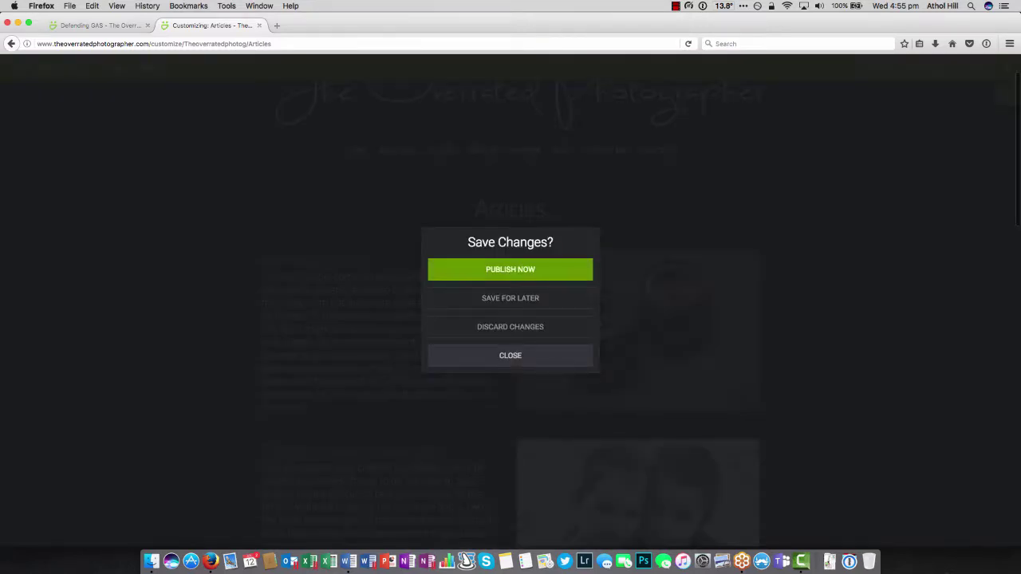
click(530, 269)
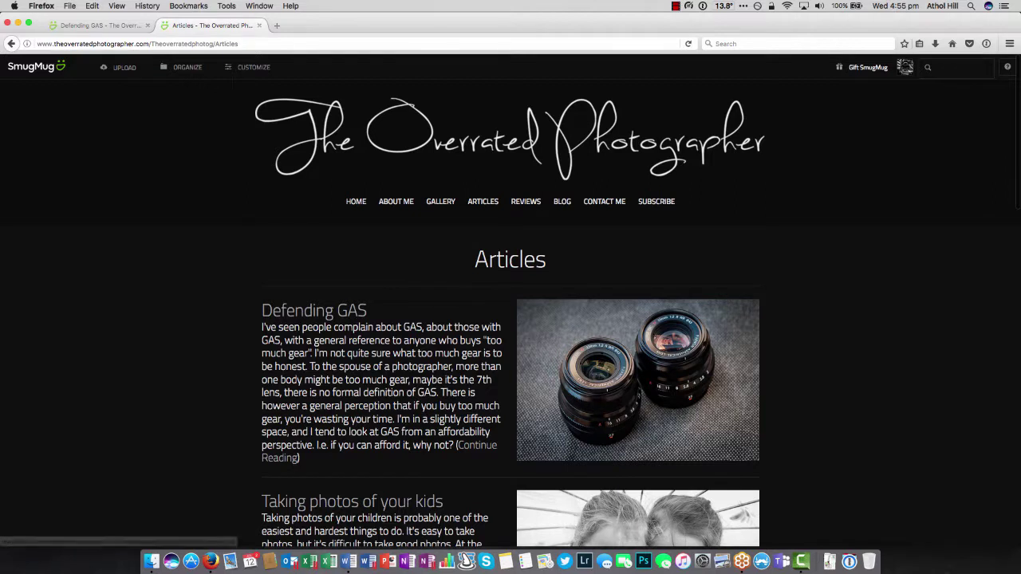
- Follow the teaser photo's link to the Defending GAS article and look through the whole page
click(590, 359)
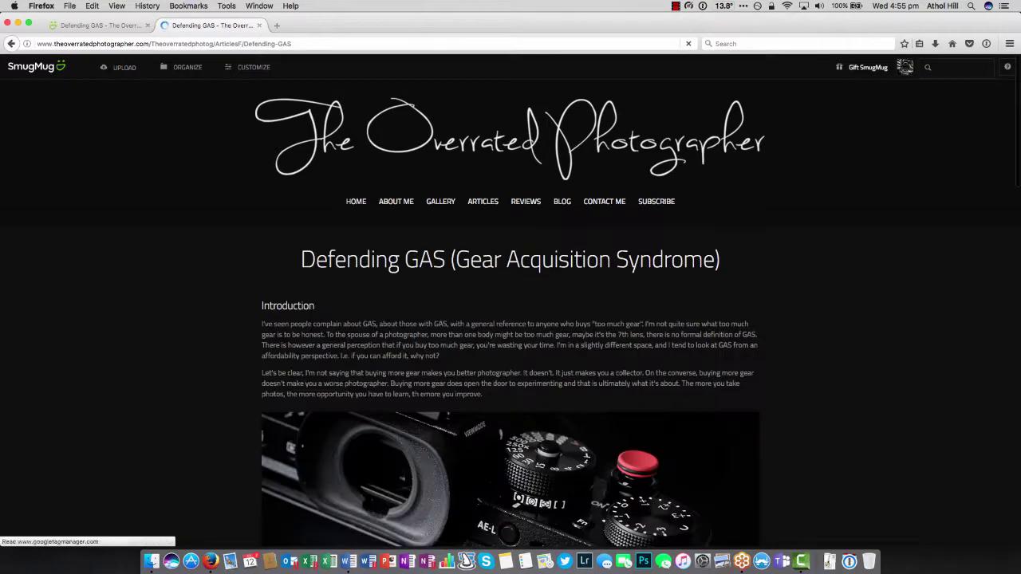
scroll(511, 303, down, 15)
scroll(511, 303, down, 5)
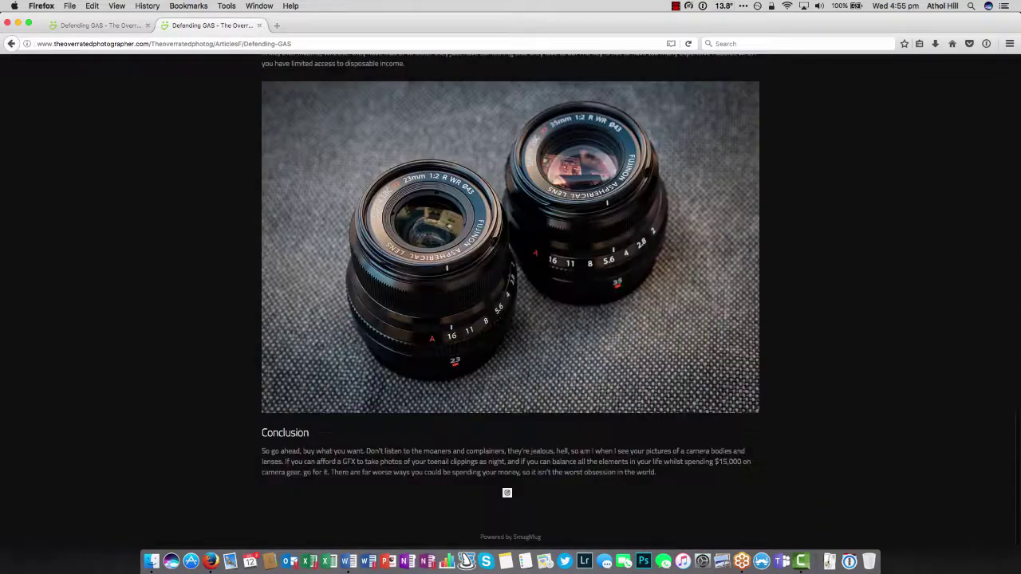
scroll(511, 303, up, 20)
scroll(510, 303, down, 20)
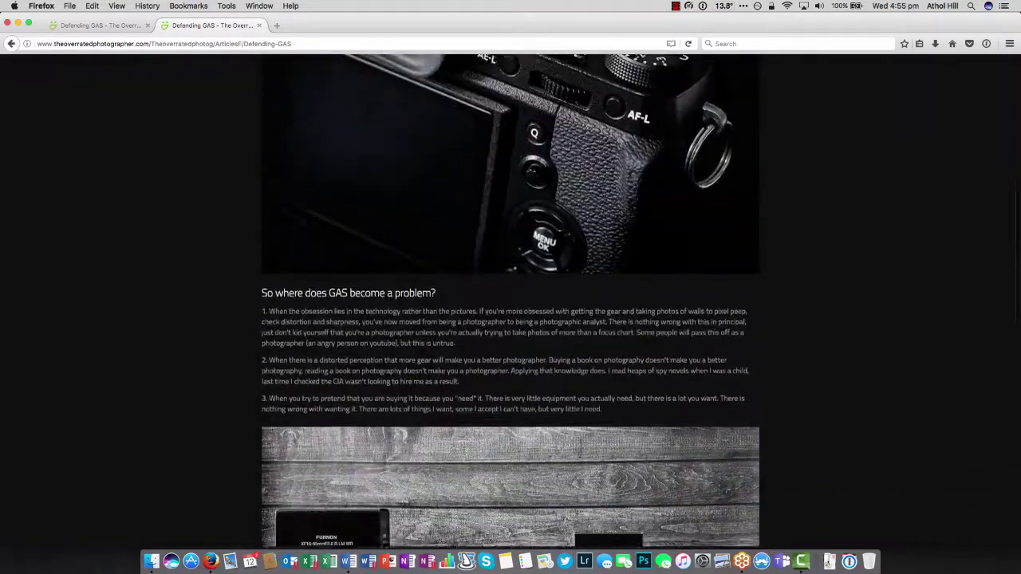
scroll(511, 303, up, 20)
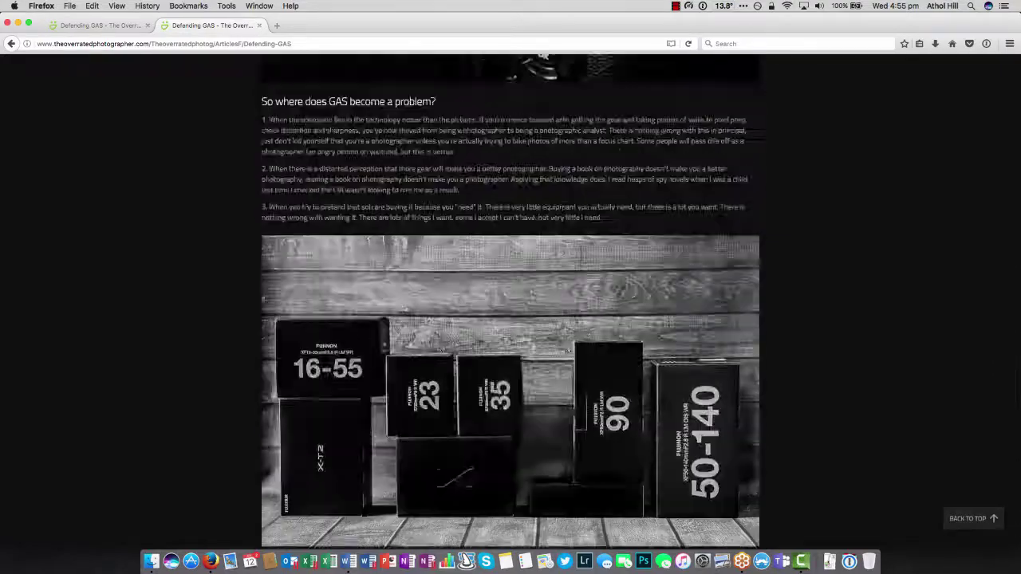
- Start customizing the content and design of the Defending GAS page
mouse_move(254, 67)
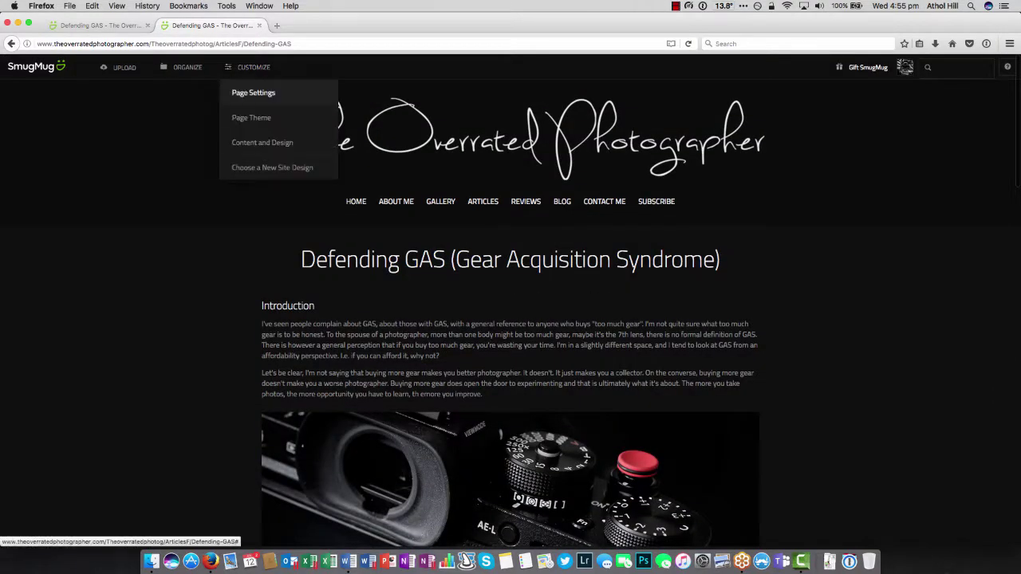
click(263, 141)
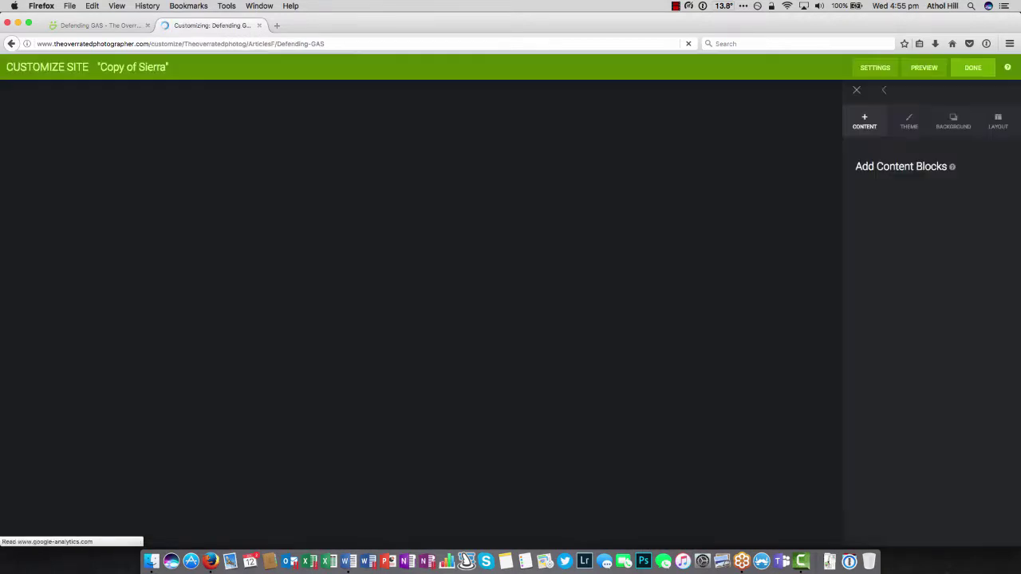
- Disable the f.lux screen color adjustment
click(758, 6)
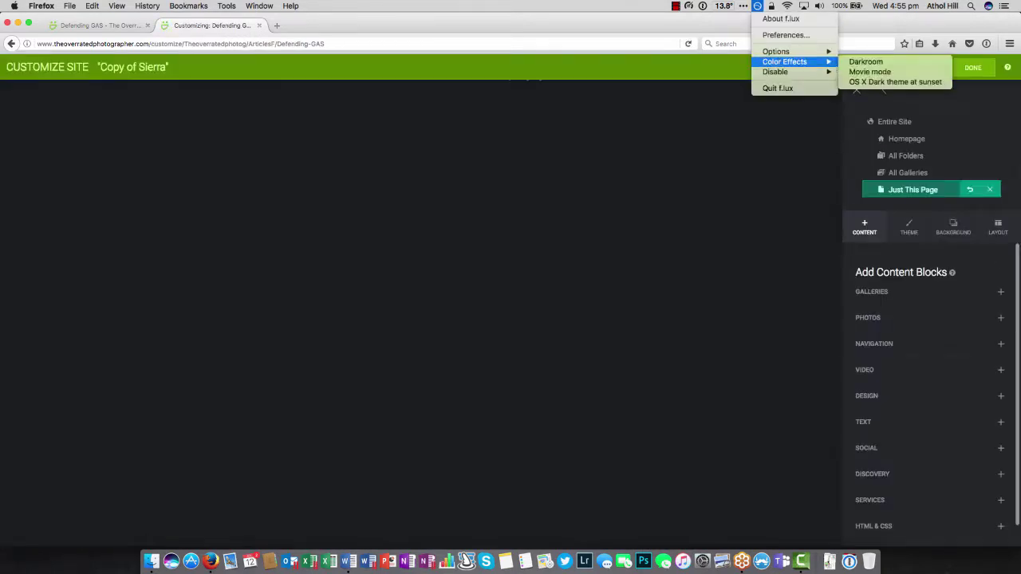
mouse_move(778, 71)
click(865, 71)
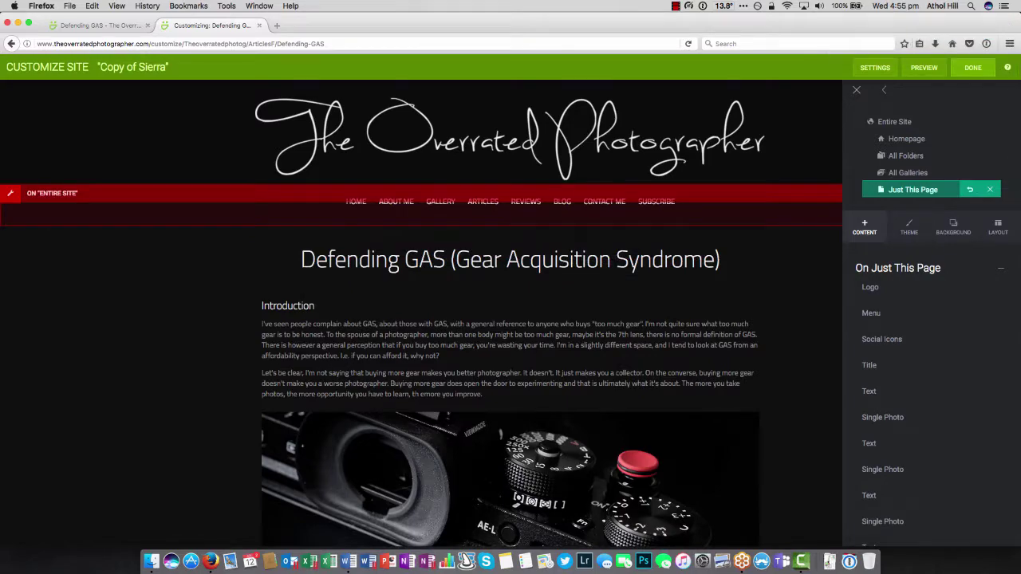
- Add a Share Buttons block from the Social content directly below the Conclusion text of the Defending GAS page
scroll(511, 319, down, 10)
scroll(511, 319, down, 8)
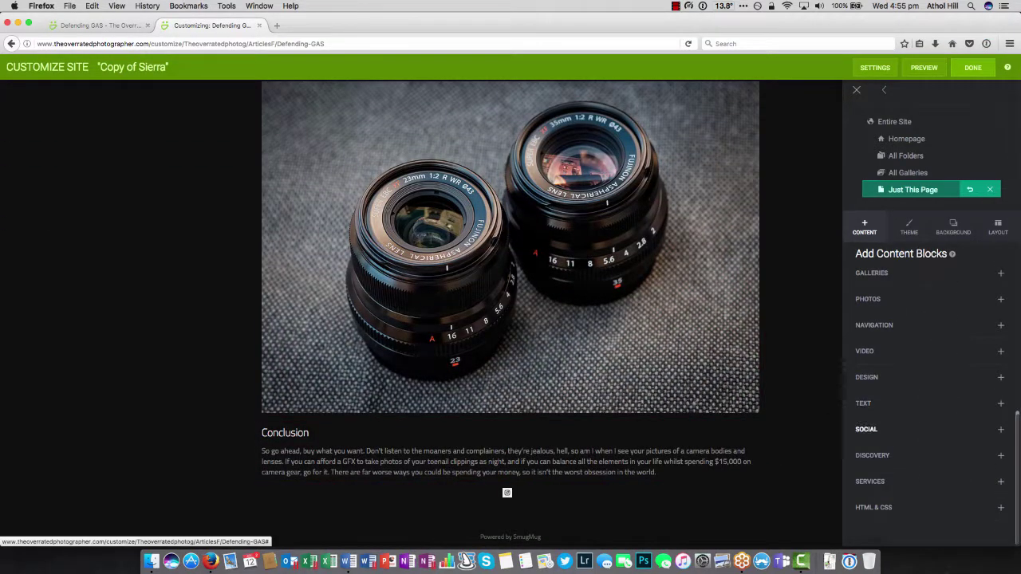
click(878, 429)
scroll(910, 383, down, 3)
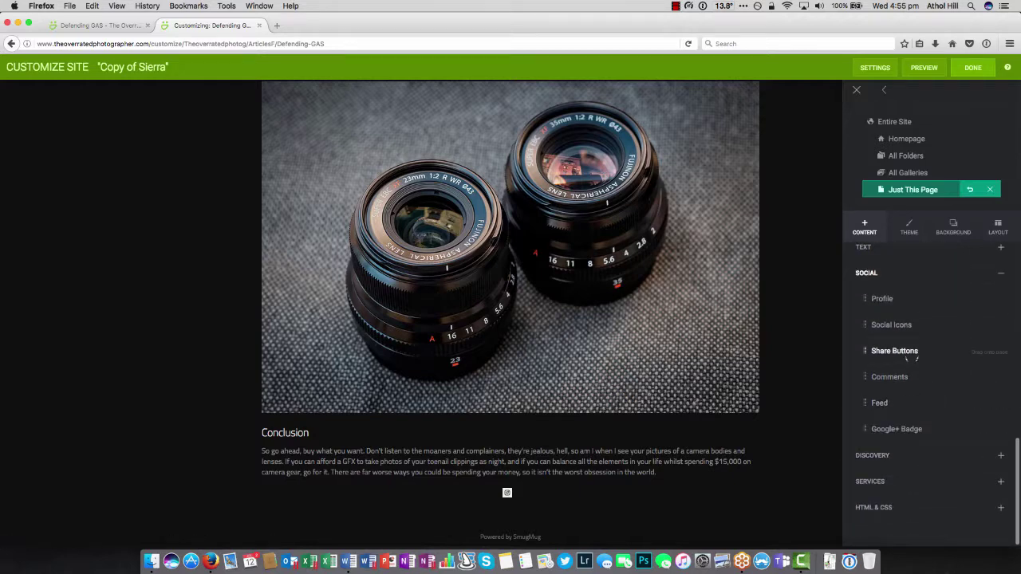
drag(909, 356, 506, 490)
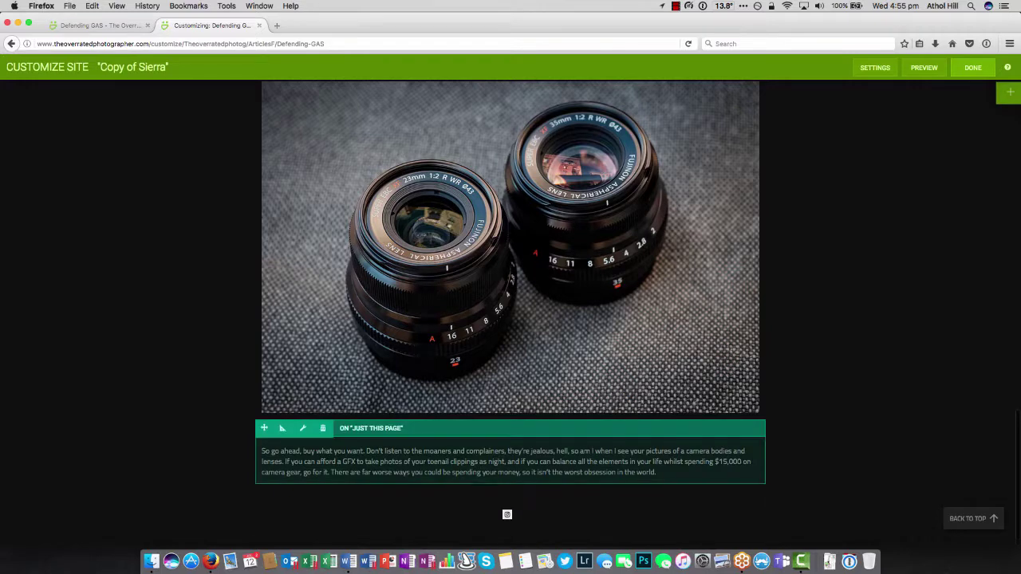
- Add a Comments block beneath the share buttons at the end of the article
click(1010, 93)
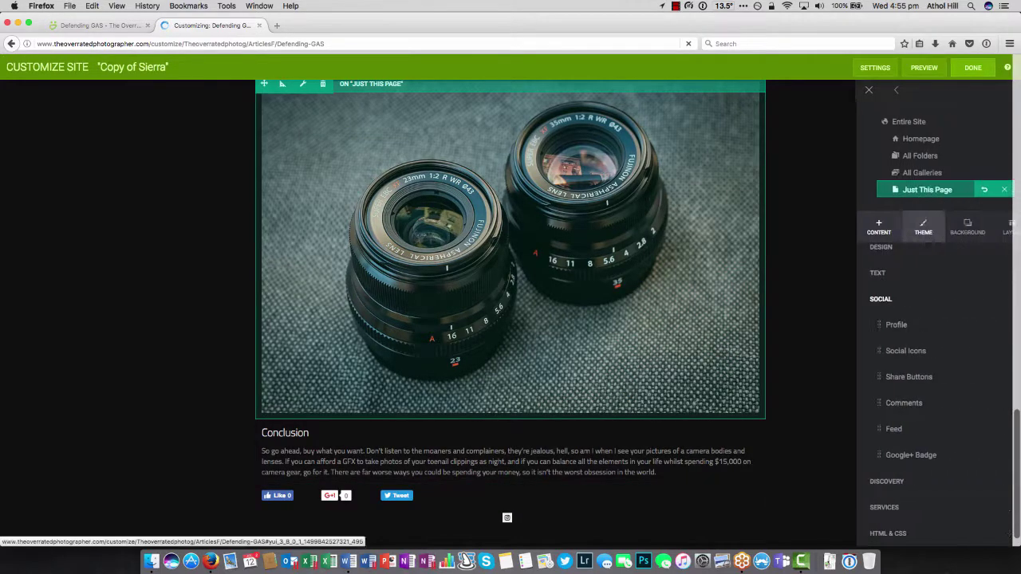
drag(890, 403, 547, 511)
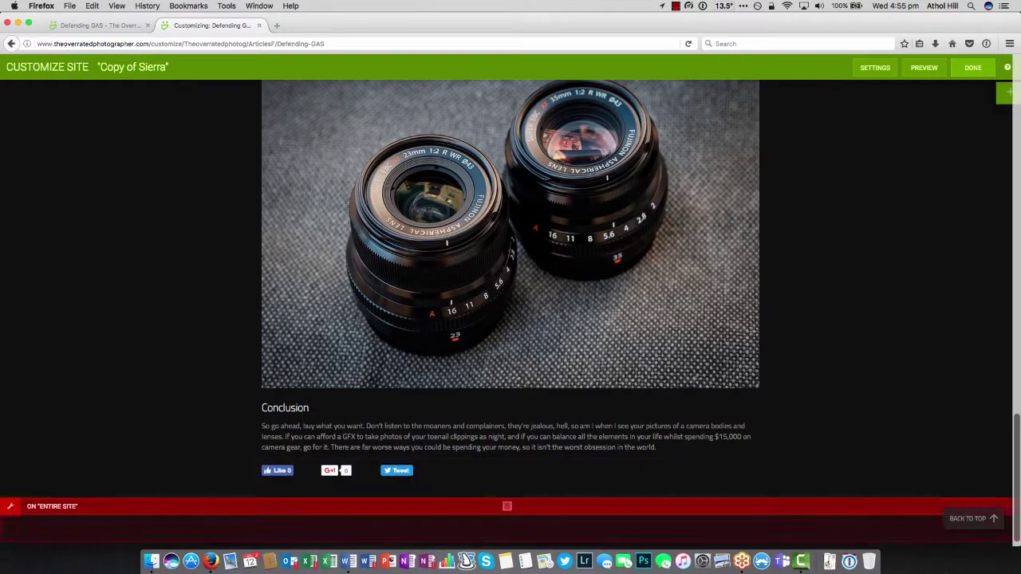
scroll(547, 439, down, 2)
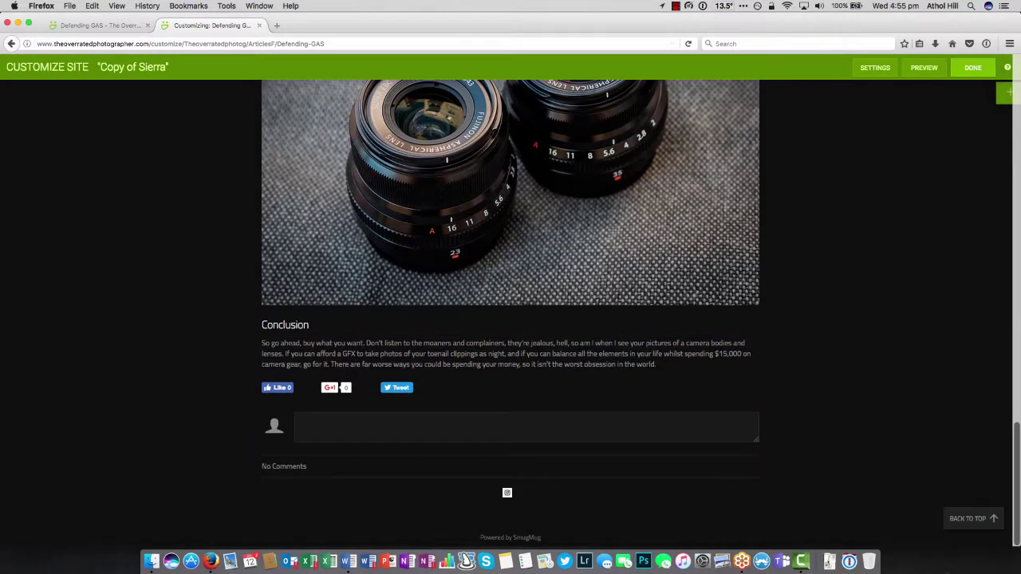
- Finish customizing, publish the changes, and look through the published Defending GAS page
click(972, 68)
click(511, 269)
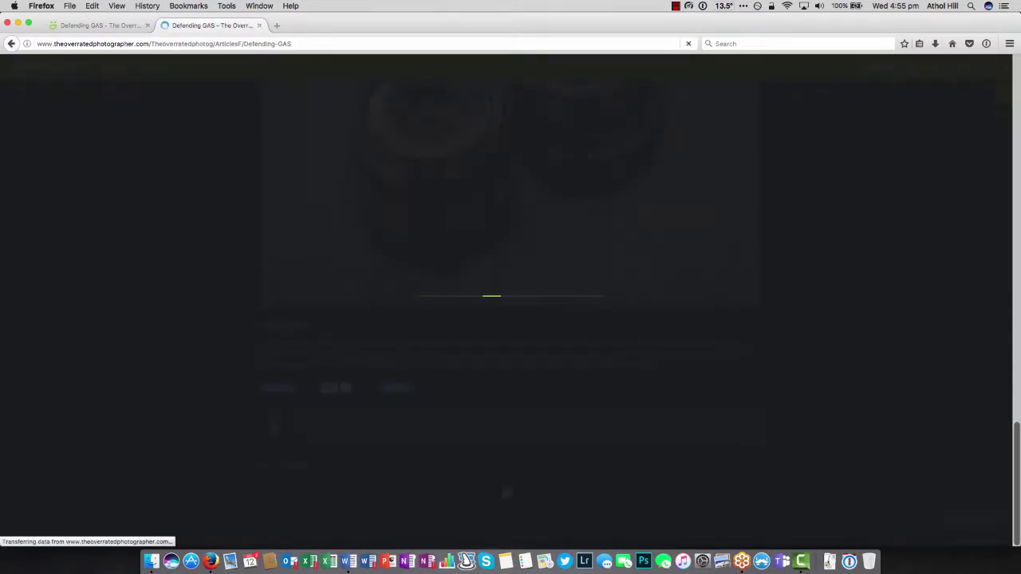
scroll(507, 493, down, 20)
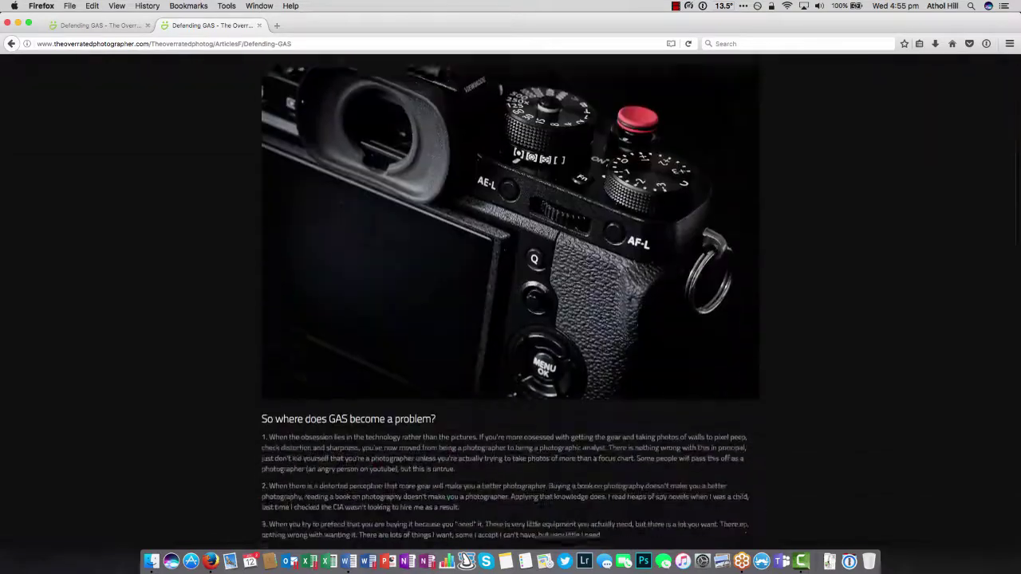
scroll(507, 492, up, 20)
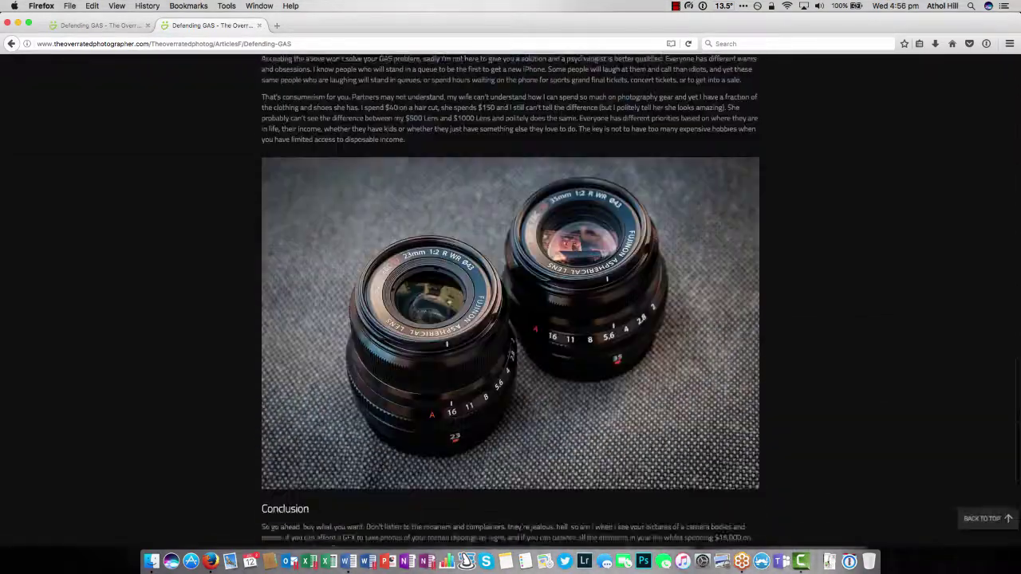
click(676, 6)
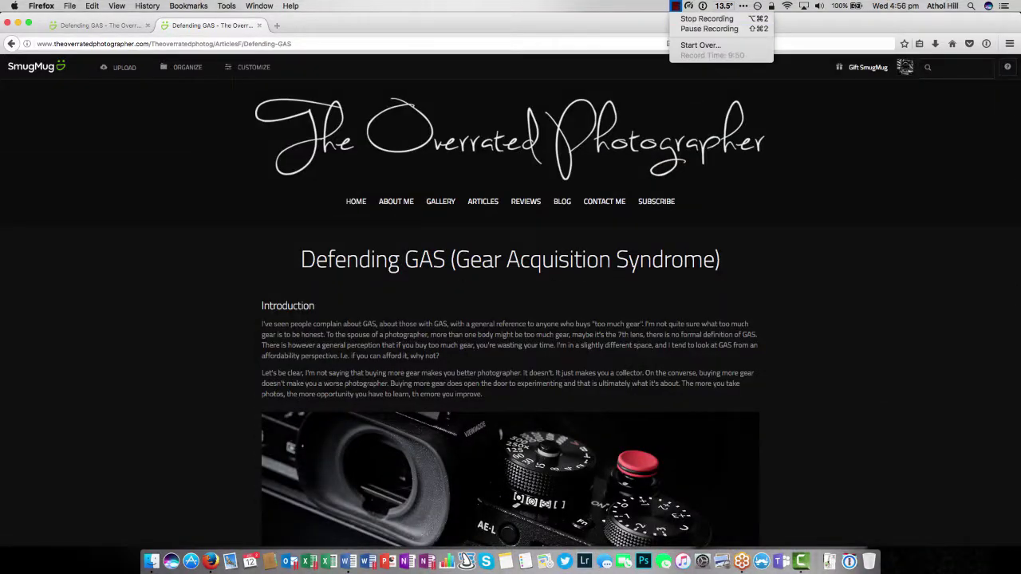